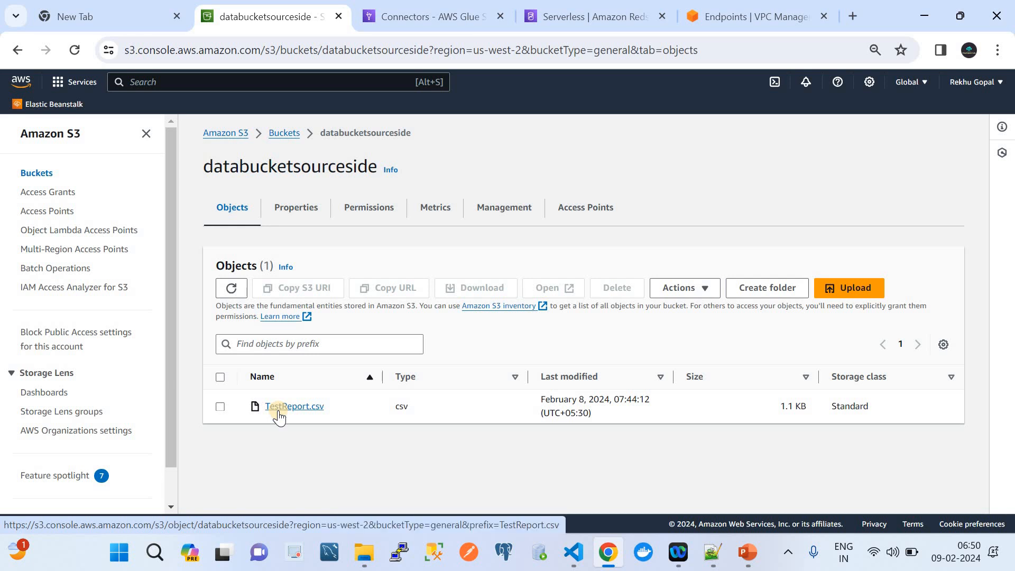
Switch to VS Code and examine the columns and rows of TestReport.csv with the file explorer hidden
left_click(570, 557)
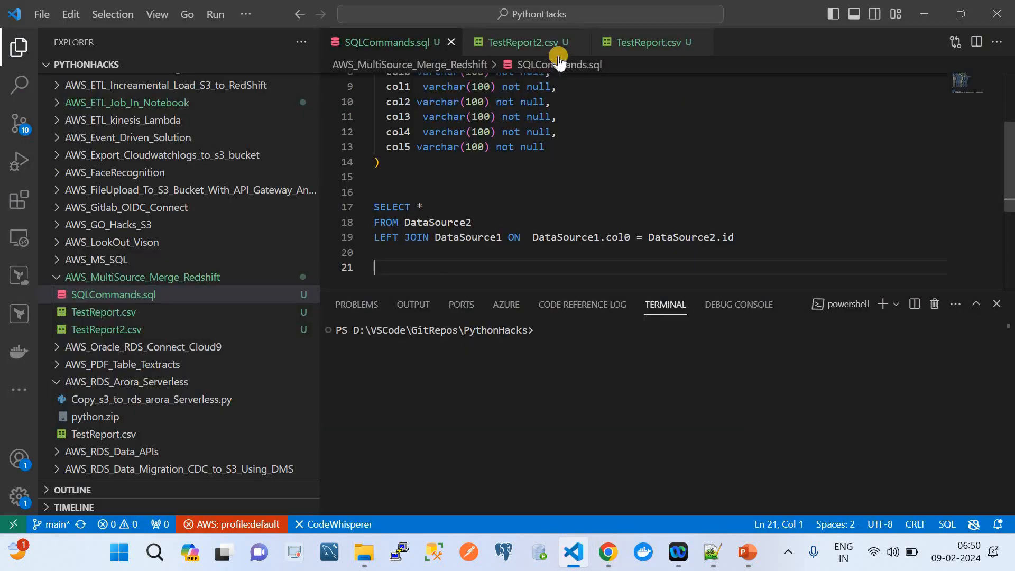
left_click(646, 53)
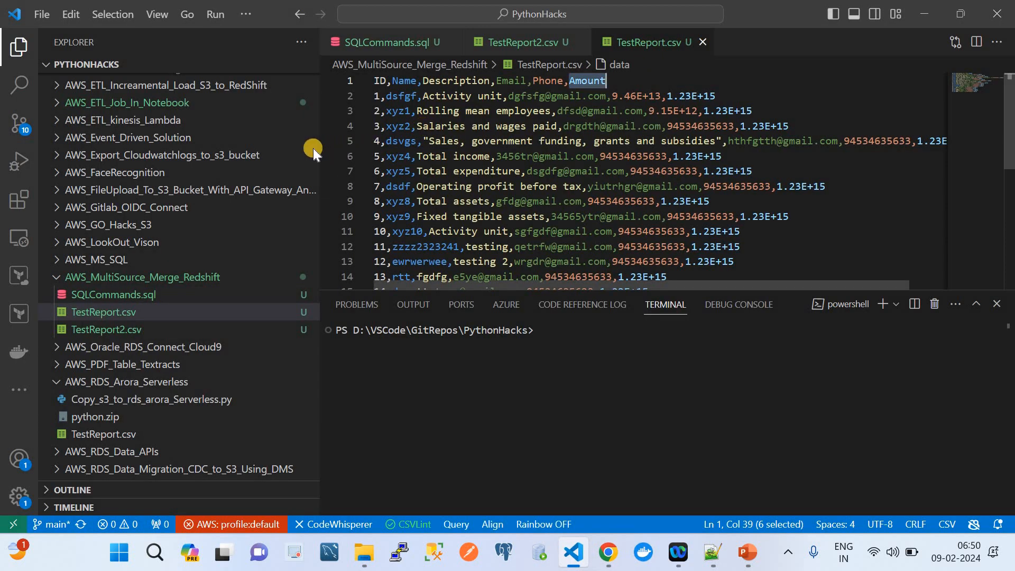
key("ctrl+b")
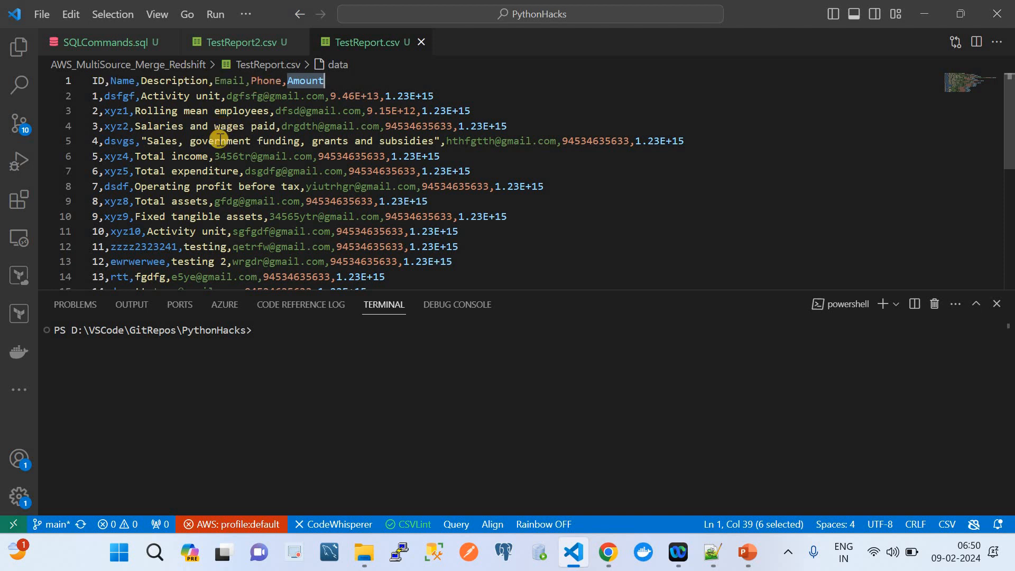
scroll(219, 139, "down", 2)
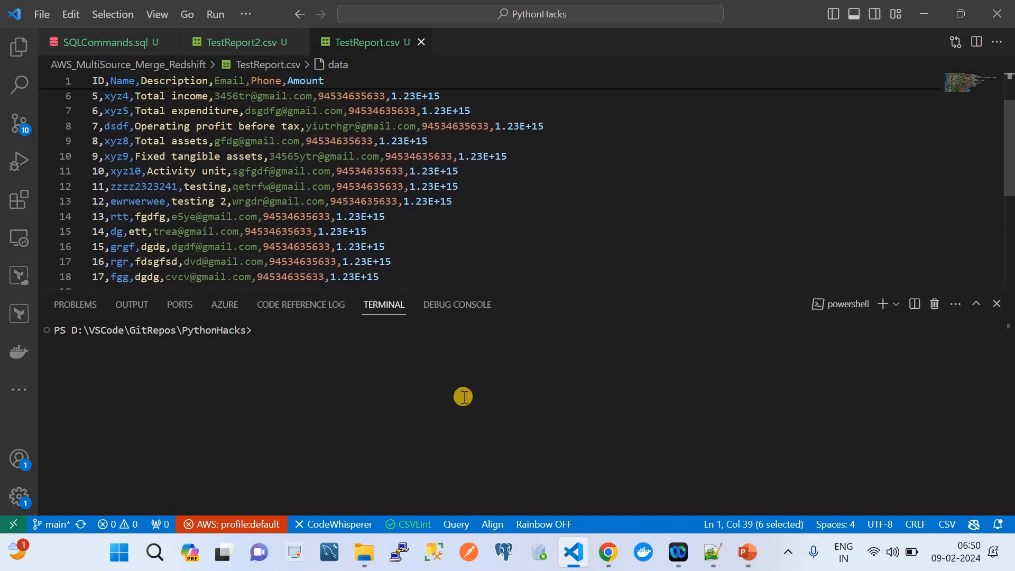
Switch back to Chrome and open the databucketsourceside2 bucket from the S3 bucket list to view its objects
left_click(608, 565)
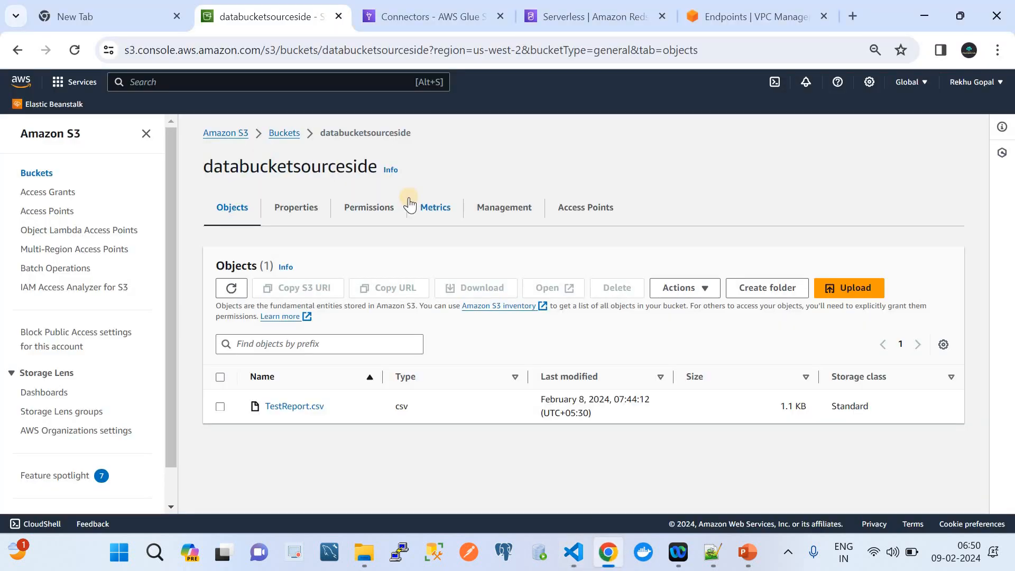
left_click(288, 133)
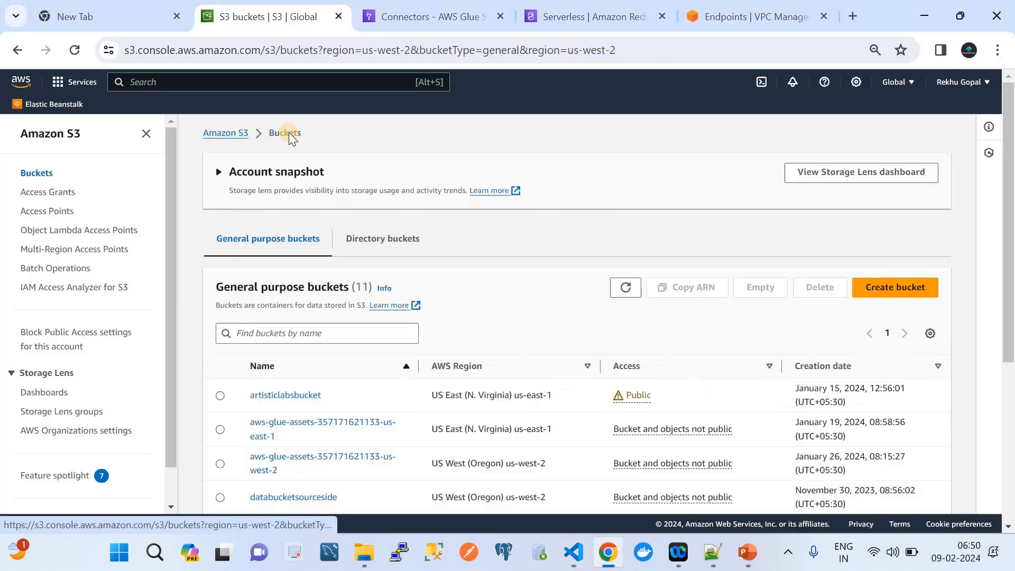
scroll(400, 391, "down", 2)
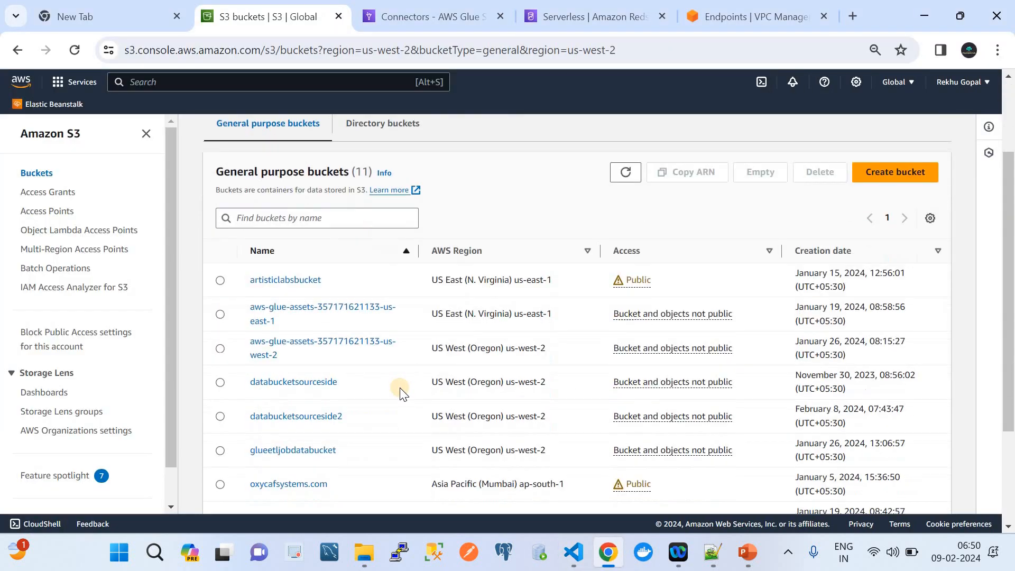
left_click(313, 417)
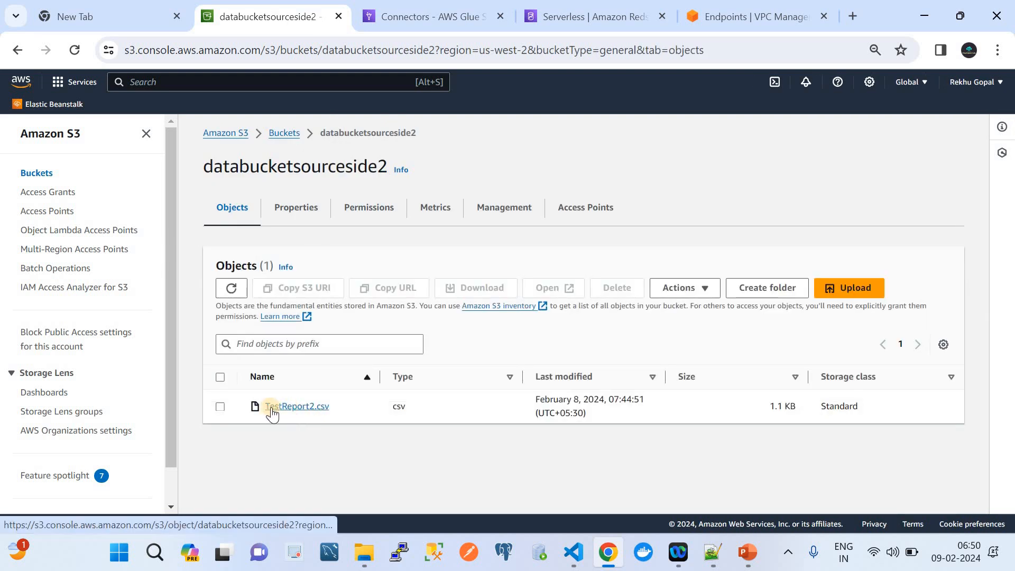
In VS Code, compare the header row of TestReport2.csv with the columns of TestReport.csv
mouse_move(566, 558)
left_click(572, 470)
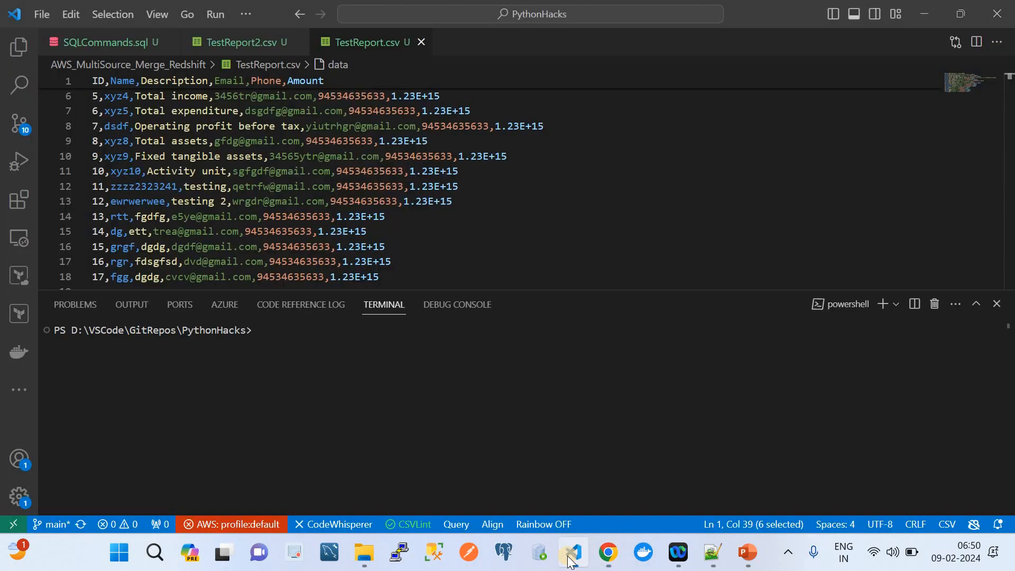
left_click(238, 48)
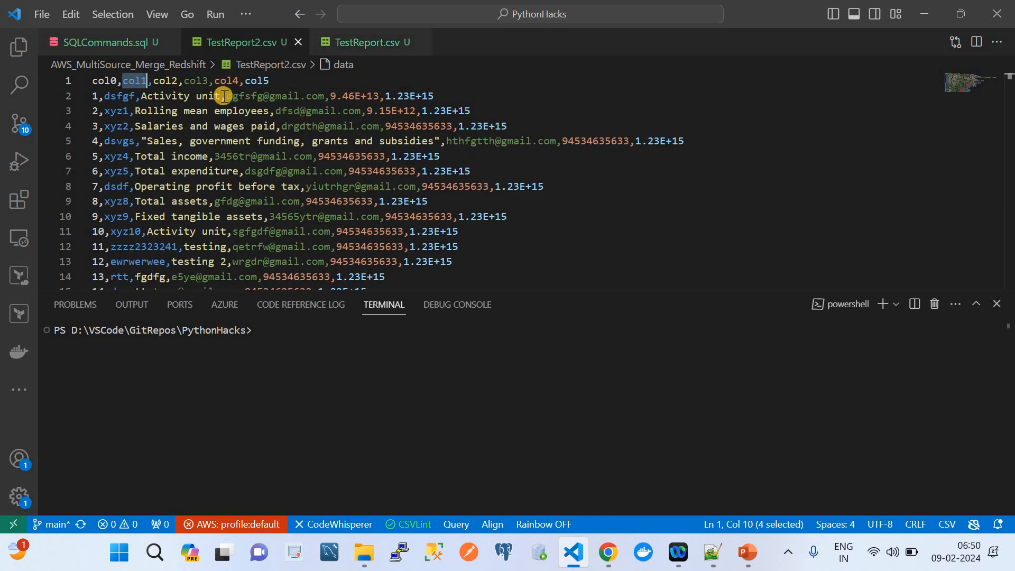
left_click(90, 80, "shift")
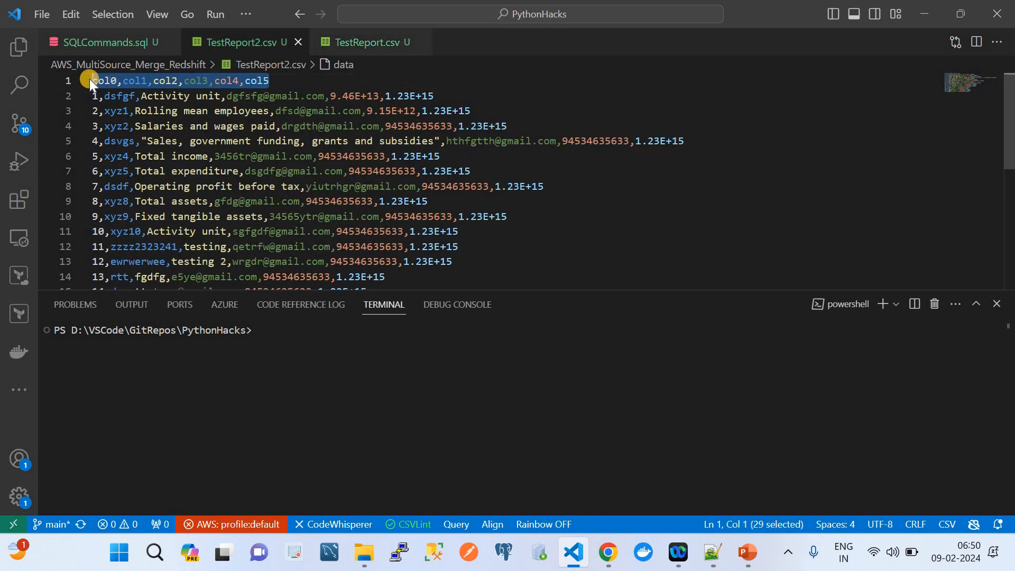
left_click(366, 53)
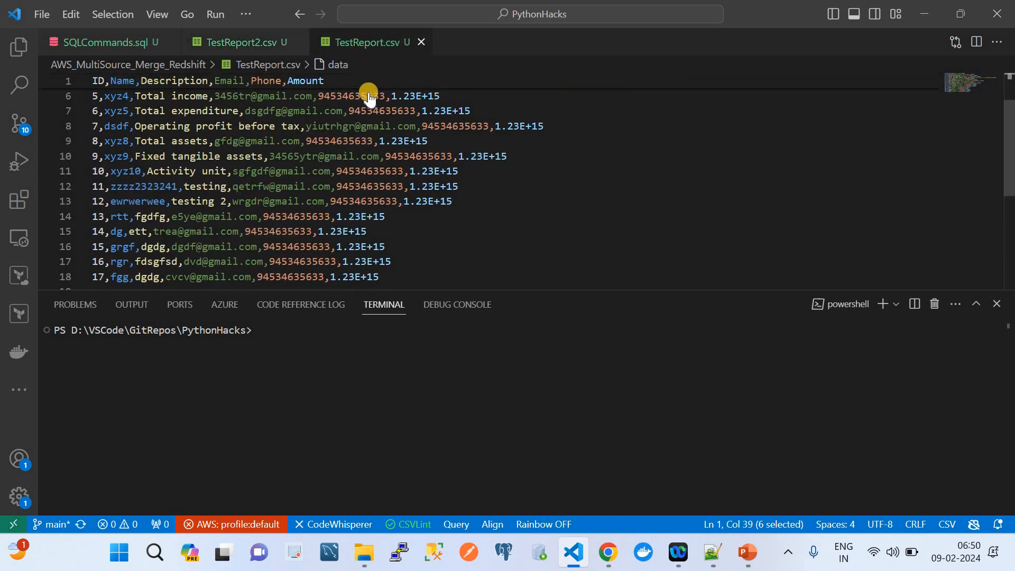
left_click(263, 52)
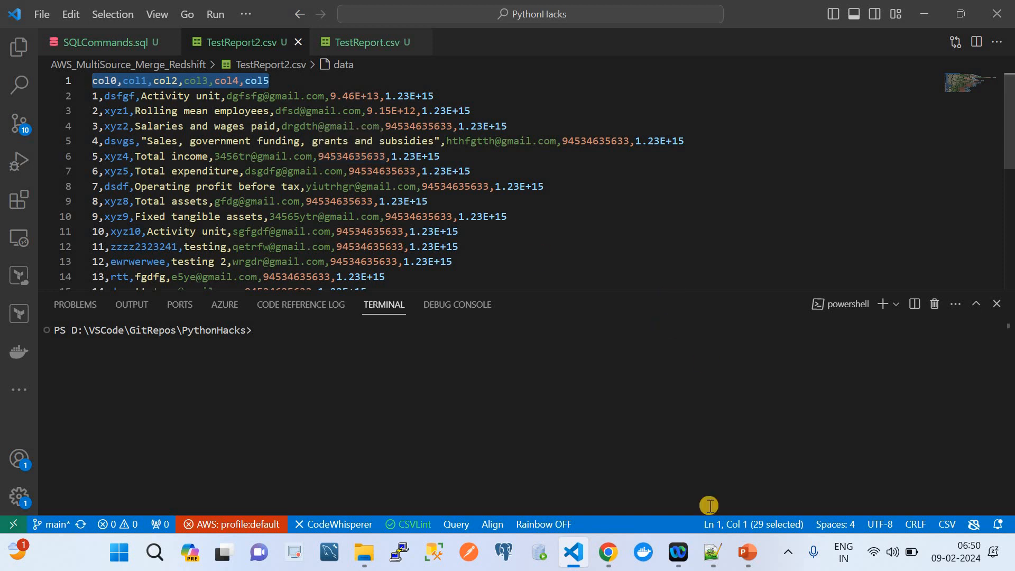
Review the dataset-joining ETL diagram in PowerPoint, and open the Visual ETL jobs page of AWS Glue in Chrome
left_click(746, 553)
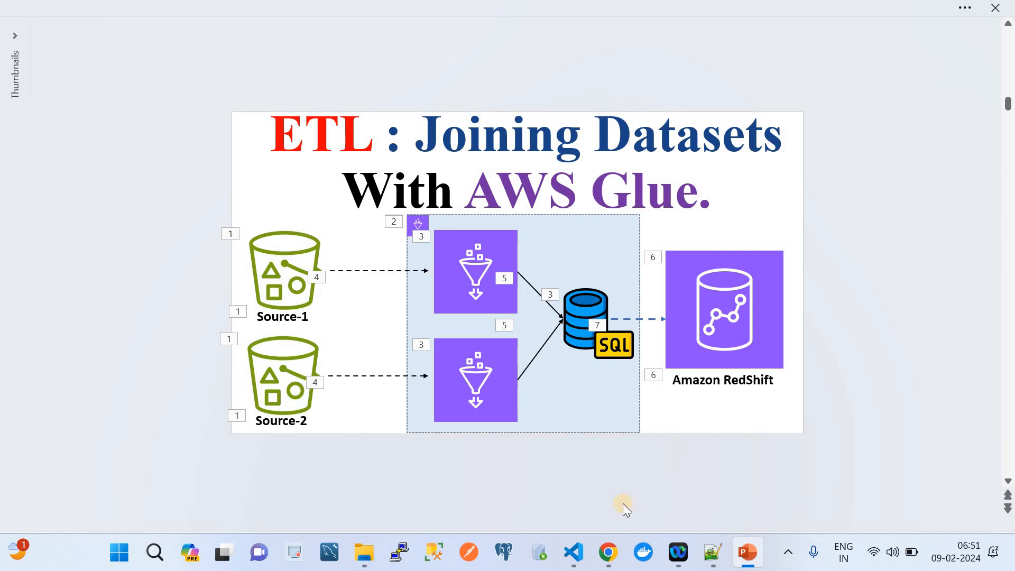
left_click(608, 552)
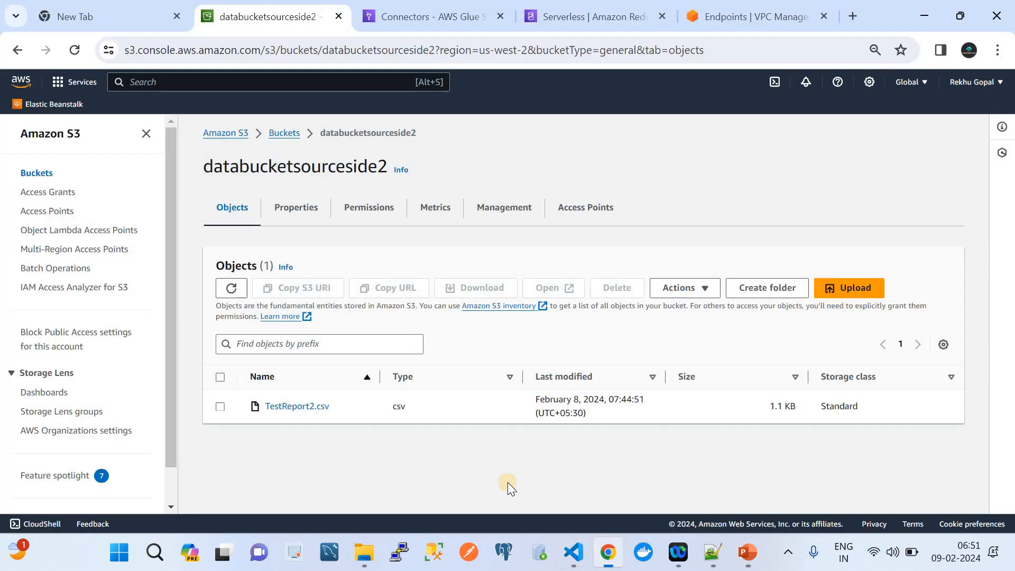
left_click(407, 7)
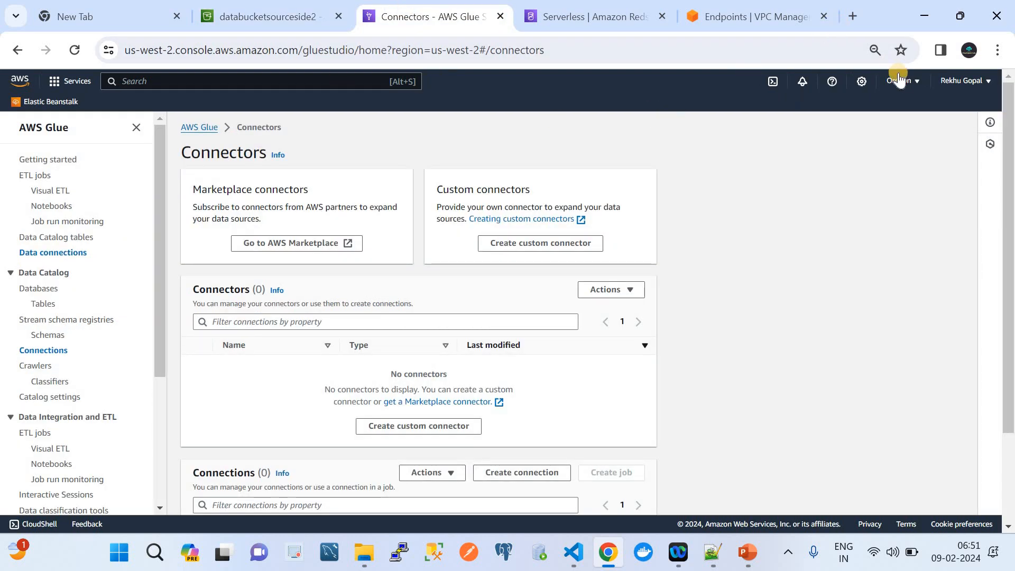
left_click(49, 191)
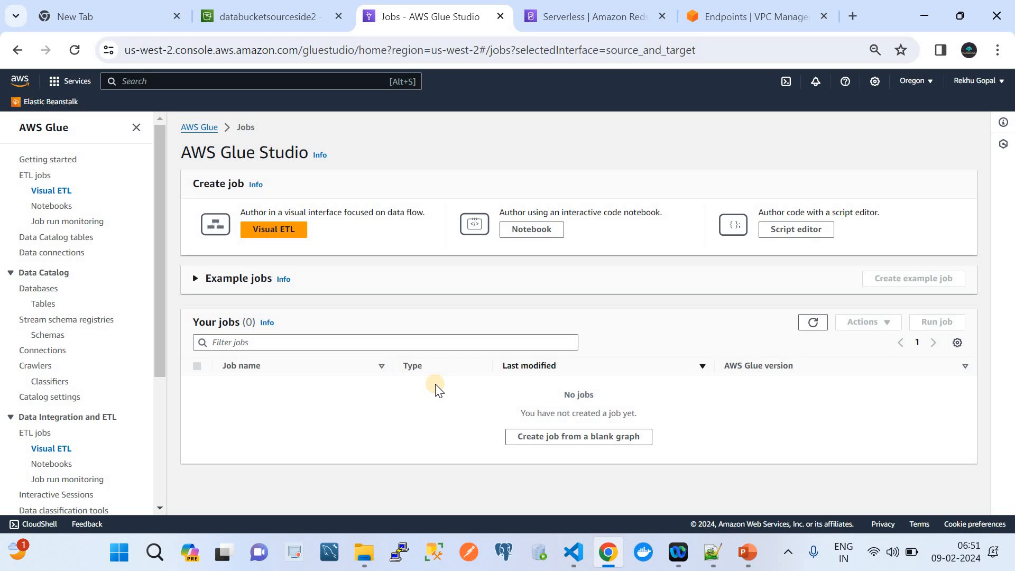
View the Amazon Redshift Serverless dashboard and check it against the target in the PowerPoint ETL diagram
left_click(577, 21)
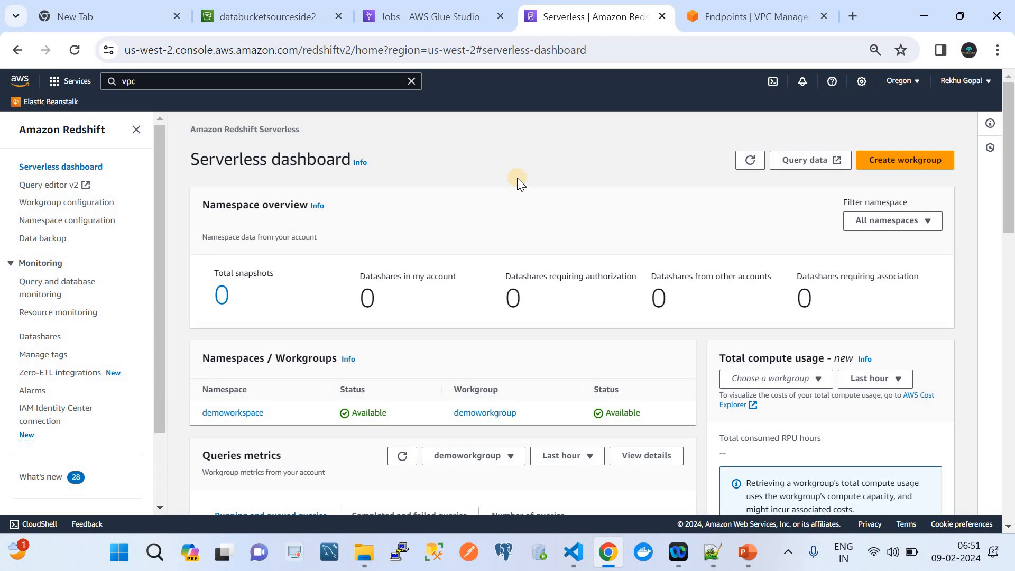
left_click(747, 552)
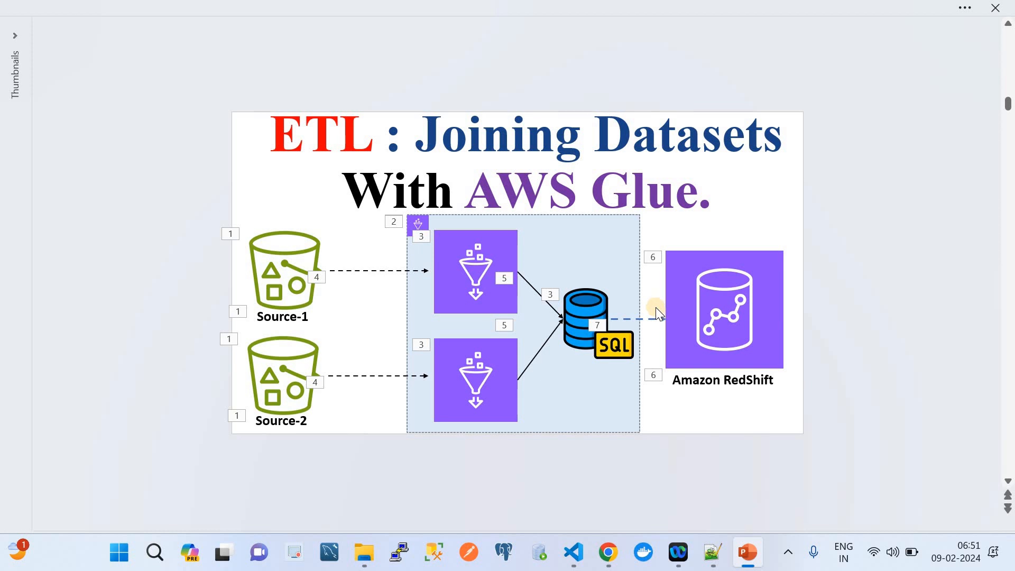
mouse_move(610, 559)
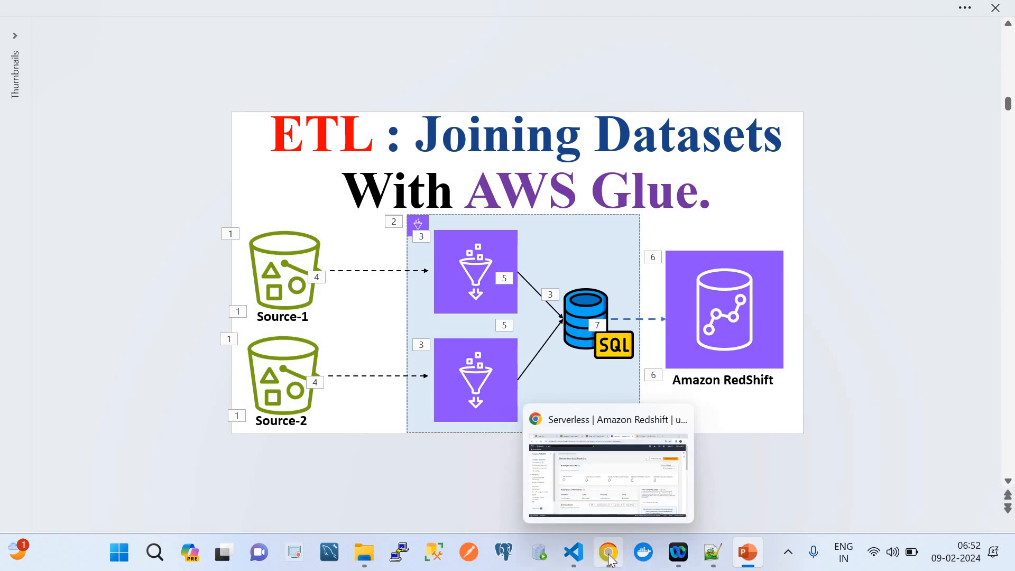
left_click(609, 555)
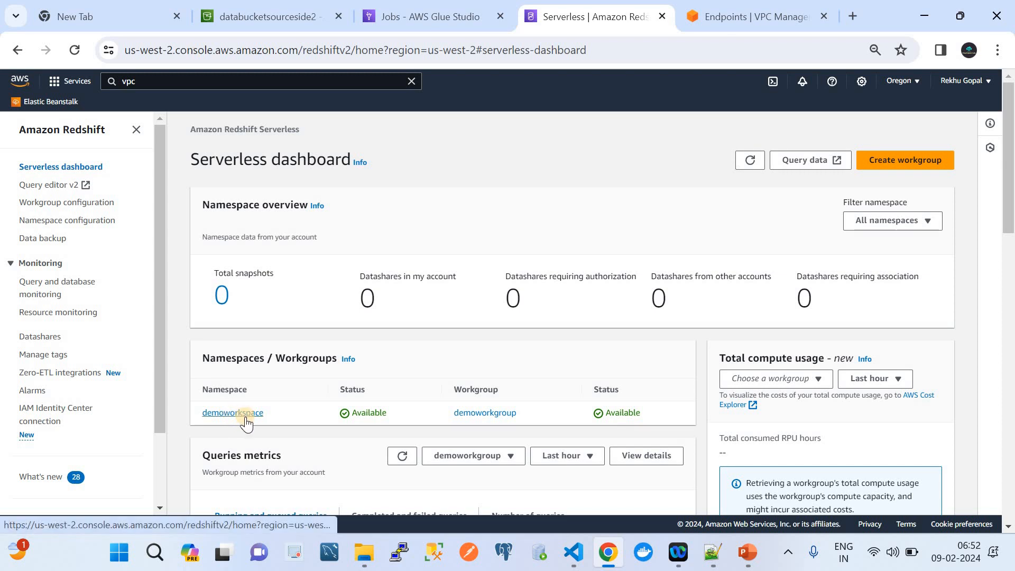
Open the demoworkgroup workgroup and examine its network and security settings and general information
left_click(473, 416)
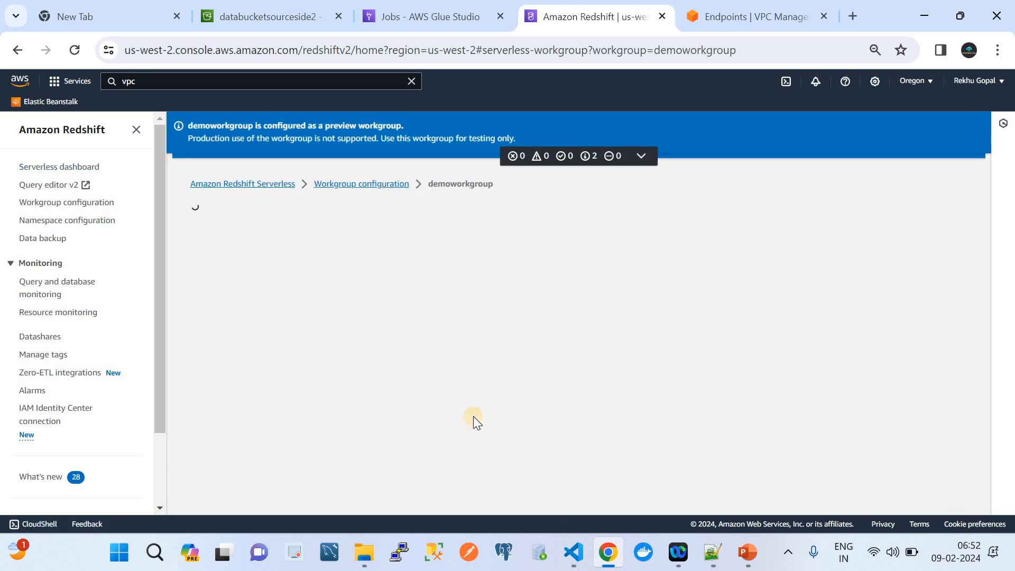
scroll(473, 417, "down", 6)
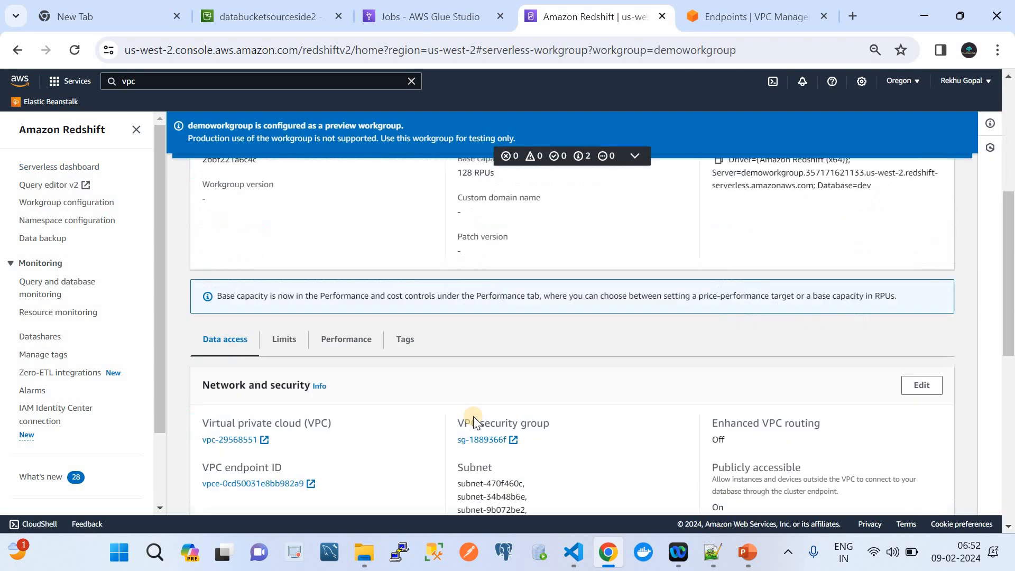
scroll(703, 461, "down", 1)
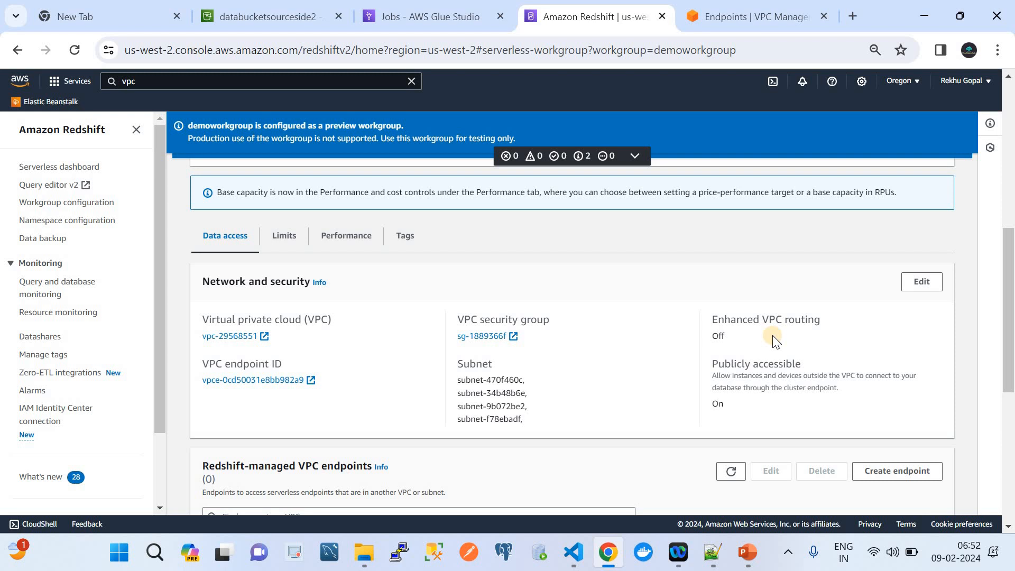
scroll(773, 338, "up", 8)
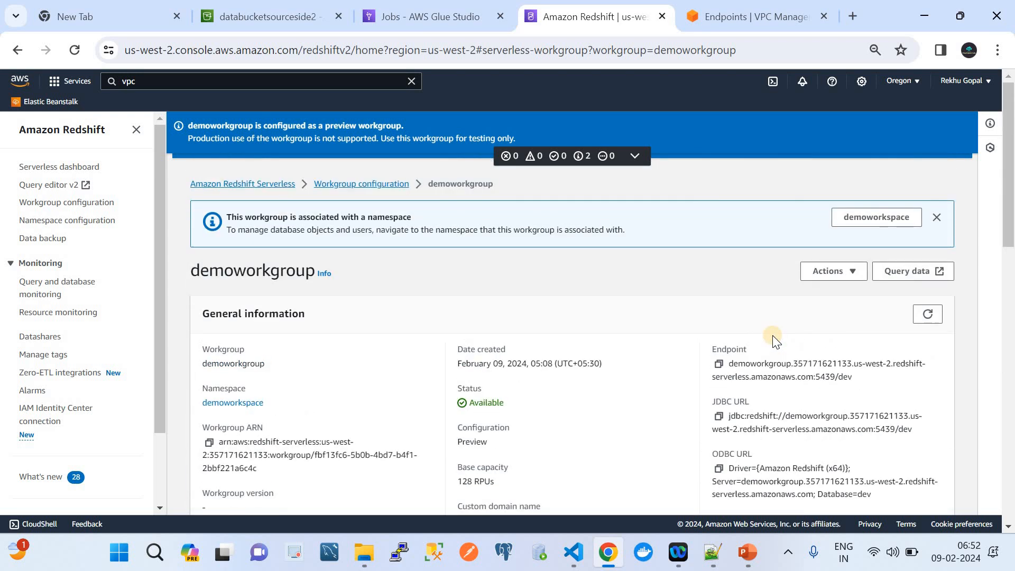
Open Redshift query editor v2 for the workgroup and close all three untitled query tabs
left_click(903, 272)
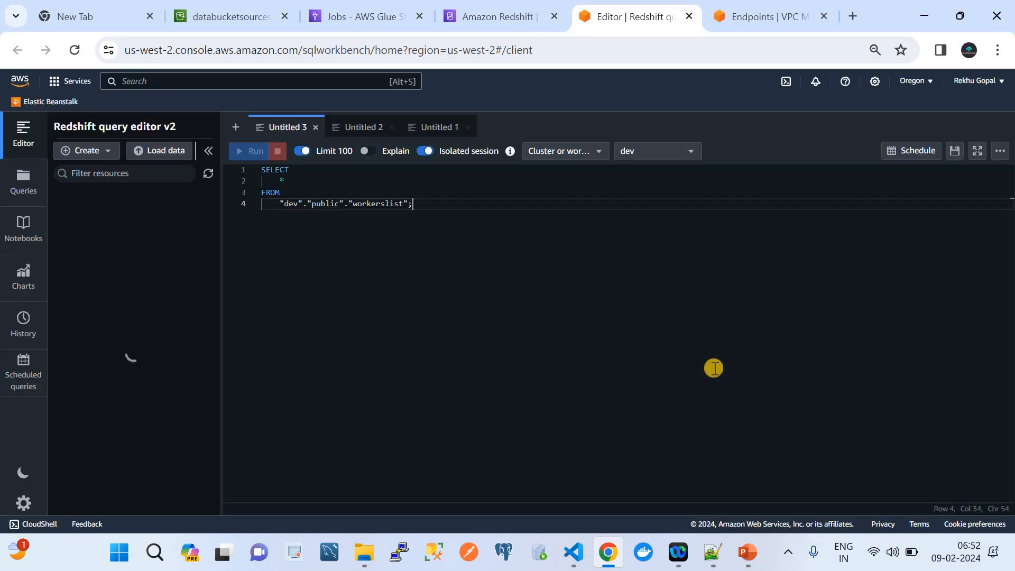
left_click(317, 127)
left_click(317, 127)
left_click(318, 127)
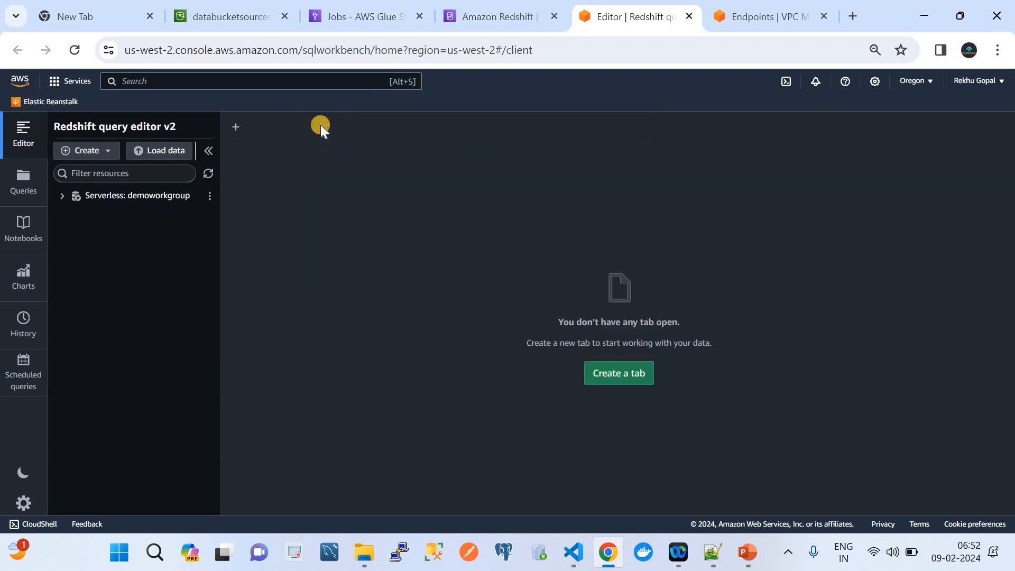
Expand Serverless: demoworkgroup down to the public schema of the dev database to check for existing tables
left_click(59, 195)
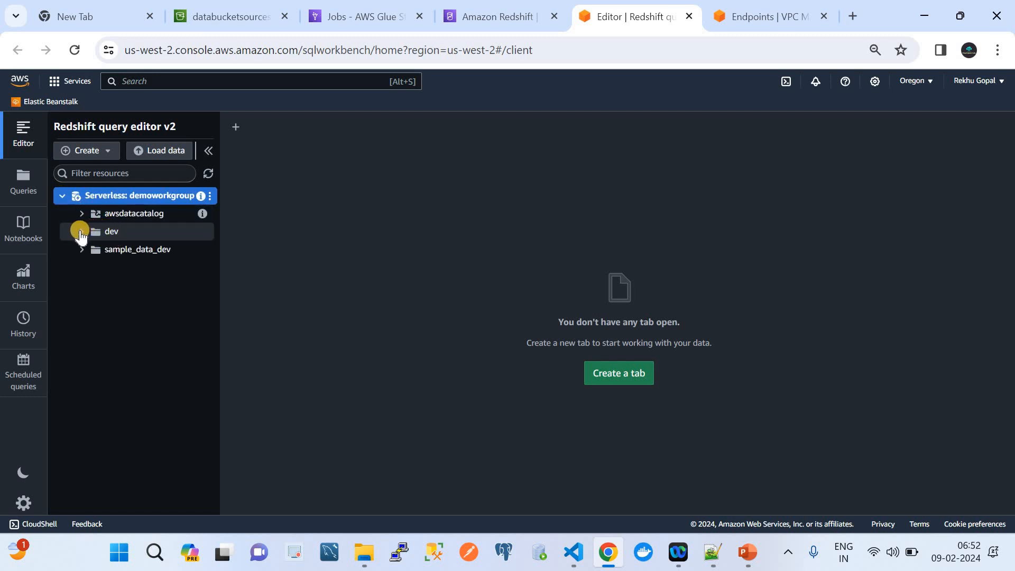
left_click(87, 231)
left_click(101, 249)
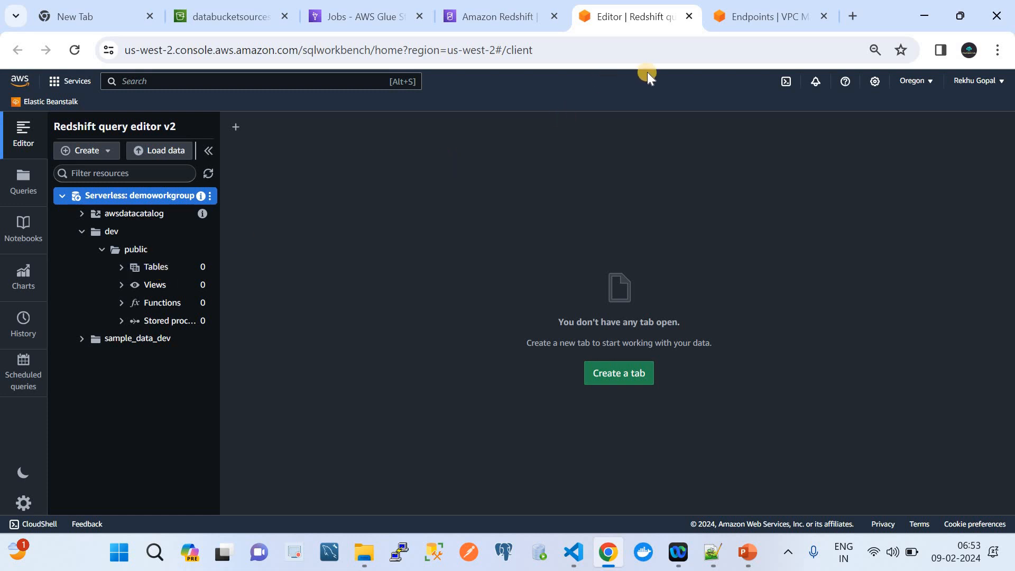
Return to the demoworkgroup details and check the VPC, security group and subnets it uses
left_click(487, 8)
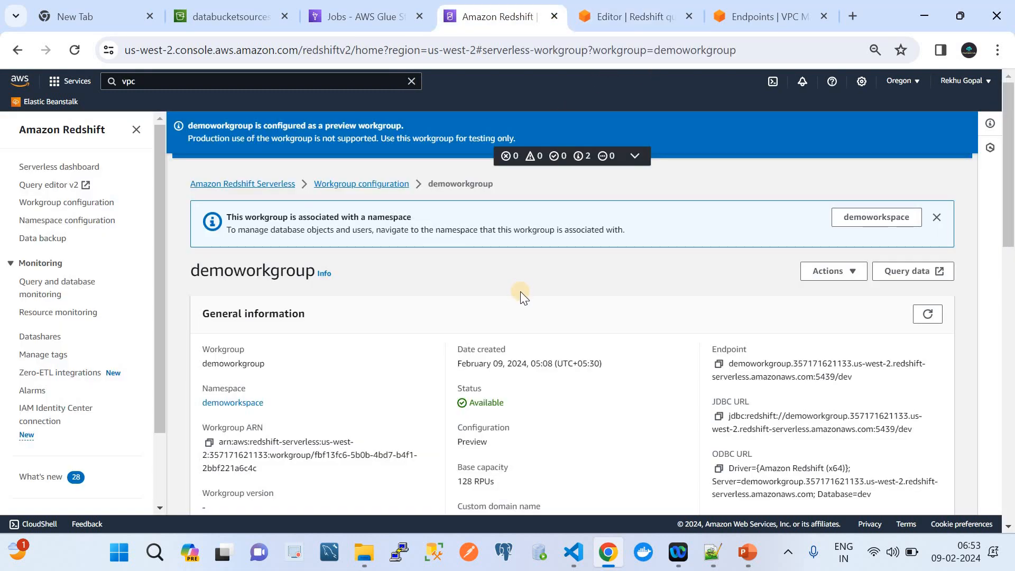
scroll(520, 291, "down", 8)
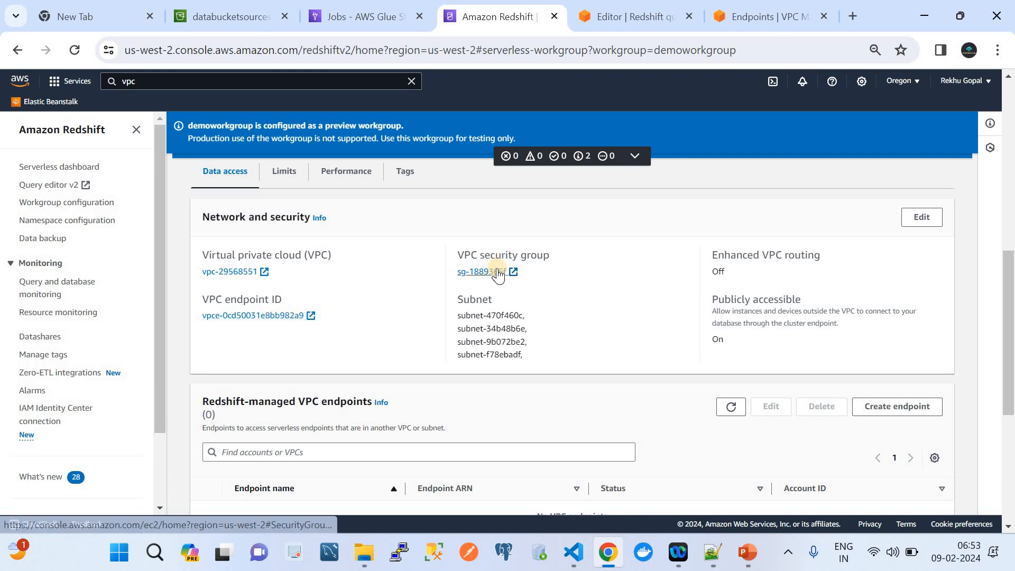
In the VPC console, review the endpoints, VPCs, subnets and route tables available in the Oregon region
left_click(729, 21)
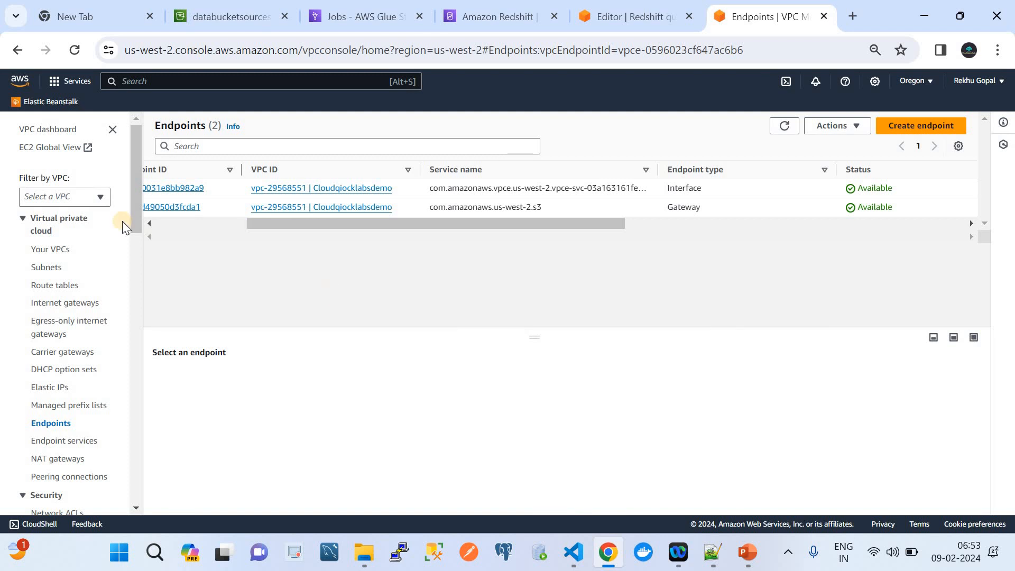
left_click(60, 248)
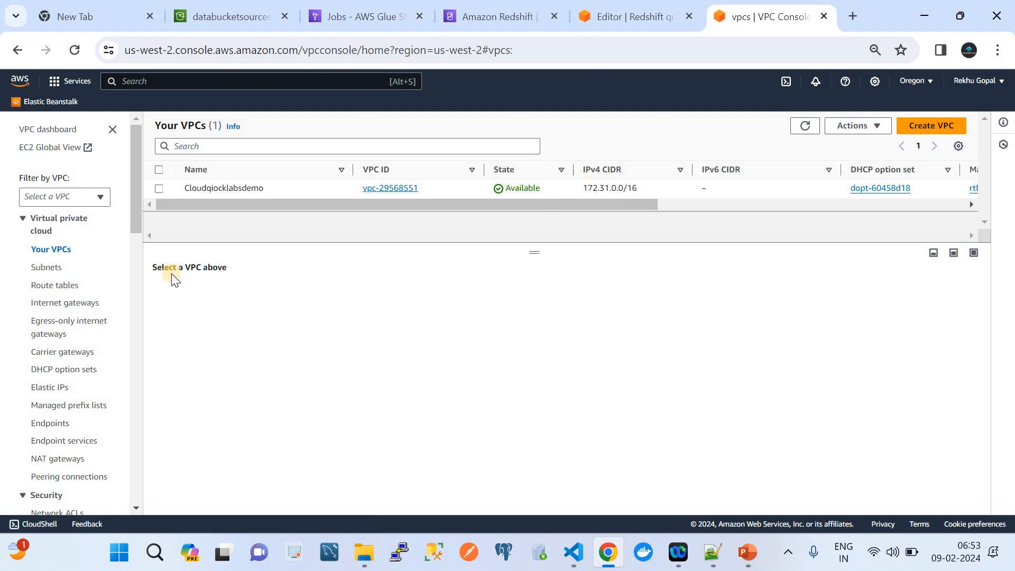
left_click(50, 268)
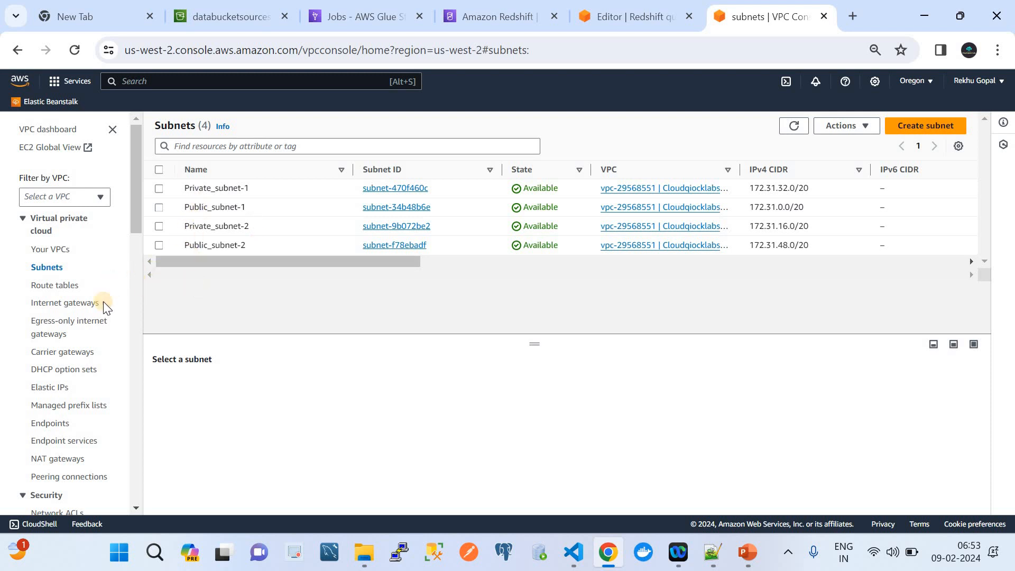
left_click(51, 286)
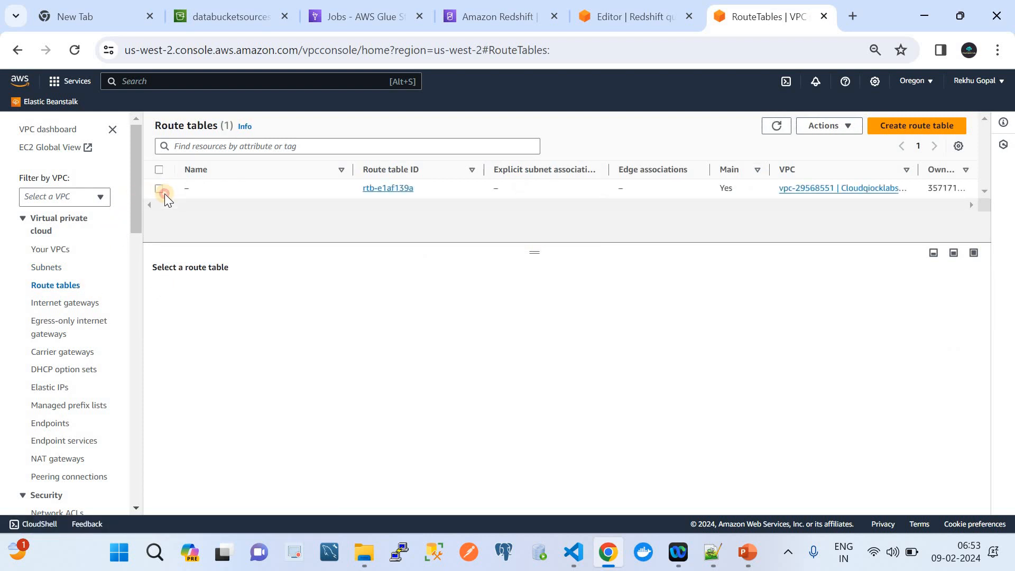
Check the routes of the VPC's main route table and open the list of internet gateways
left_click(164, 194)
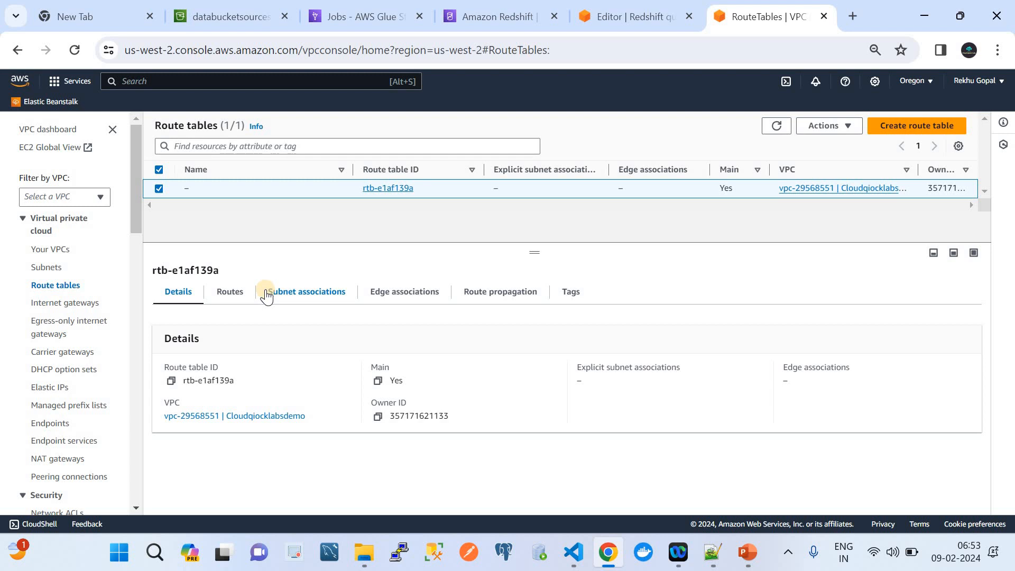
left_click(220, 295)
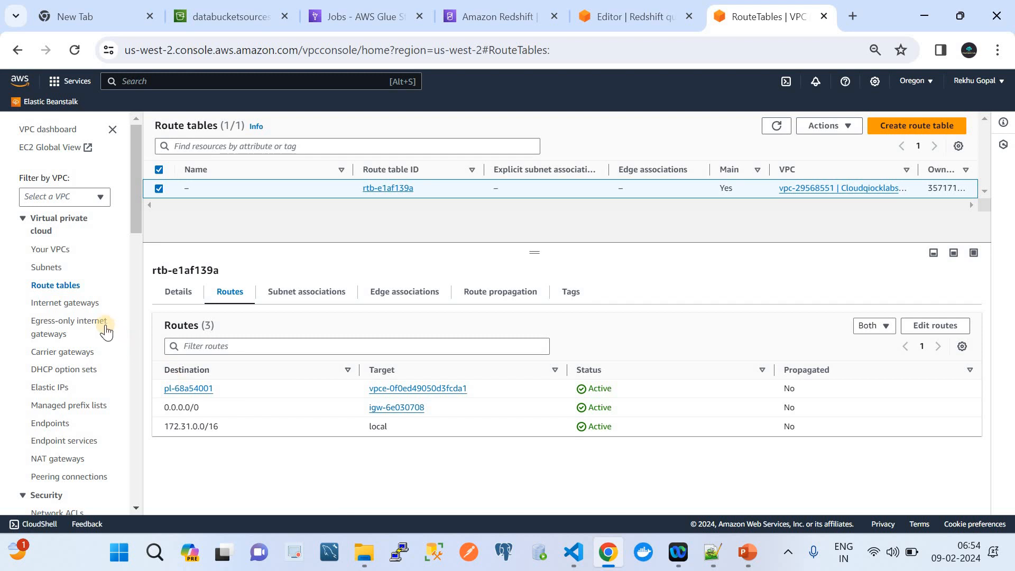
left_click(78, 306)
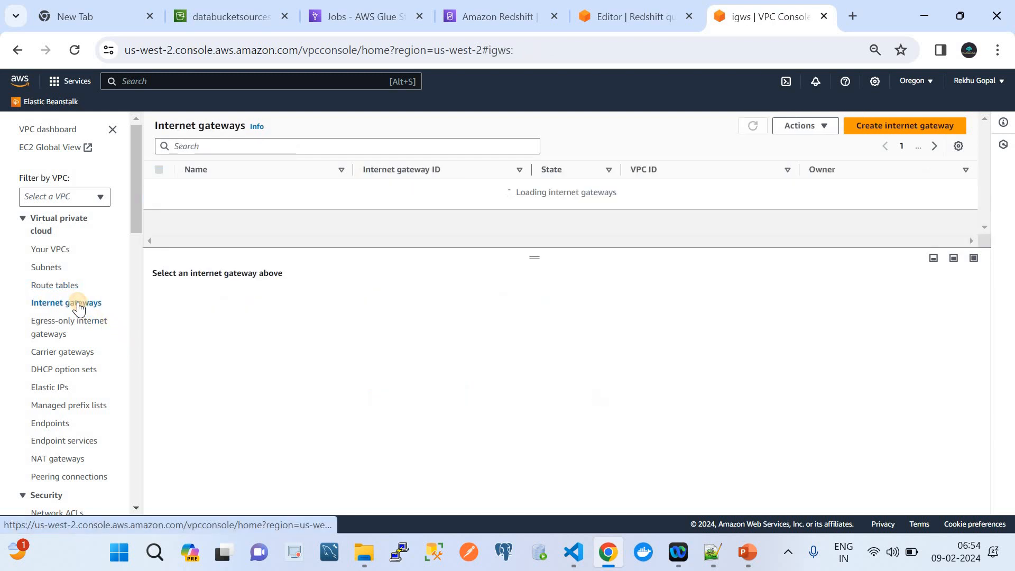
Examine the VPC endpoints, including their type, status and subnets, and the service name of the s3 gateway endpoint
left_click(50, 422)
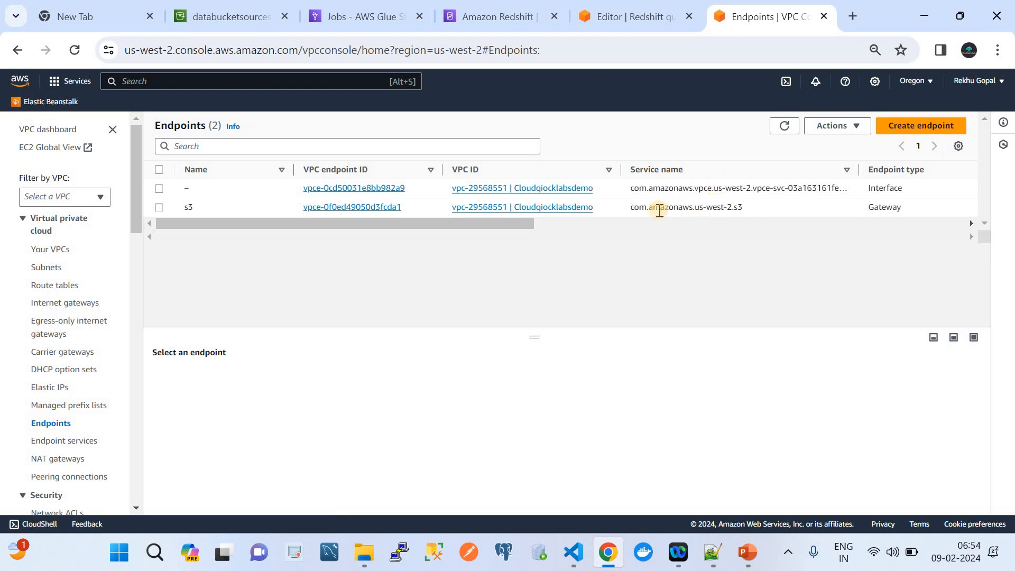
scroll(624, 220, "right", 5)
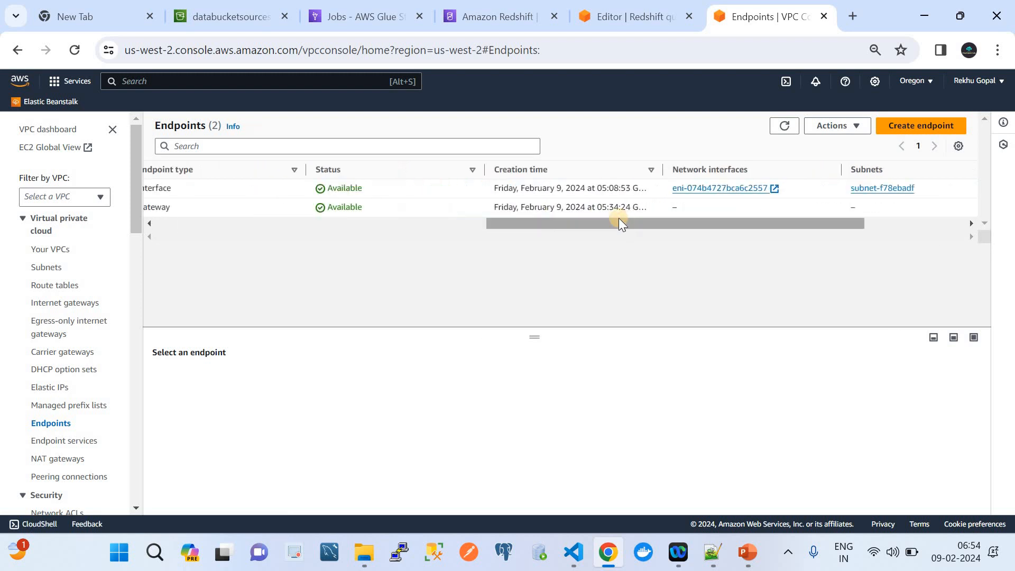
left_click(391, 224)
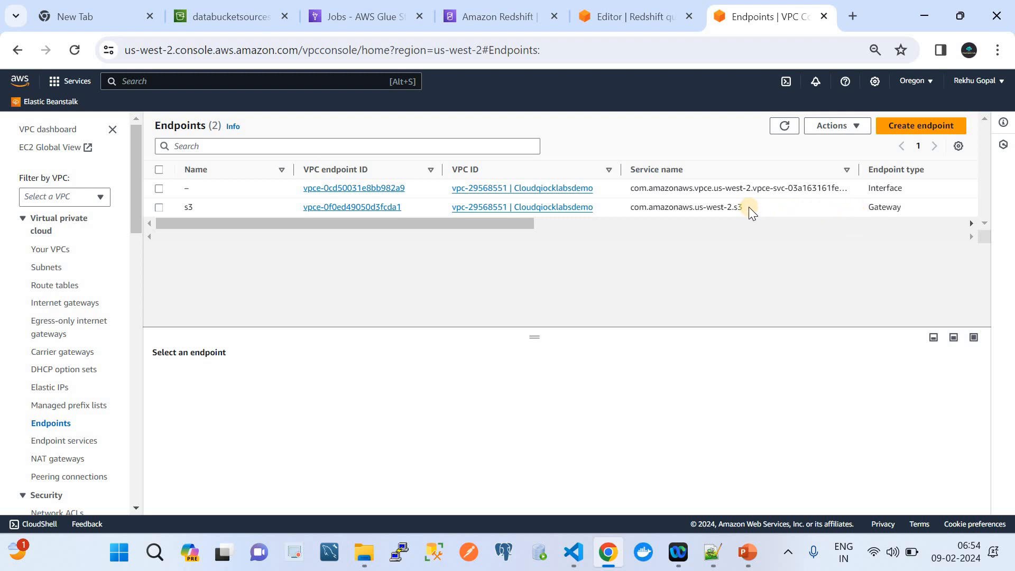
left_click_drag(749, 207, 628, 208)
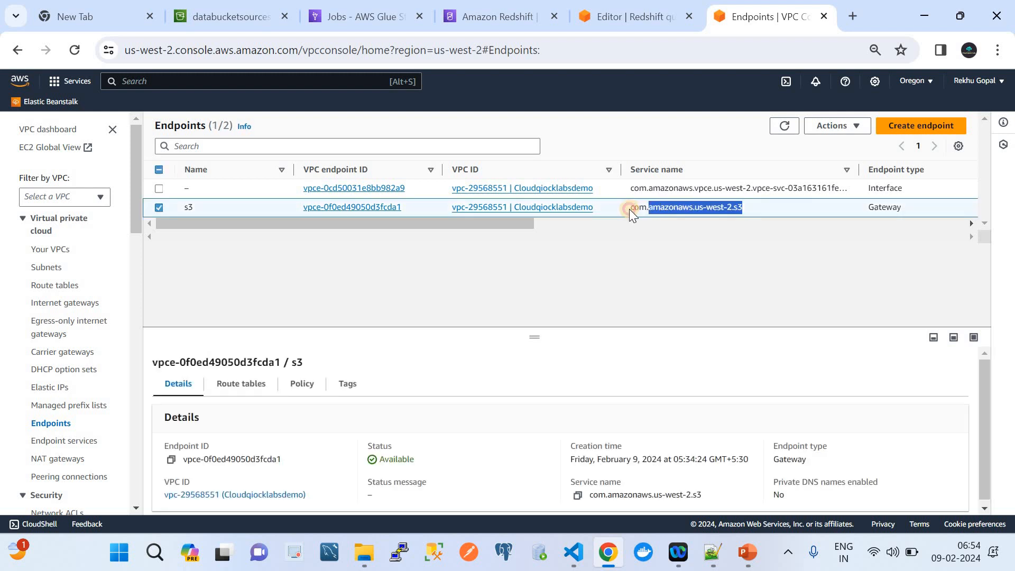
right_click(629, 209)
left_click(559, 243)
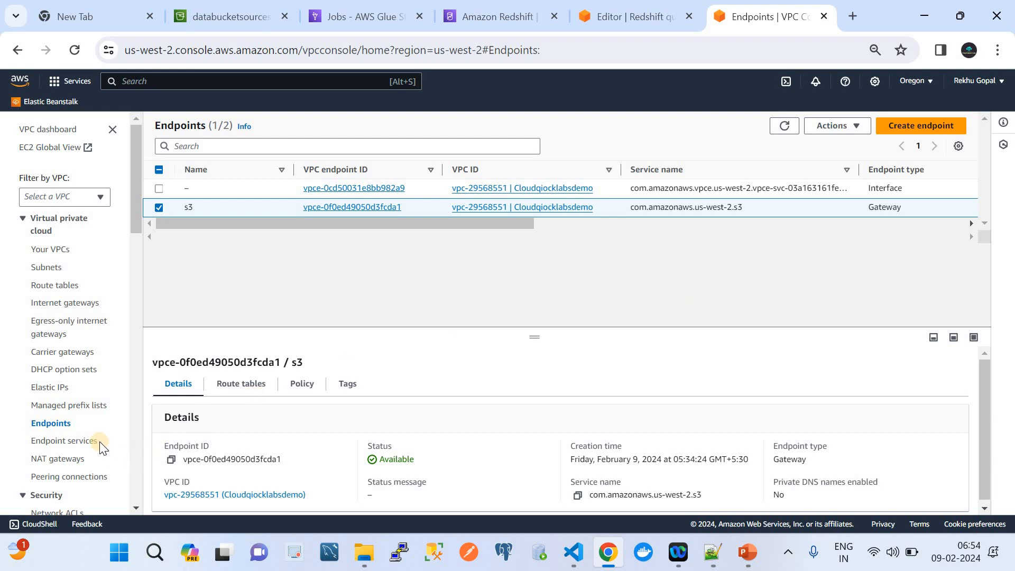
Review the inbound and outbound rules of the VPC's default security group
scroll(99, 444, "down", 2)
left_click(77, 436)
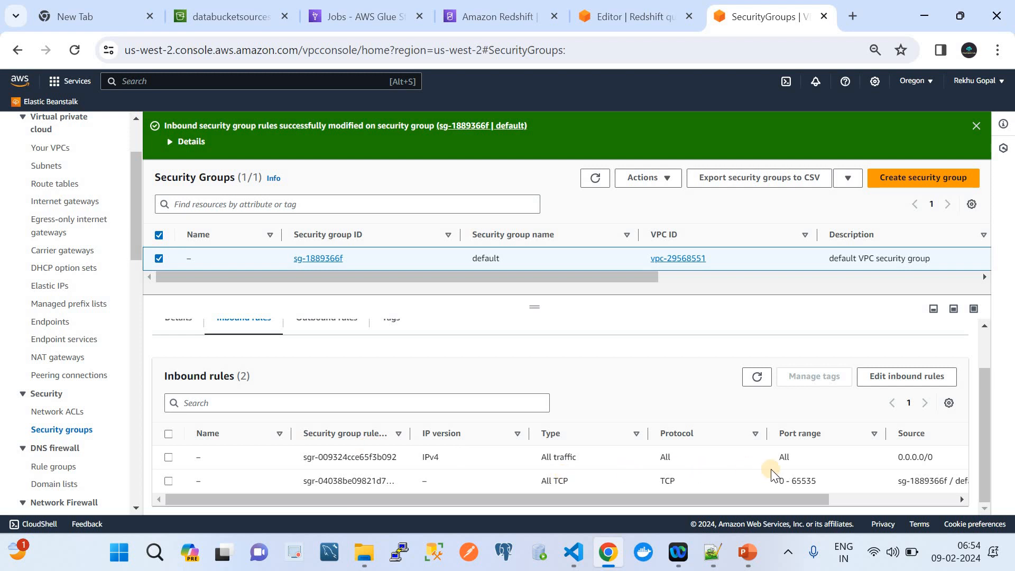
scroll(535, 429, "up", 2)
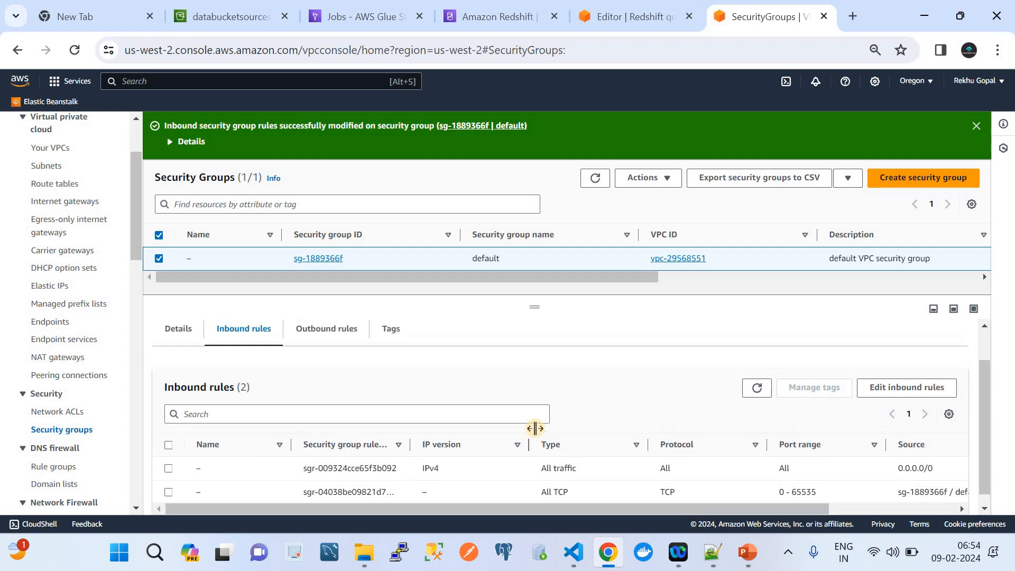
left_click(335, 354)
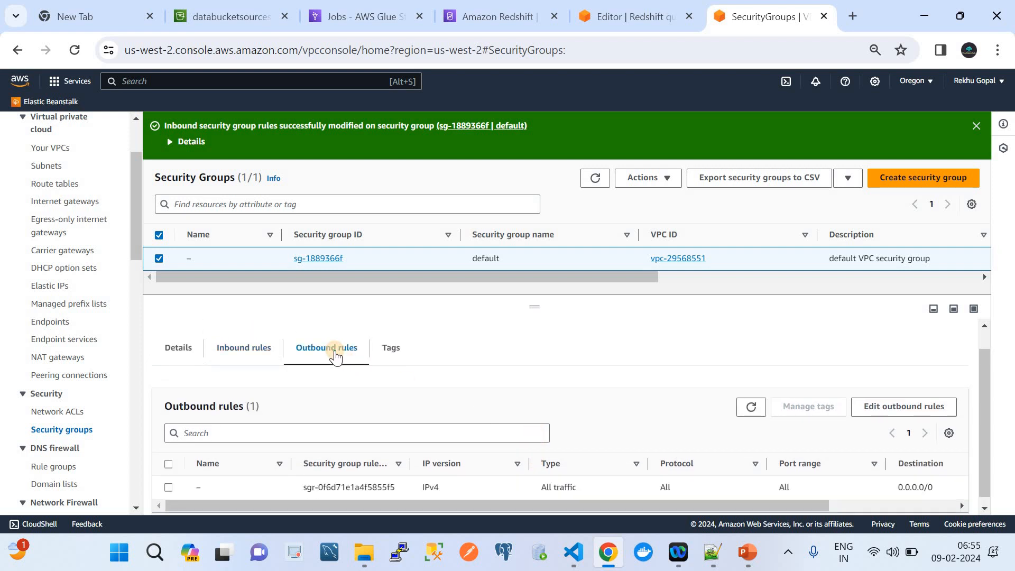
Revisit demoworkgroup's network and security settings, and switch to PowerPoint to review the ETL architecture diagram
left_click(515, 13)
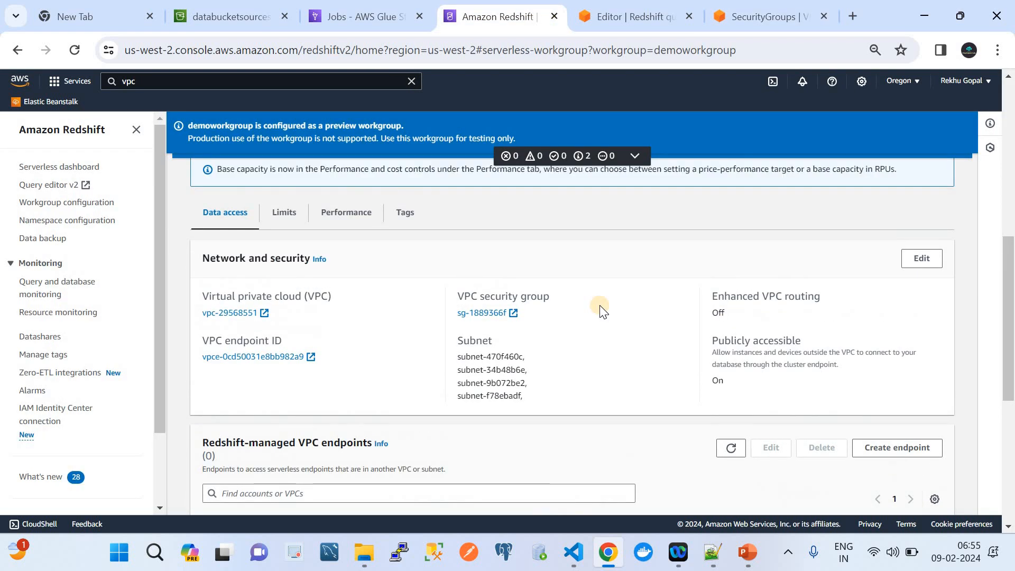
left_click(750, 558)
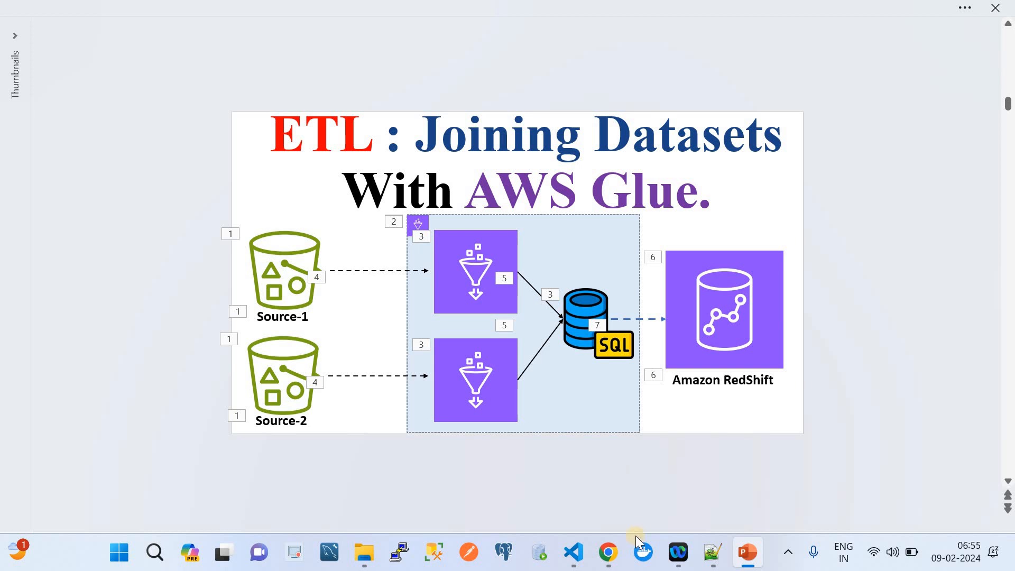
Switch back to AWS Glue Studio in Chrome, create a visual ETL job and name it DemoMergedataset
left_click(608, 551)
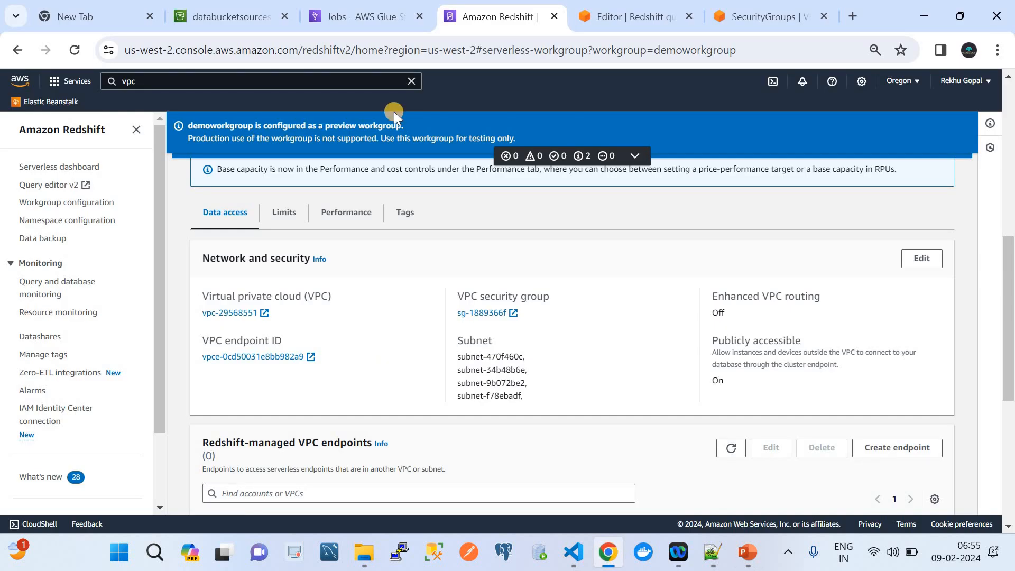
left_click(367, 16)
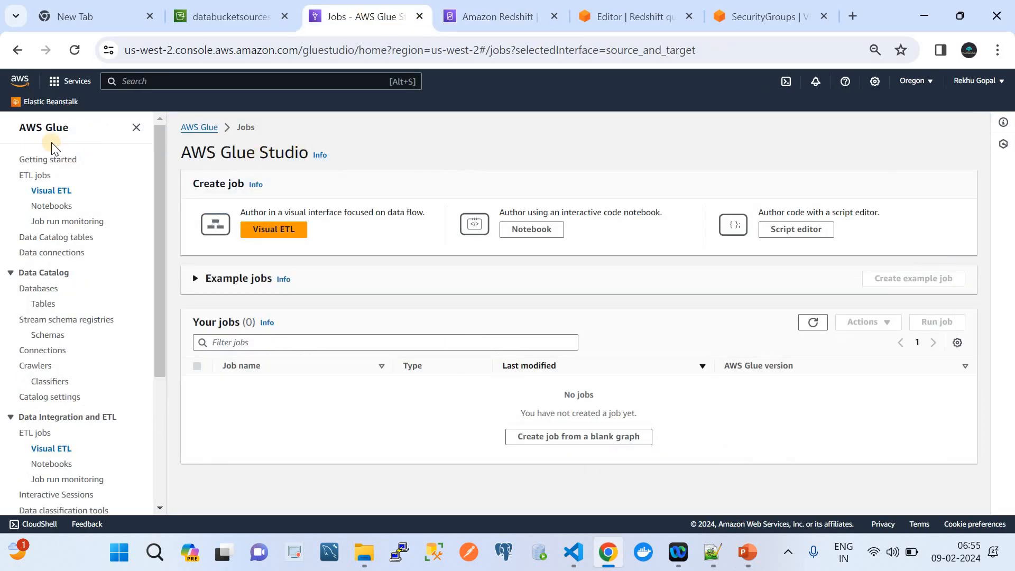
left_click(268, 231)
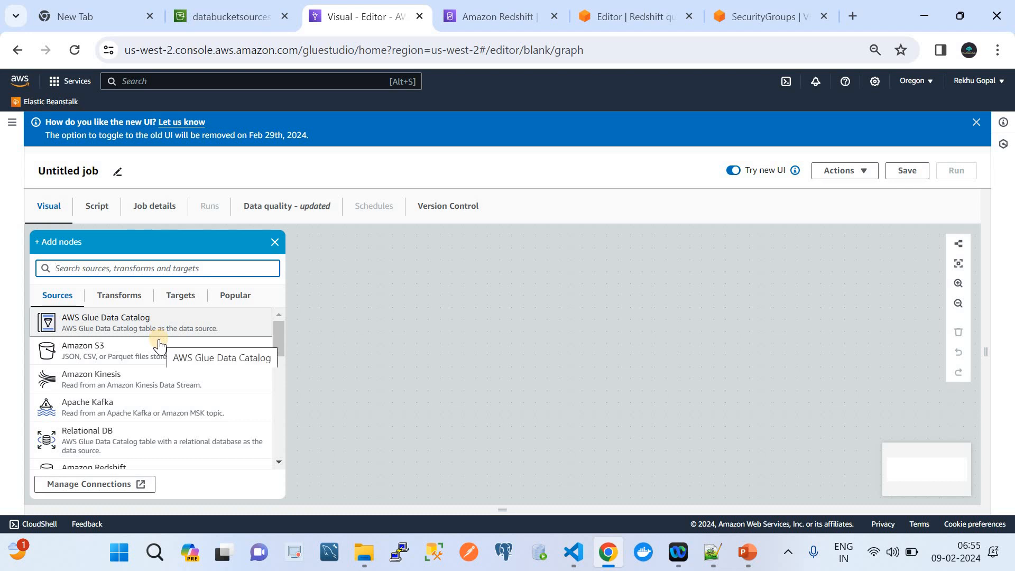
left_click(75, 173)
triple_click(76, 173)
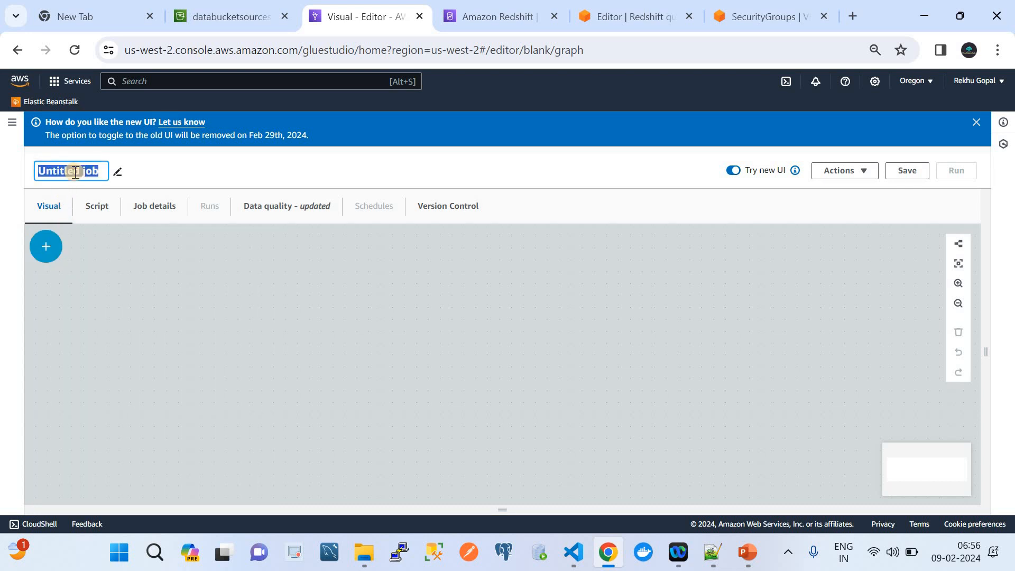
type("Demo")
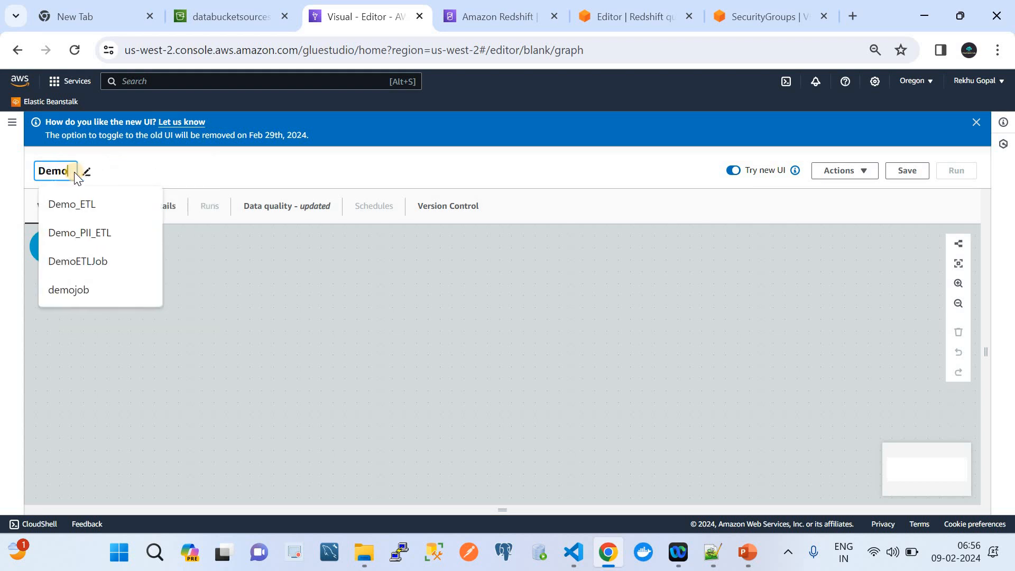
type("Merge")
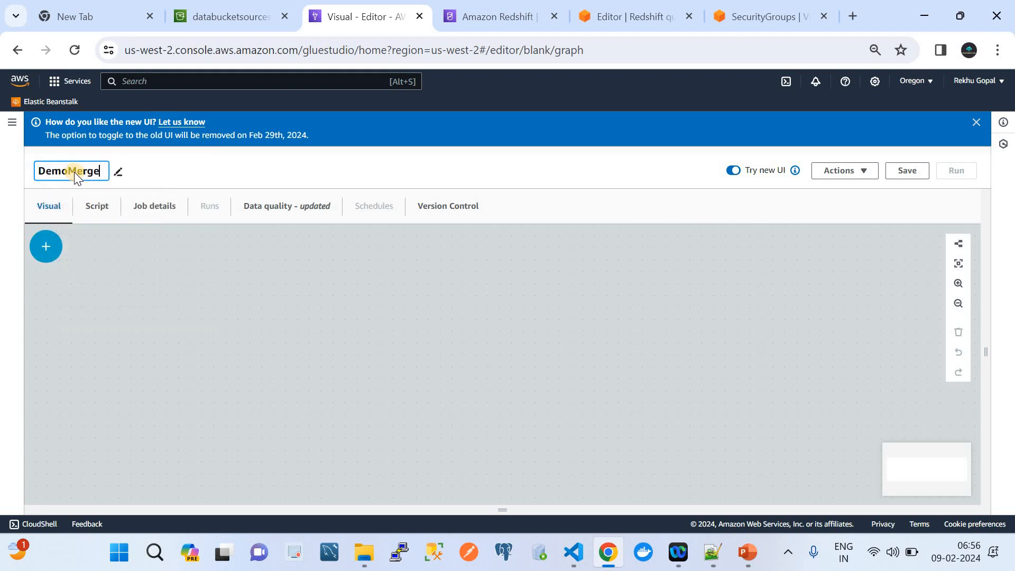
type("d")
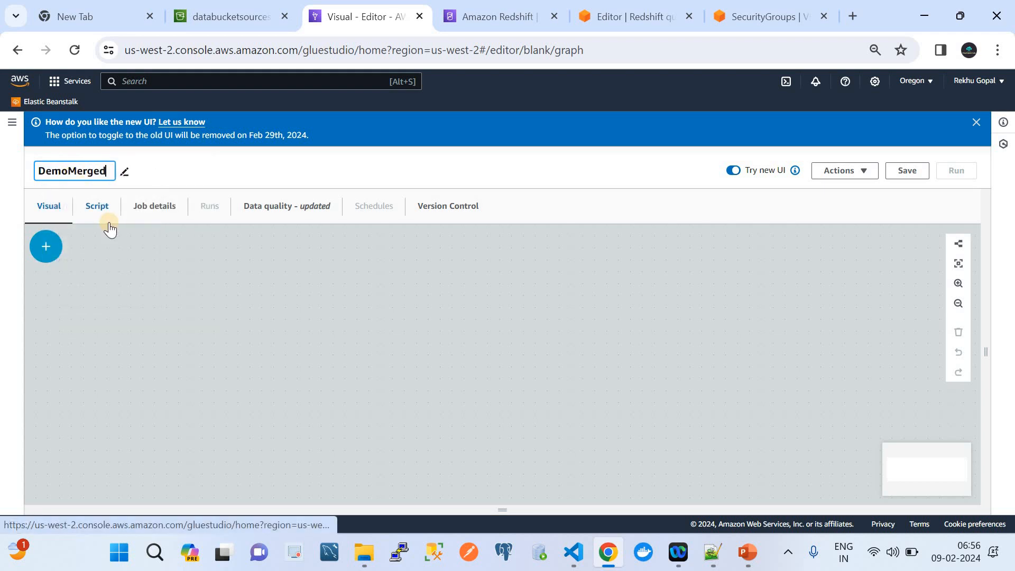
type("ataset")
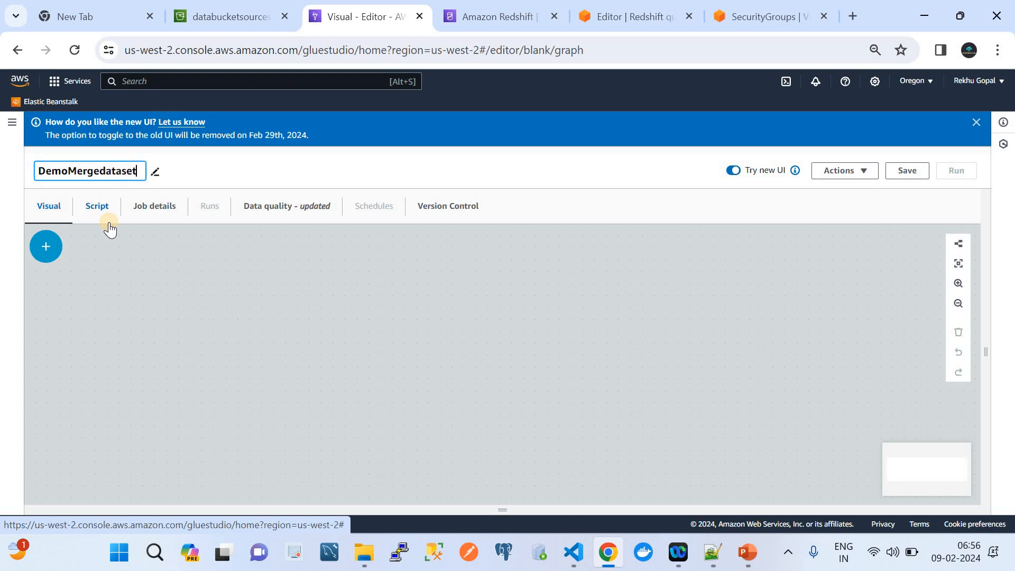
Add an Amazon S3 source node to the job and name it Source1
left_click(47, 248)
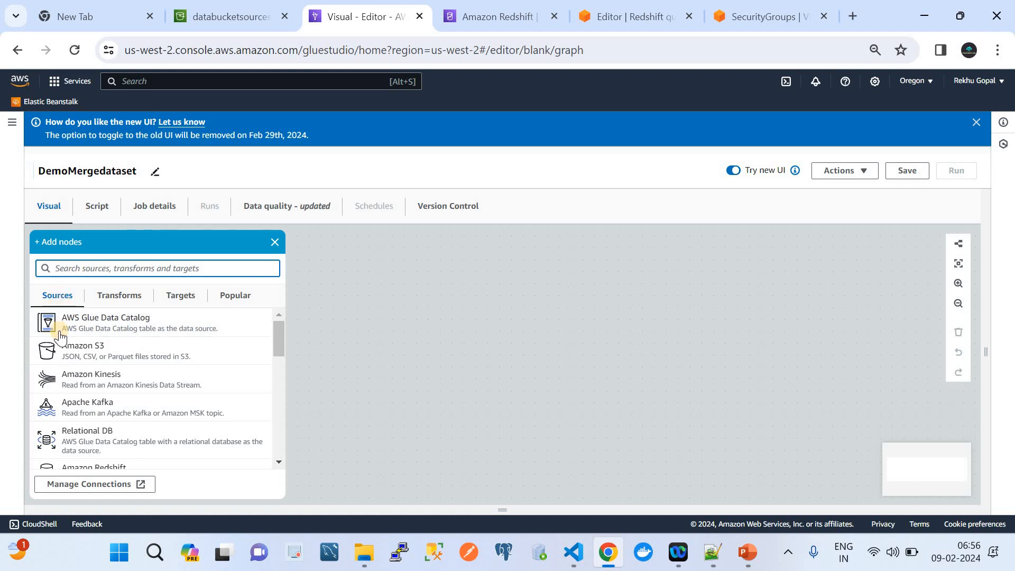
left_click(75, 352)
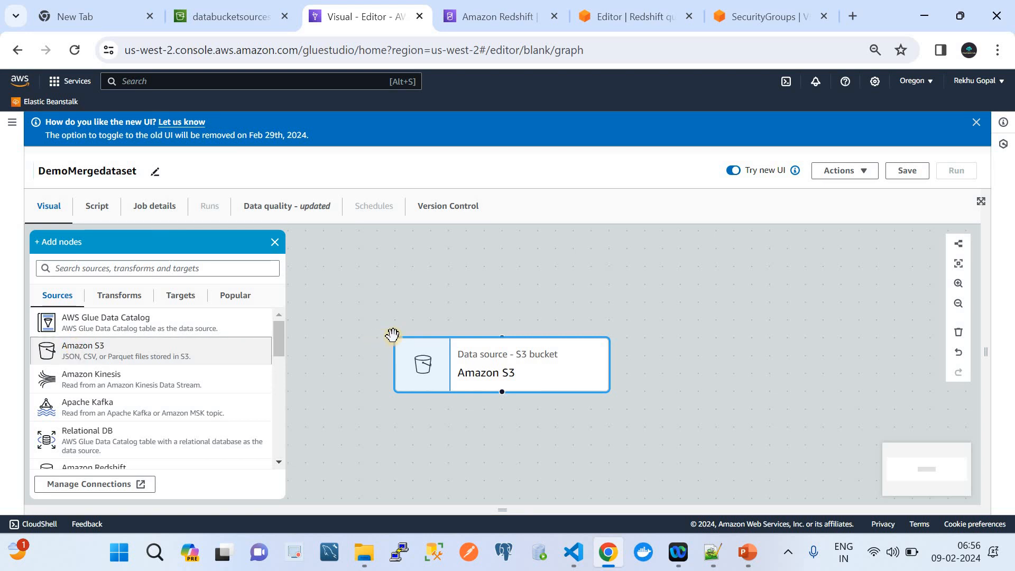
left_click(489, 363)
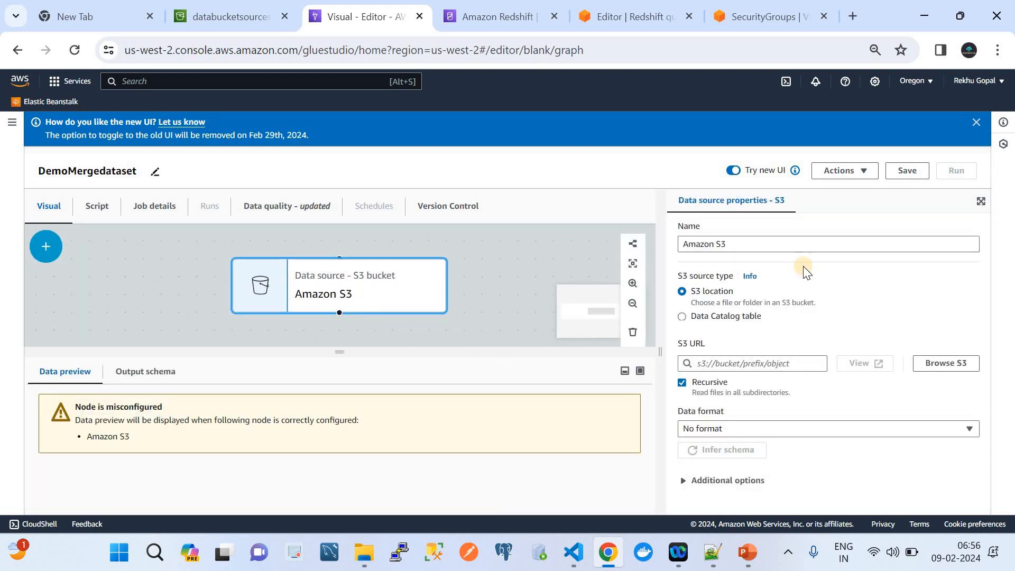
left_click(733, 243)
key("BackSpace")
key("BackSpace")
key("BackSpace")
key("BackSpace")
key("BackSpace")
key("BackSpace")
key("BackSpace")
key("BackSpace")
key("BackSpace")
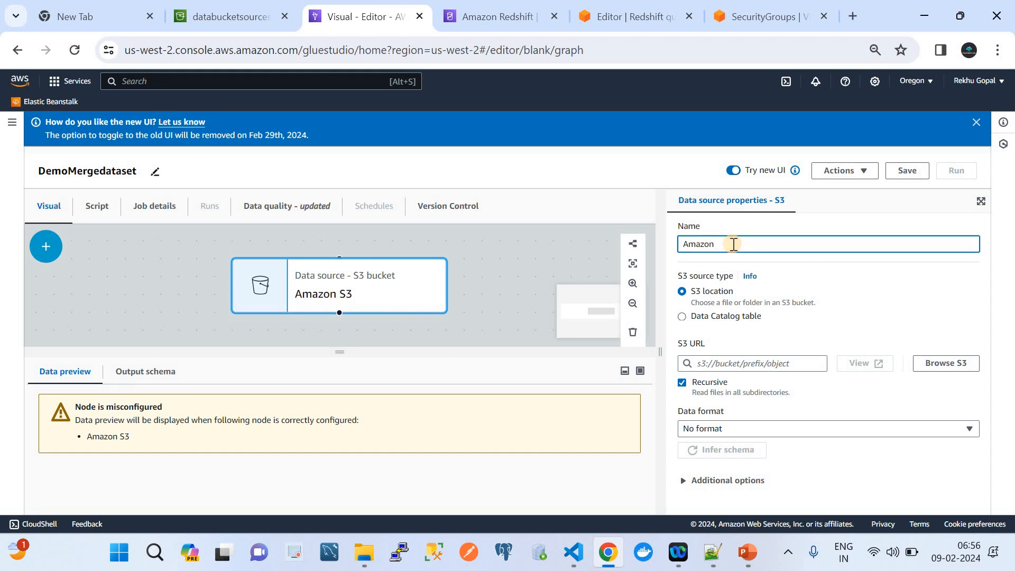
type("Source1")
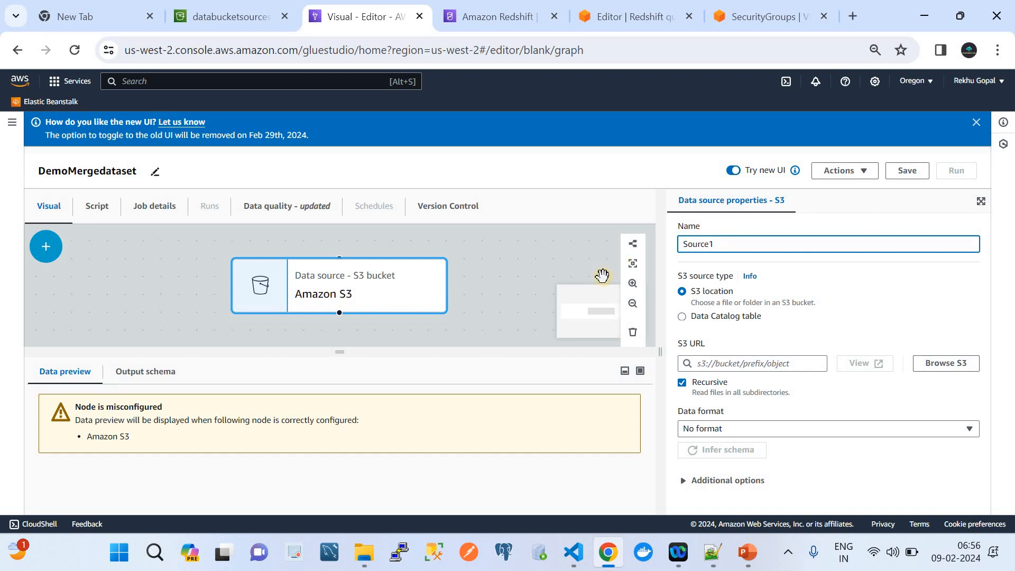
Browse the S3 buckets and choose databucketsourceside as the S3 location of Source1
left_click(721, 360)
left_click(939, 363)
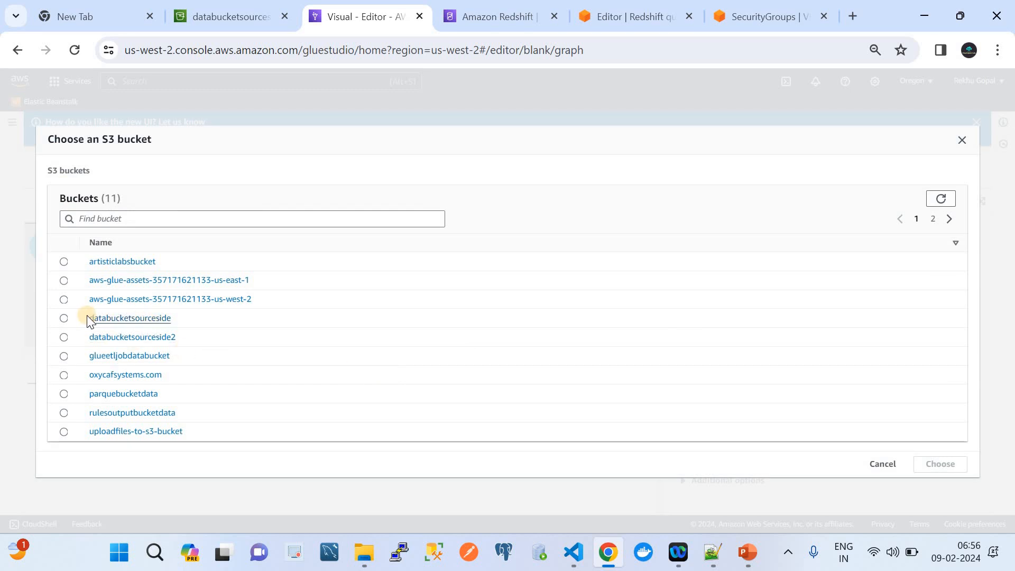
left_click(64, 318)
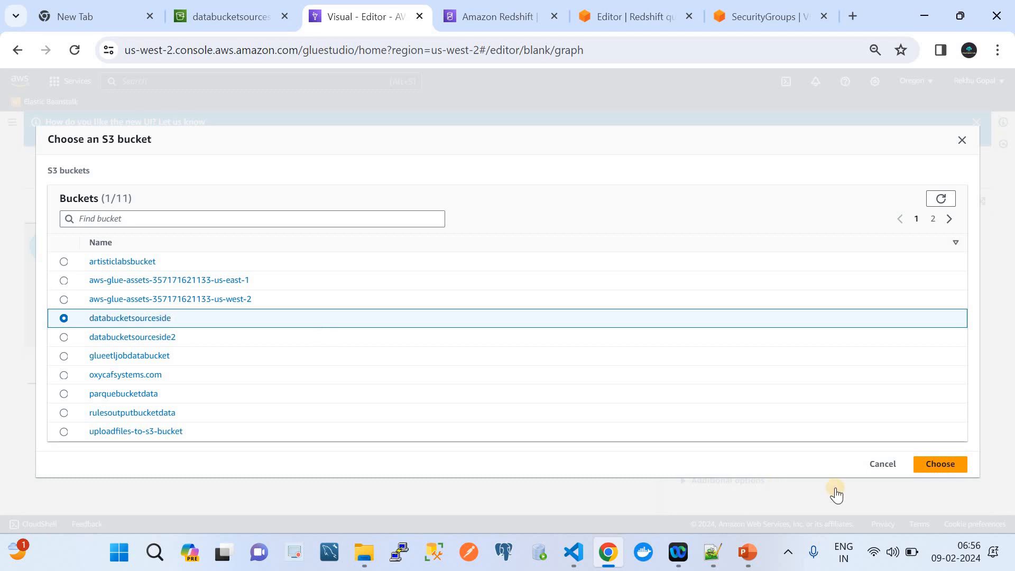
left_click(940, 464)
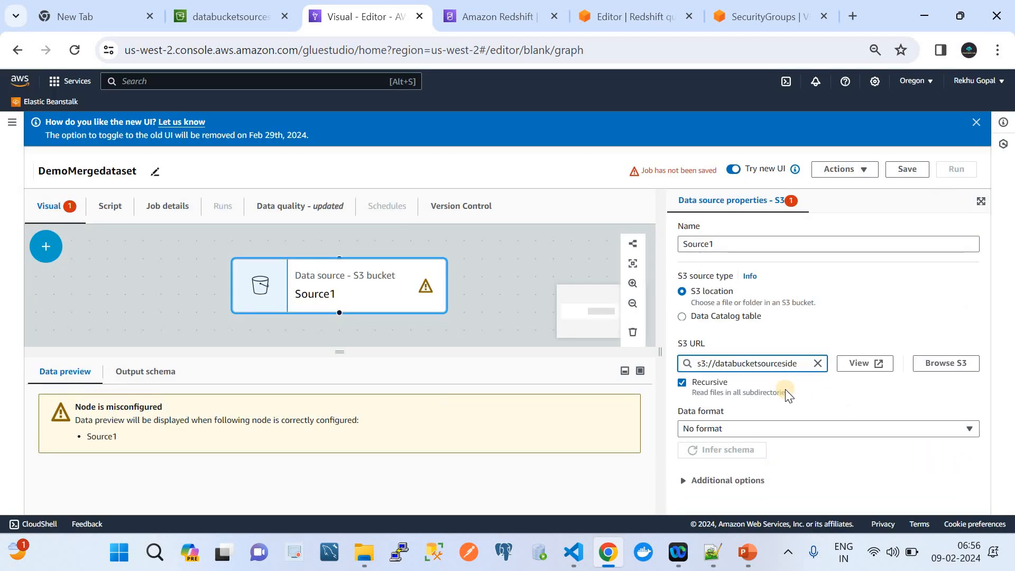
Set the data format of Source1 to CSV and check its delimiter, quote character and header options
left_click(784, 428)
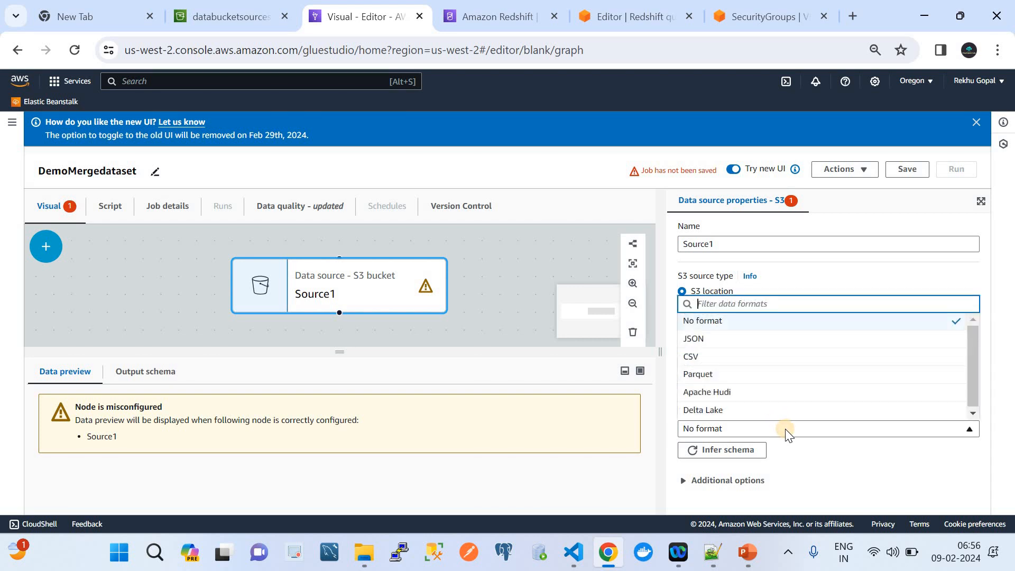
left_click(700, 355)
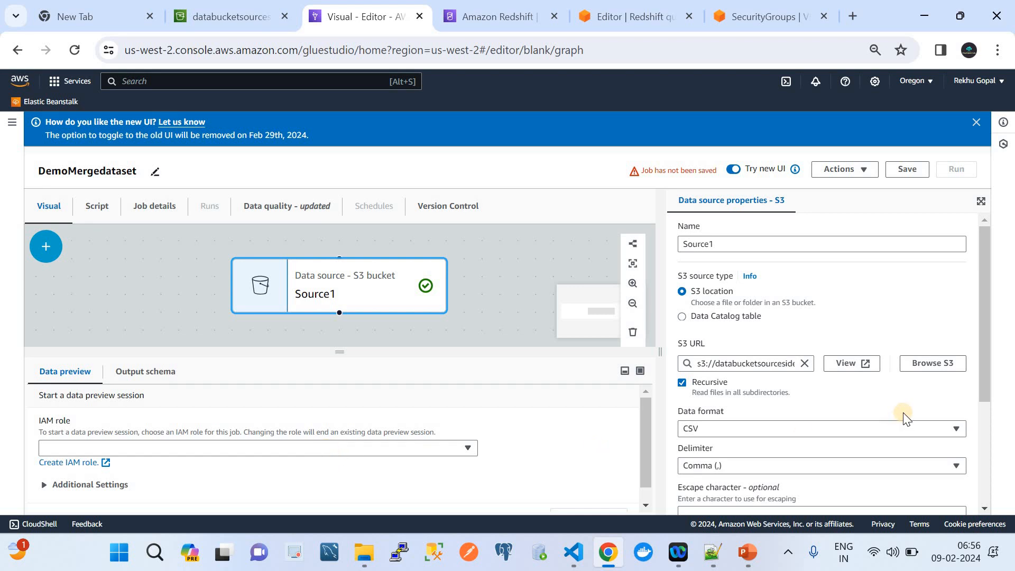
scroll(903, 415, "down", 3)
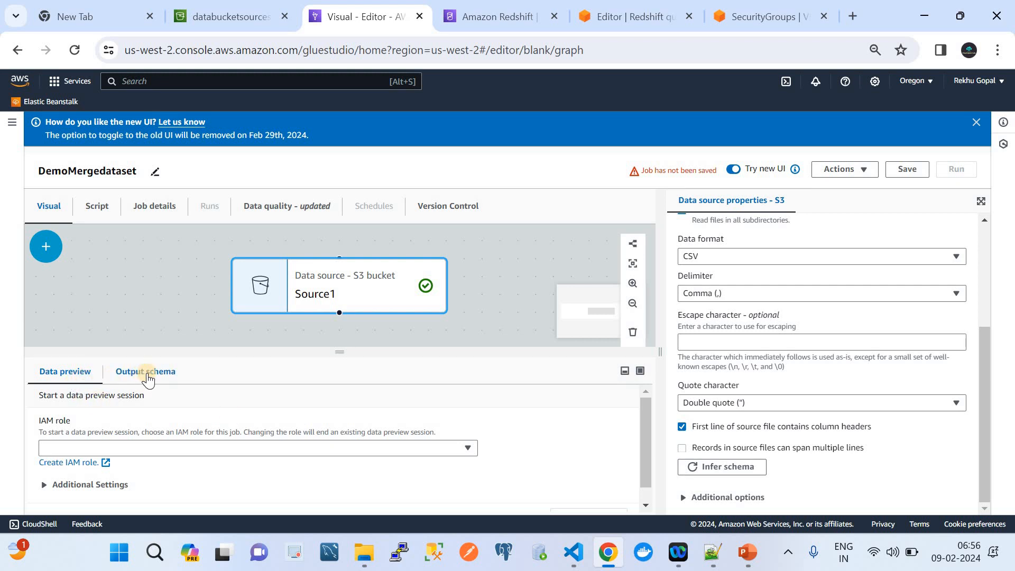
Start a data preview session for Source1 using the IAM role ETLlambdaAccessRole
left_click(250, 443)
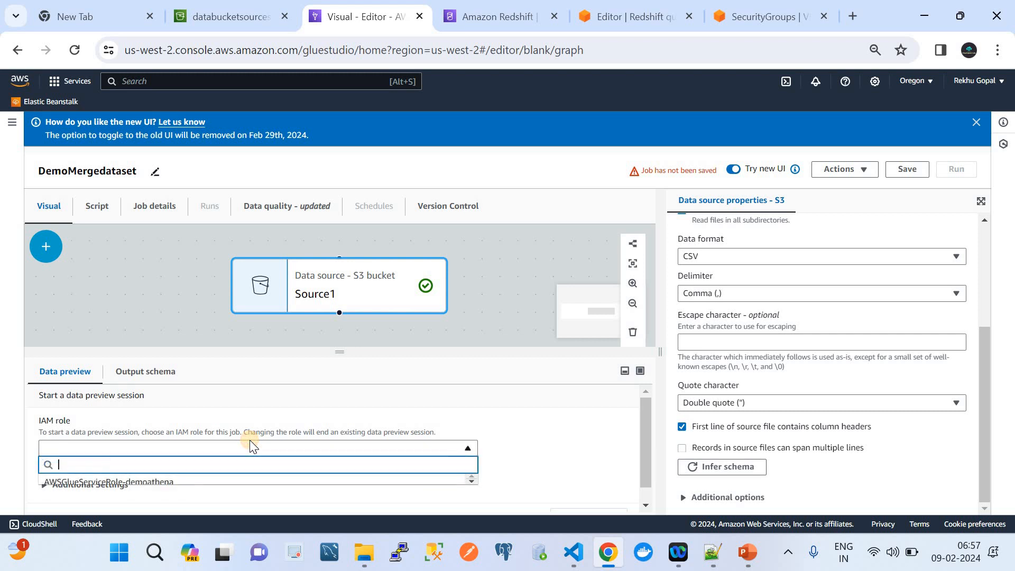
type("et")
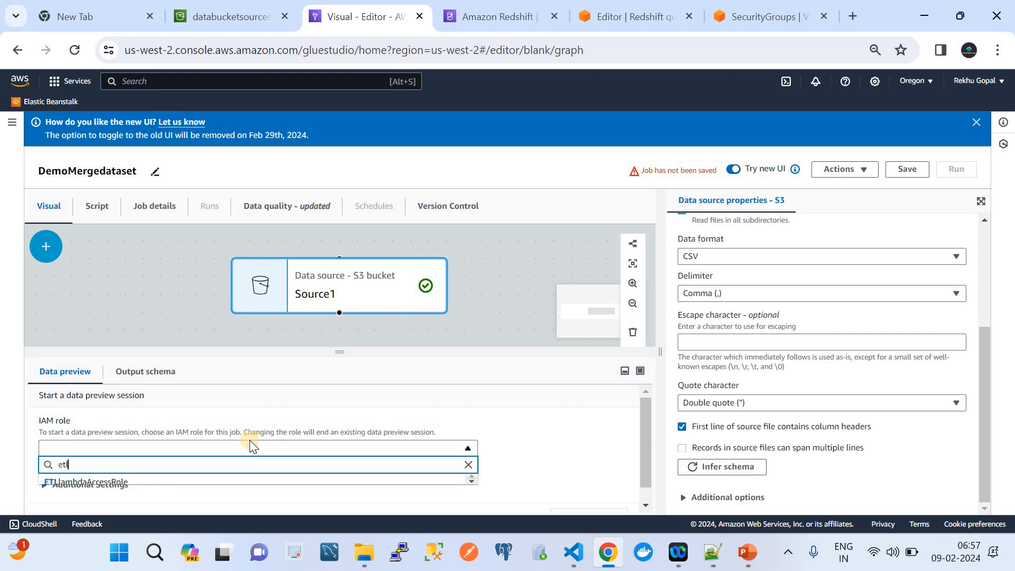
type("l")
left_click(203, 482)
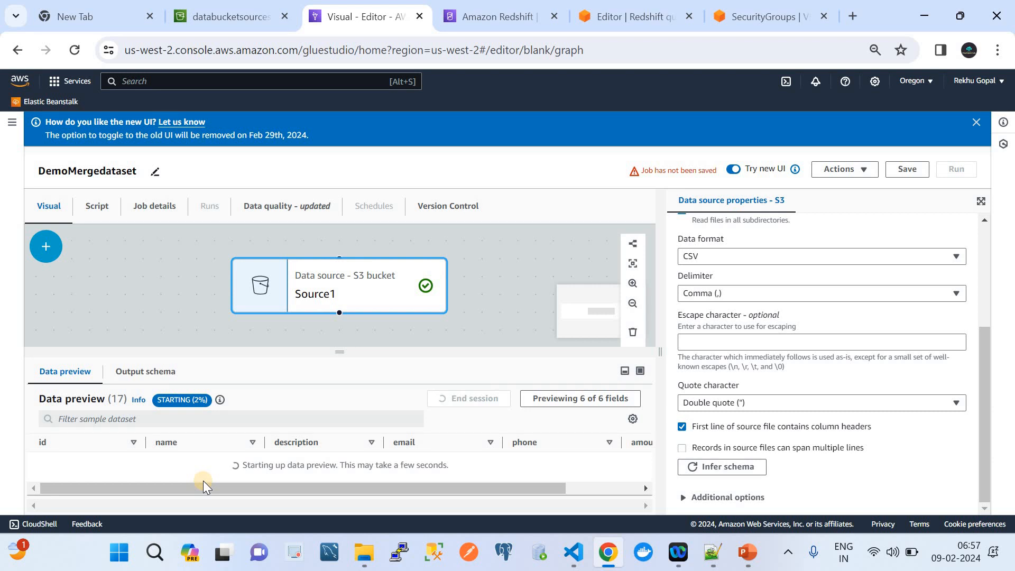
Search the AWS services for IAM, open its console in a new browser tab, and dismiss the new-UI banner in the Glue editor
left_click(175, 76)
type("IAM")
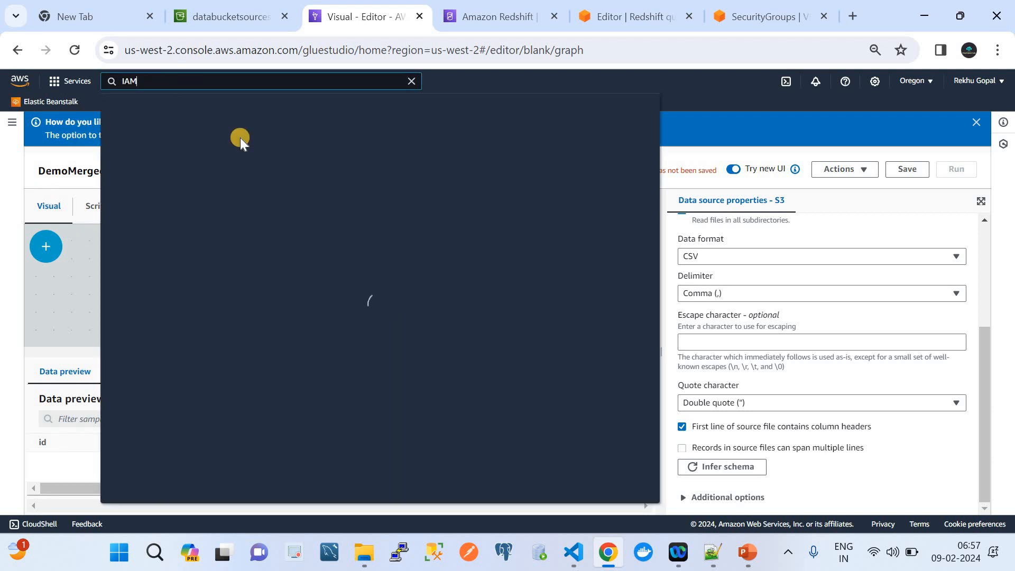
right_click(295, 170)
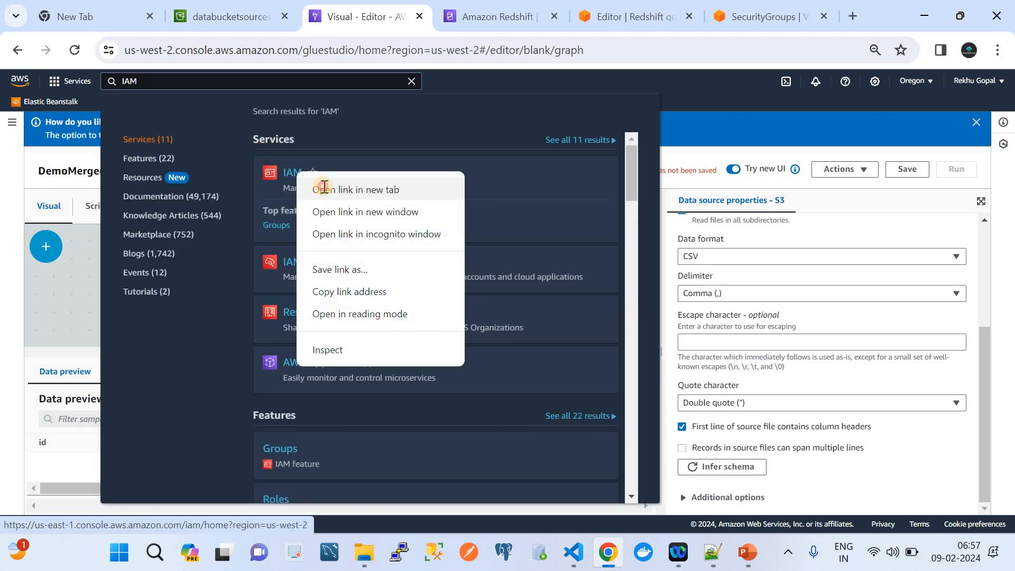
left_click(317, 188)
left_click(437, 8)
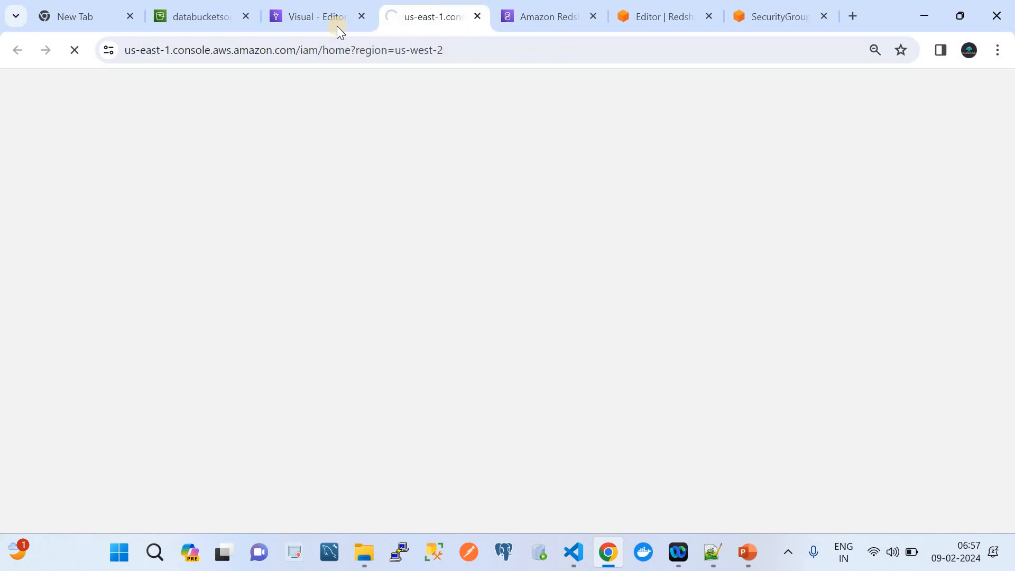
left_click(319, 12)
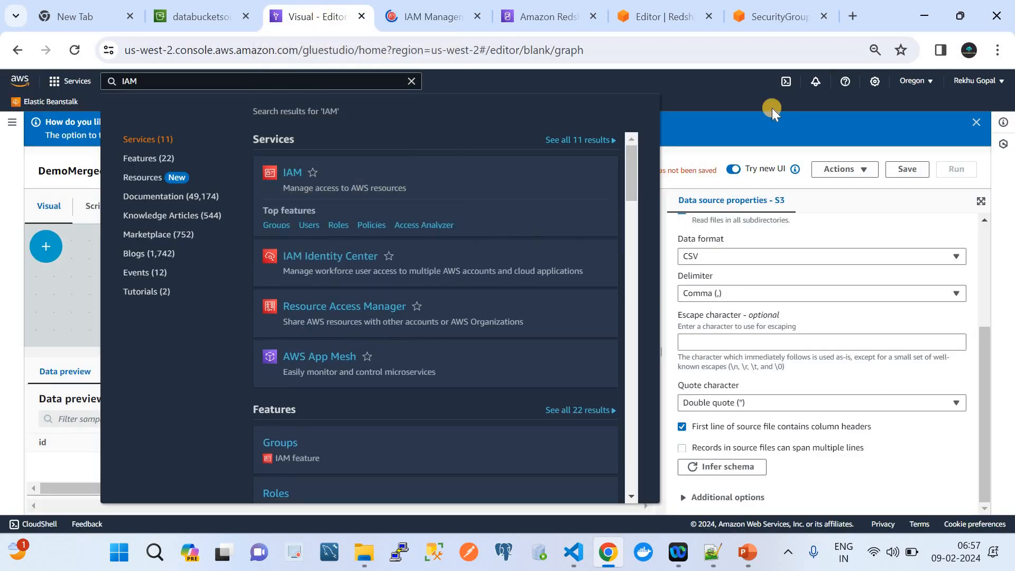
left_click(975, 122)
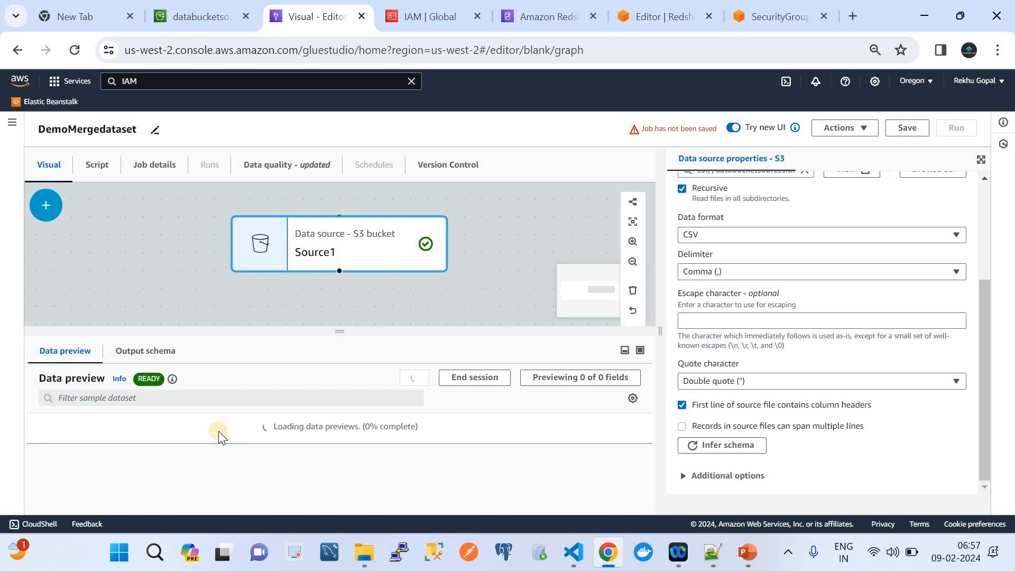
Find the role ETLlambdaAccessRole in the IAM roles list and review its attached permissions policies
left_click(426, 19)
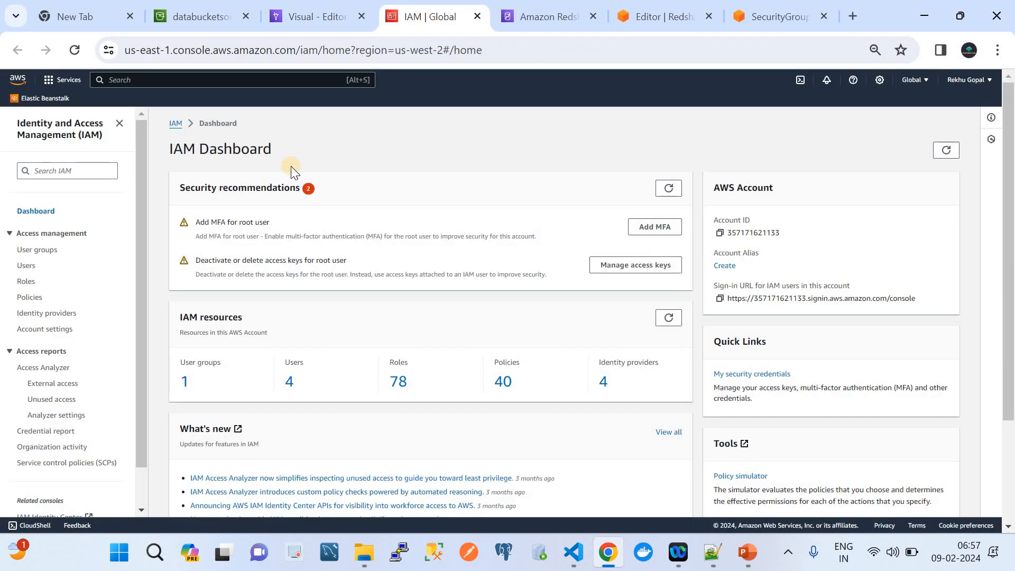
left_click(25, 282)
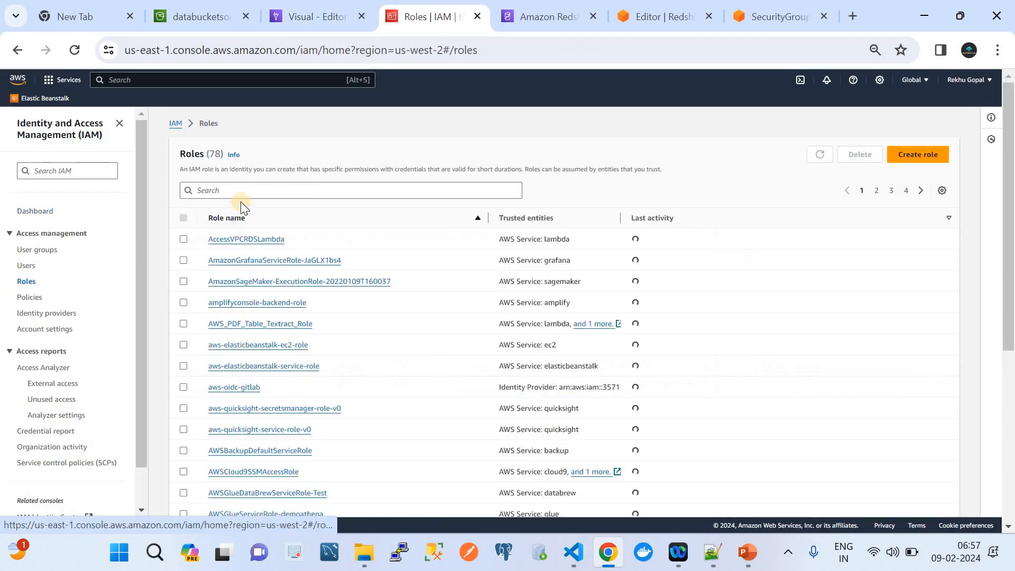
left_click(226, 191)
type("ET")
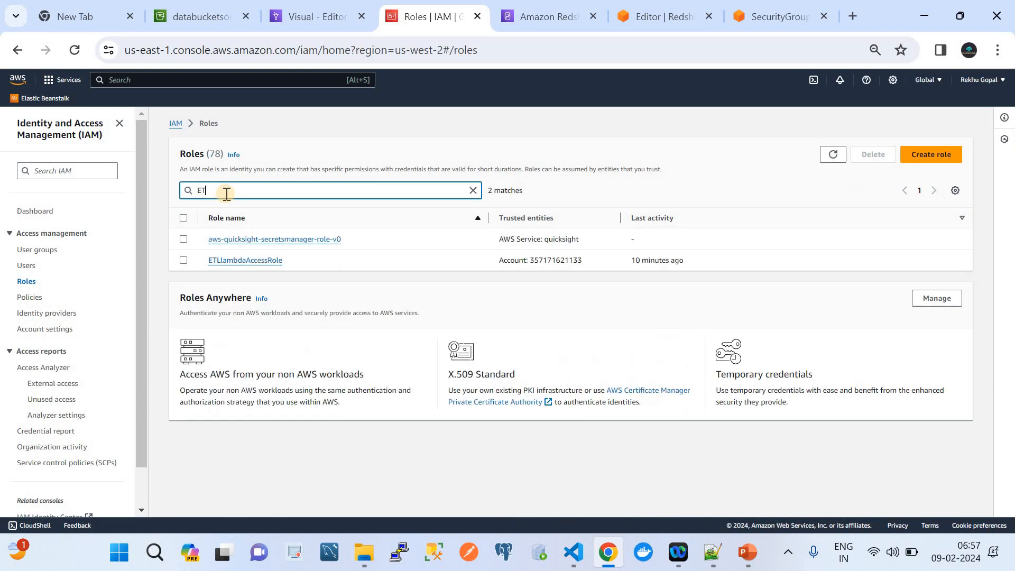
type("L")
left_click(267, 239)
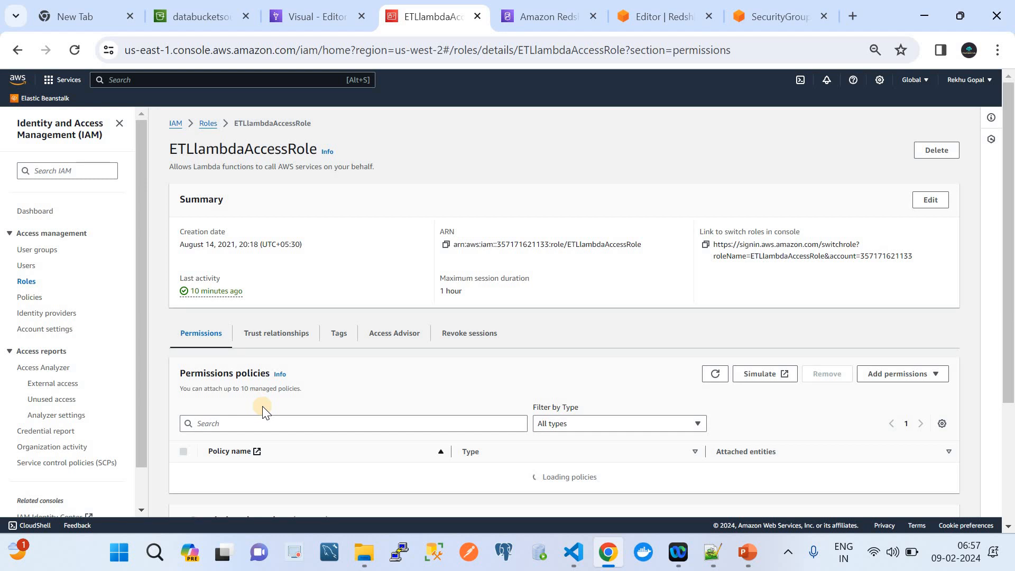
scroll(262, 406, "down", 2)
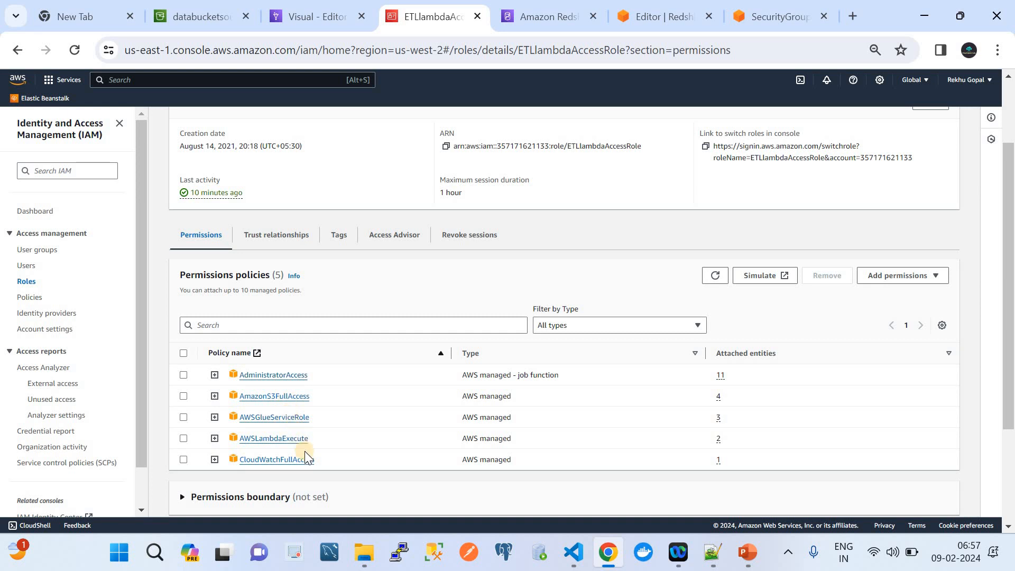
Examine the trust relationships of ETLlambdaAccessRole, checking the redshift.amazonaws.com and glue.amazonaws.com service entries
left_click(258, 236)
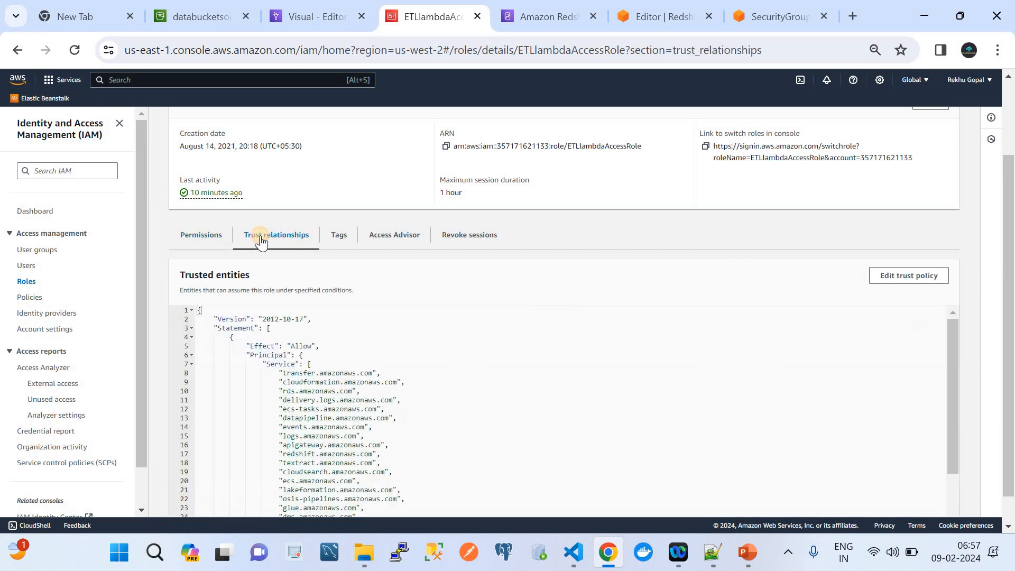
scroll(431, 420, "down", 2)
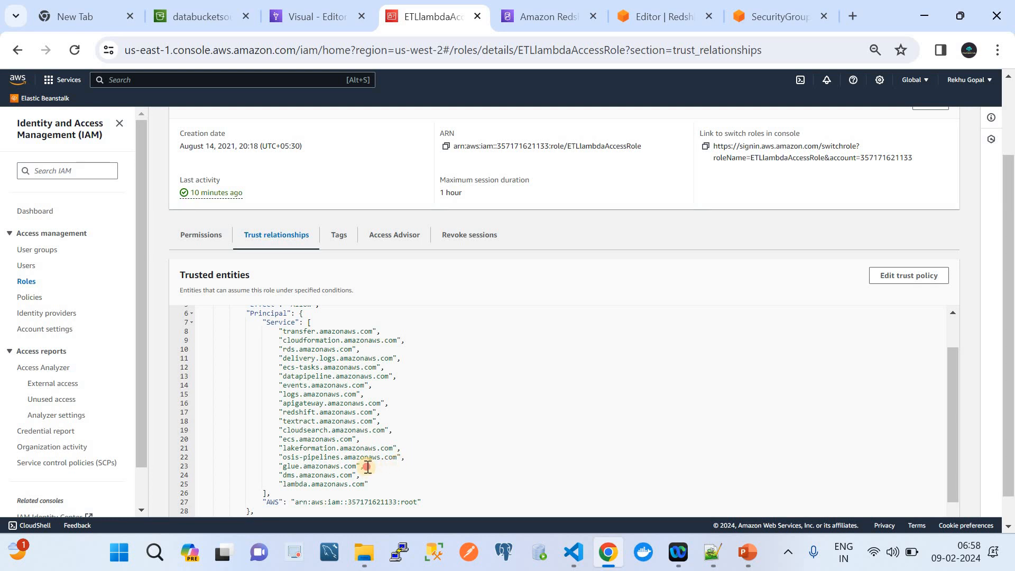
left_click_drag(364, 465, 271, 465)
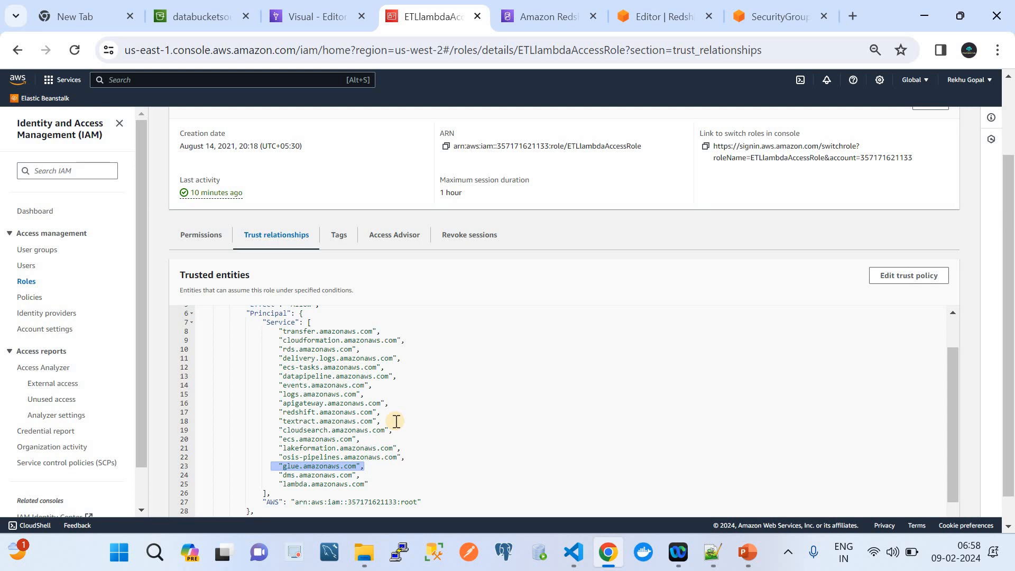
left_click_drag(381, 412, 275, 414)
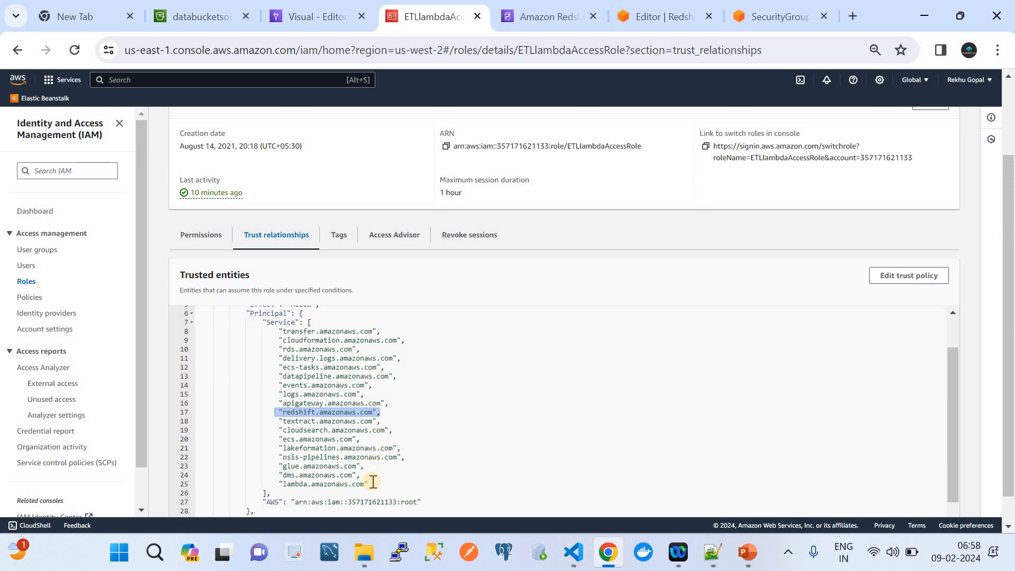
left_click(288, 466)
left_click_drag(363, 475, 287, 466)
scroll(287, 465, "up", 2)
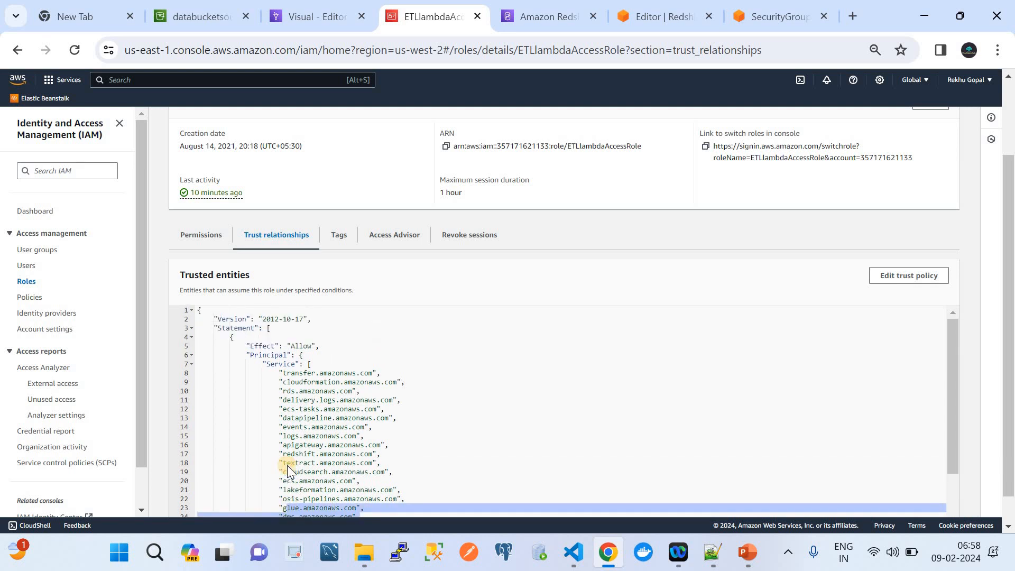
scroll(287, 465, "down", 2)
scroll(287, 465, "up", 5)
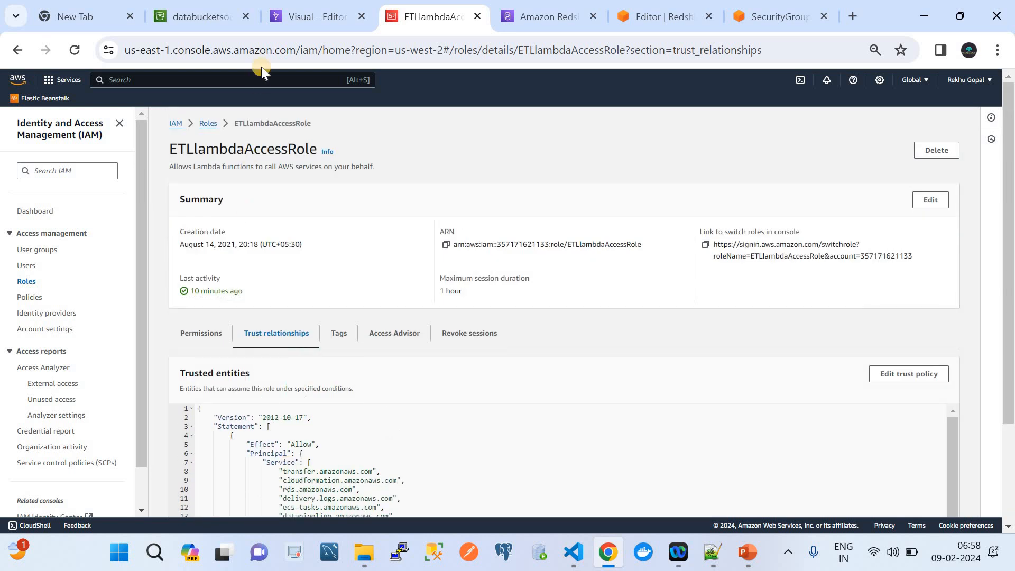
Return to the Glue job editor and examine Source1's data preview, output schema and S3 URL
left_click(303, 17)
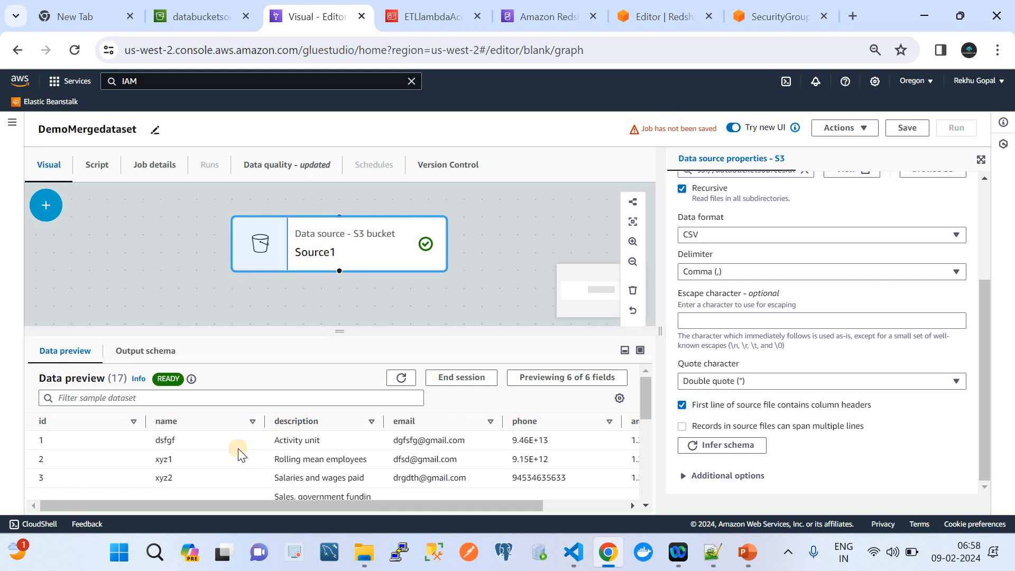
scroll(238, 449, "down", 3)
scroll(238, 452, "up", 3)
left_click(134, 357)
scroll(194, 453, "down", 2)
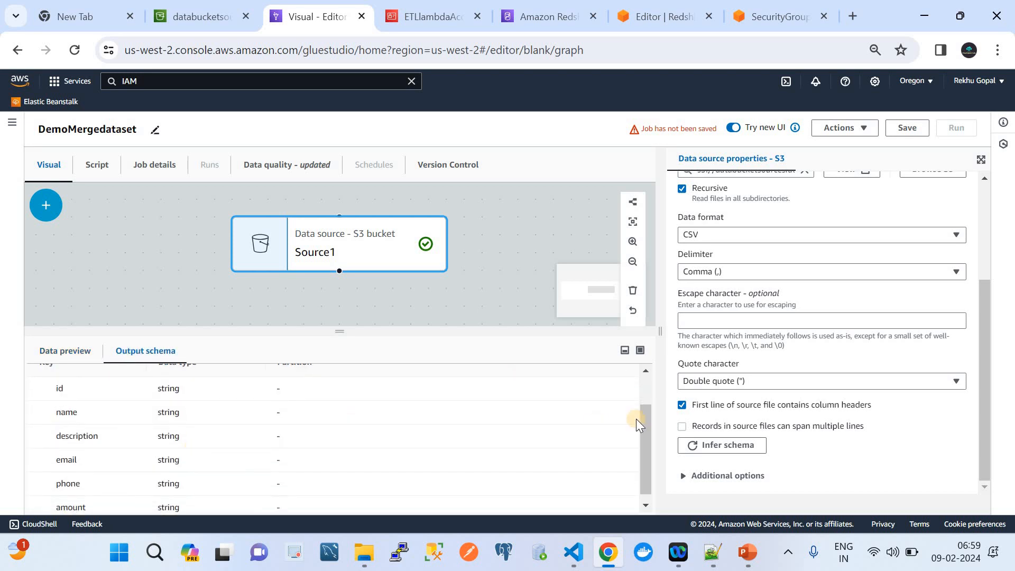
scroll(815, 334, "up", 2)
scroll(816, 333, "up", 1)
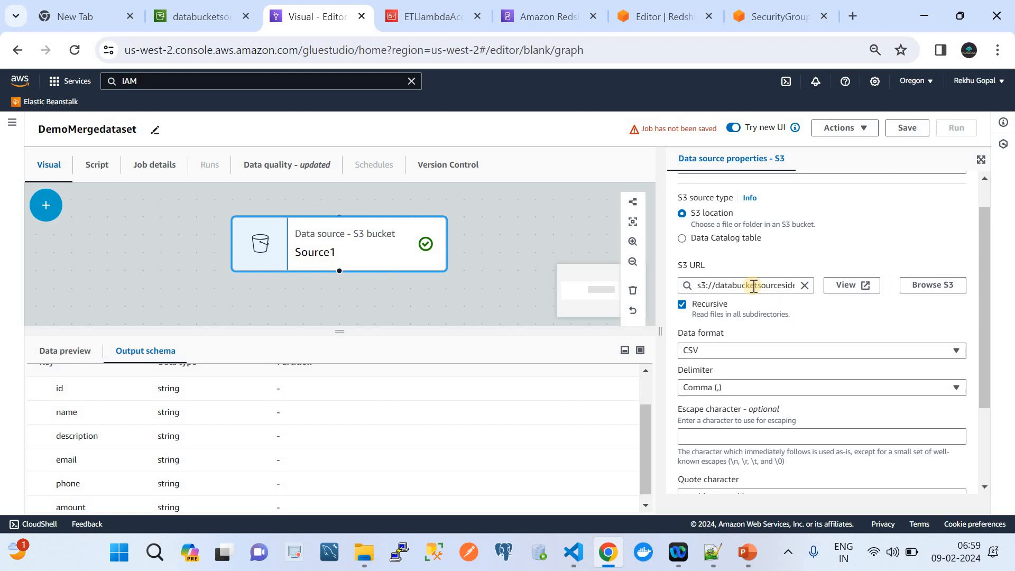
left_click(741, 285)
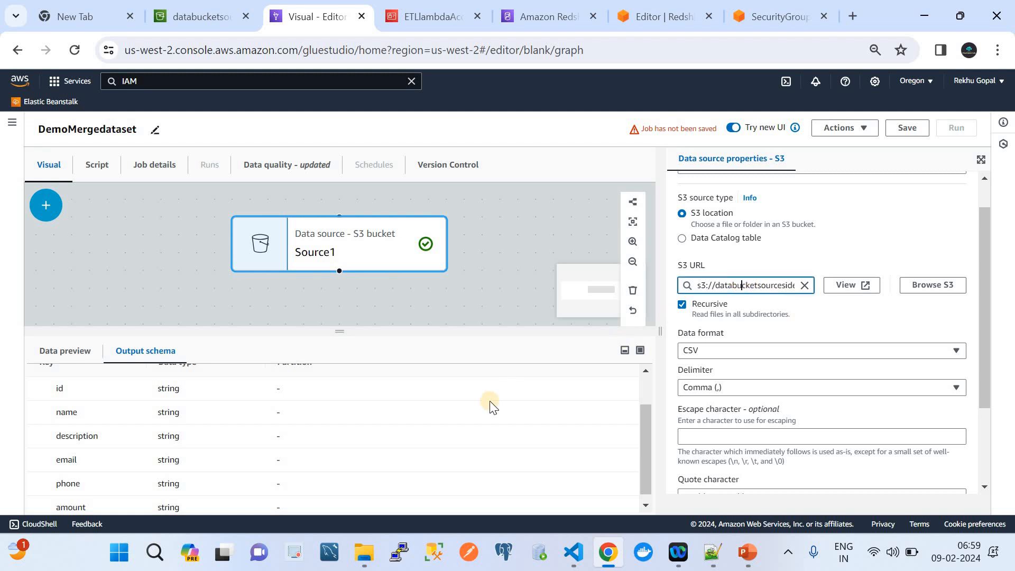
scroll(487, 404, "up", 1)
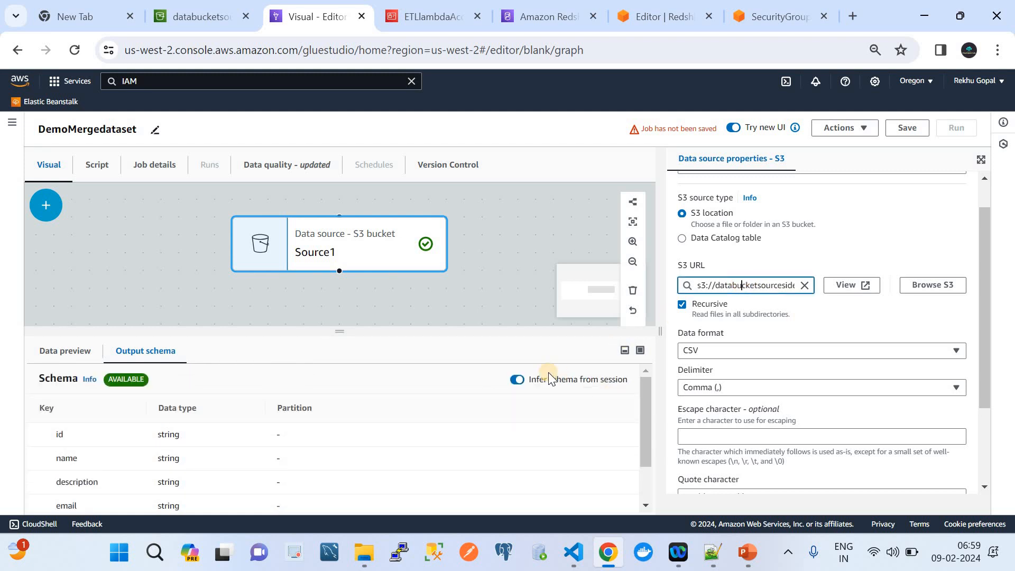
Add a second Amazon S3 source node to the job and name it source2
left_click(59, 214)
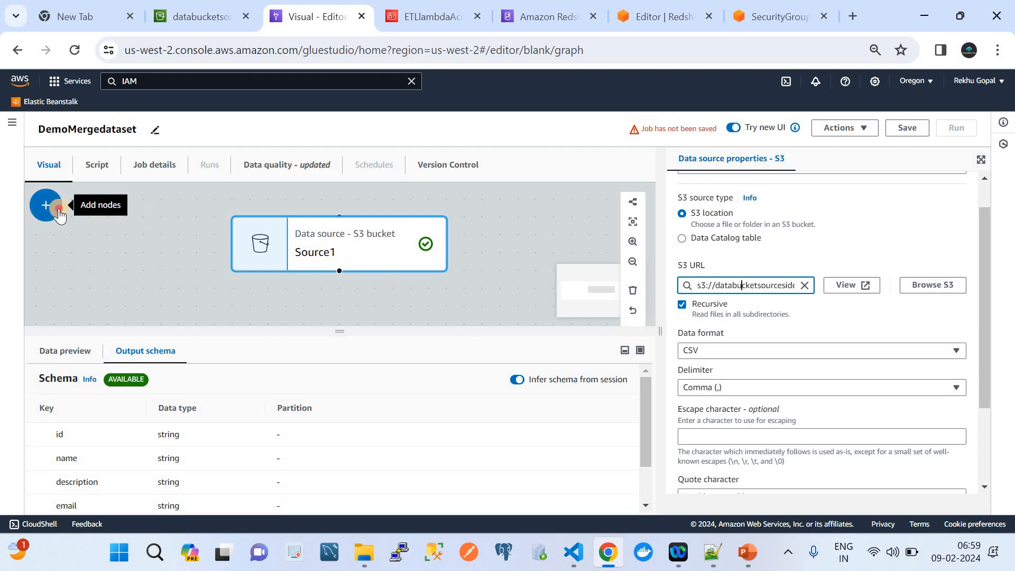
left_click(57, 253)
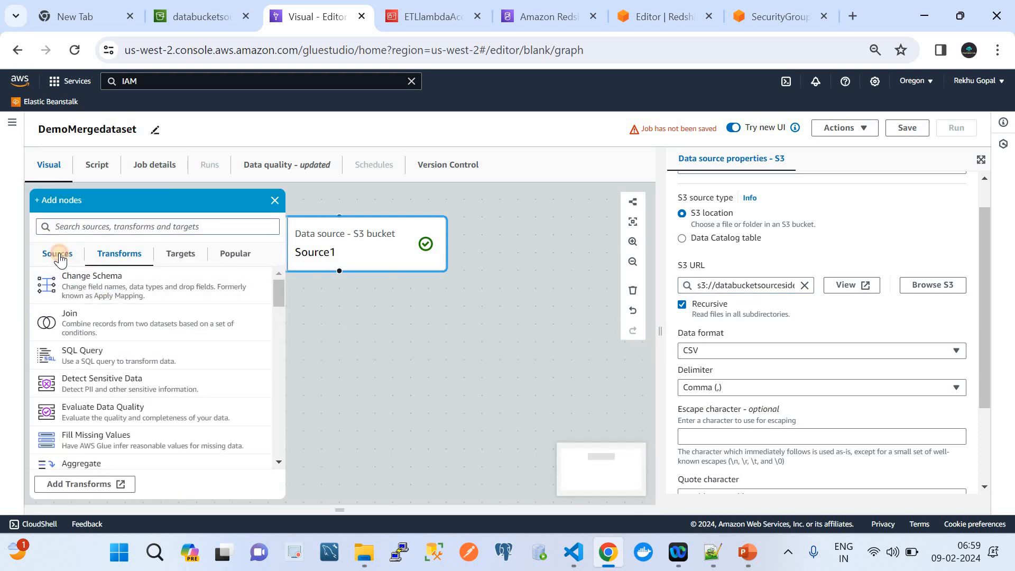
left_click(123, 311)
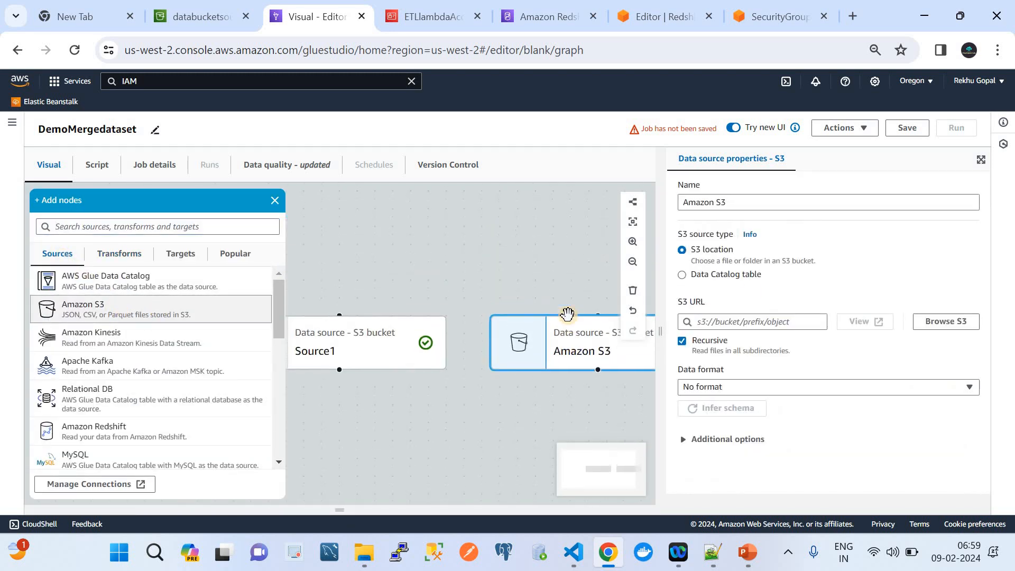
left_click(736, 203)
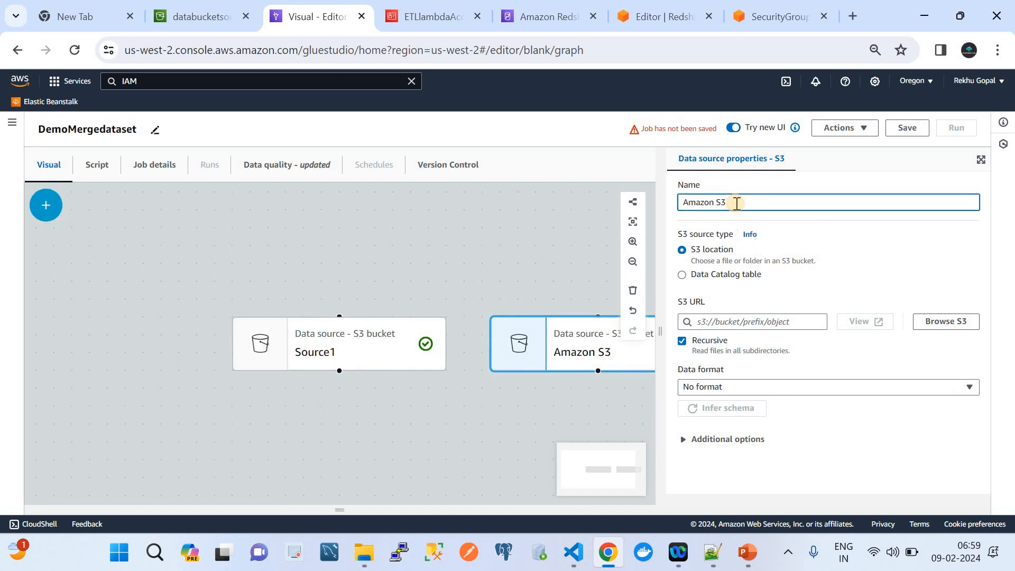
key("BackSpace")
key("BackSpace")
key("BackSpace")
key("BackSpace")
key("BackSpace")
key("BackSpace")
key("BackSpace")
key("BackSpace")
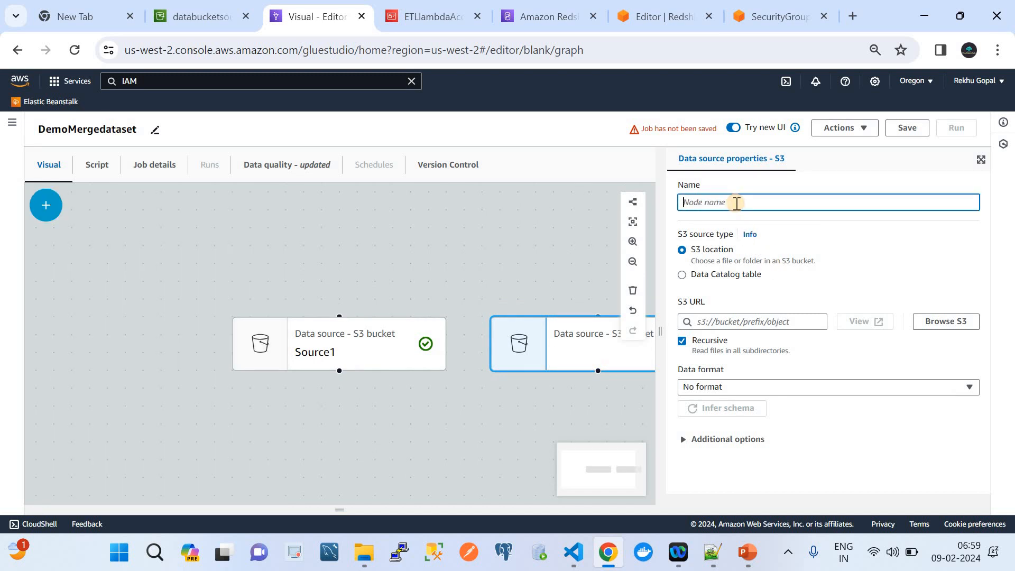
type("Source2")
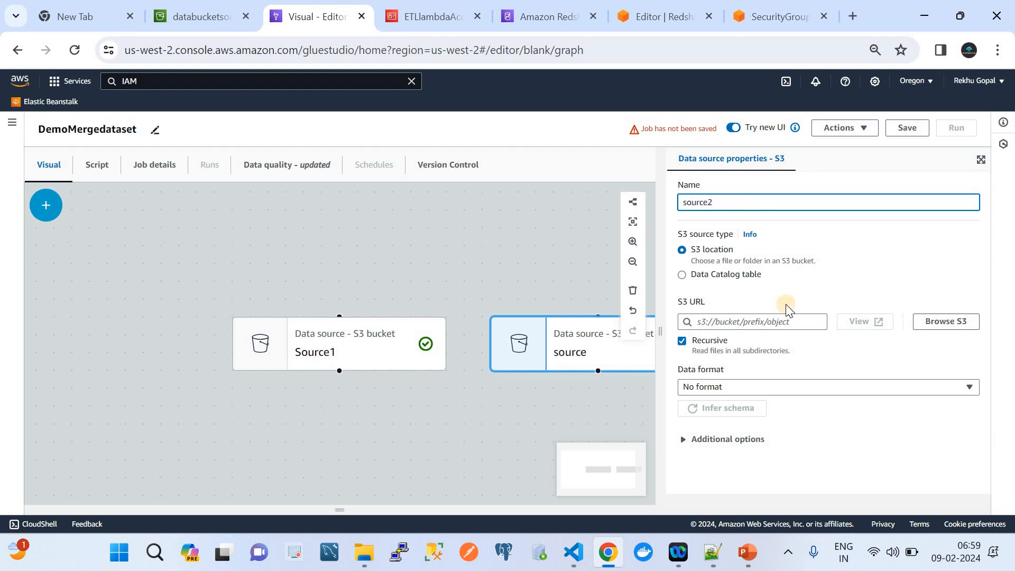
Browse the S3 buckets and choose databucketsourceside2 as the S3 location of source2
left_click(749, 320)
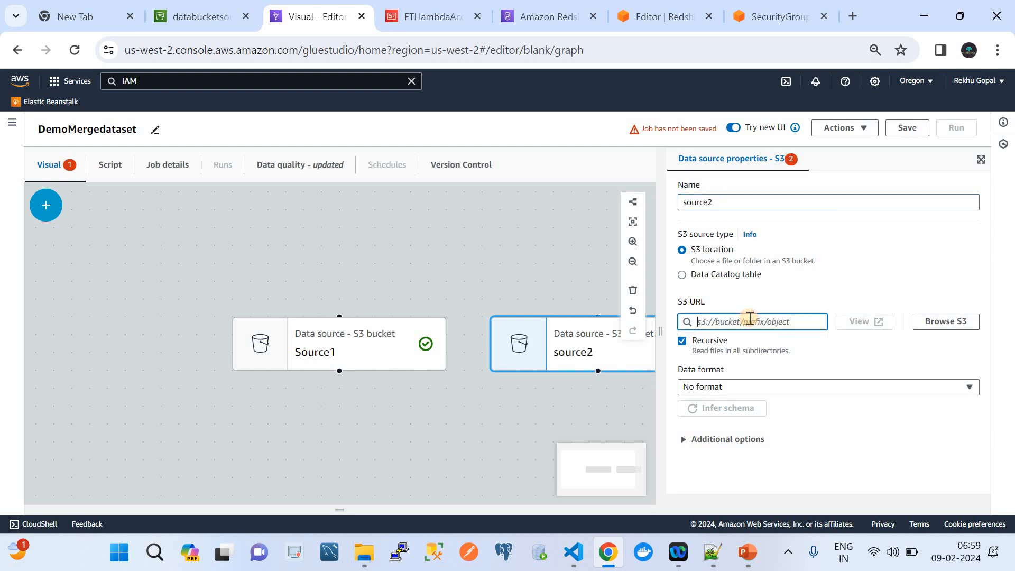
left_click(961, 318)
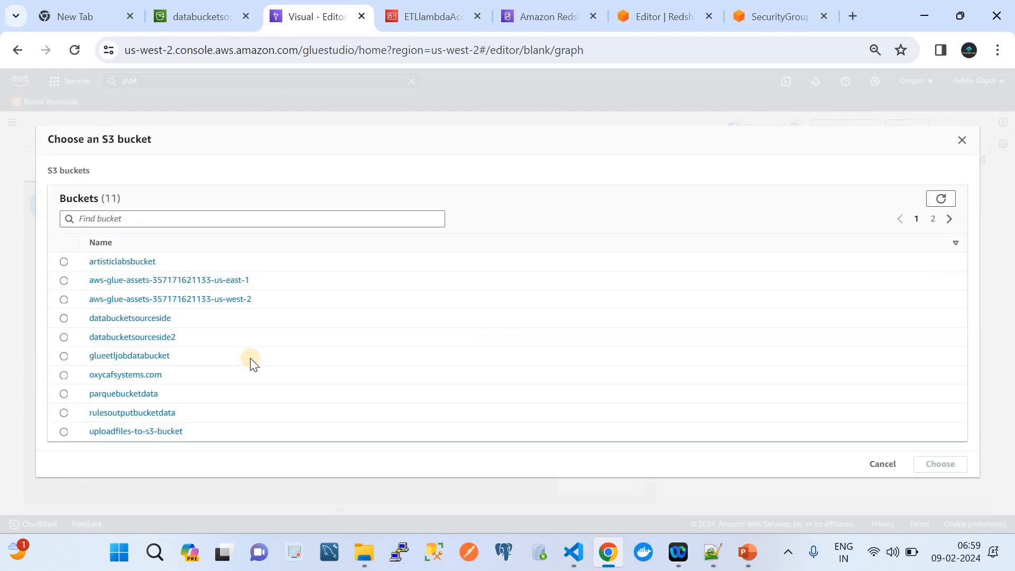
left_click(64, 336)
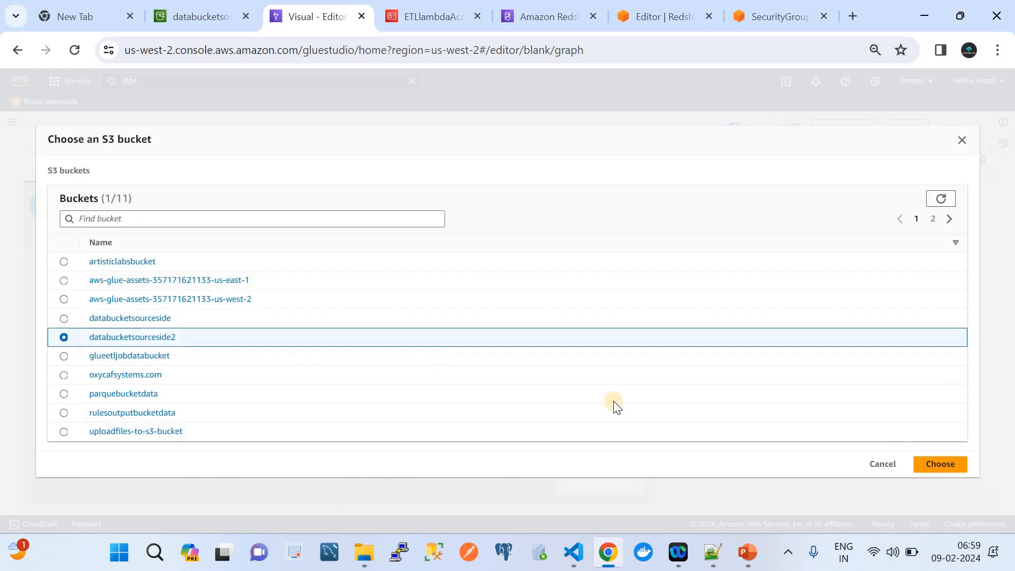
left_click(936, 468)
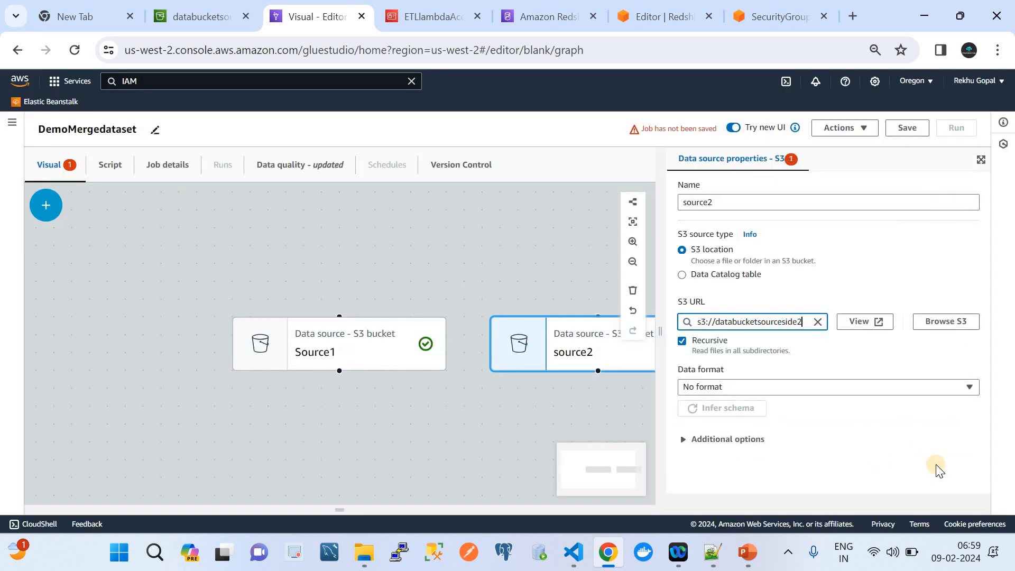
Set the data format of source2 to CSV and check its delimiter, quote character and header options
left_click(761, 386)
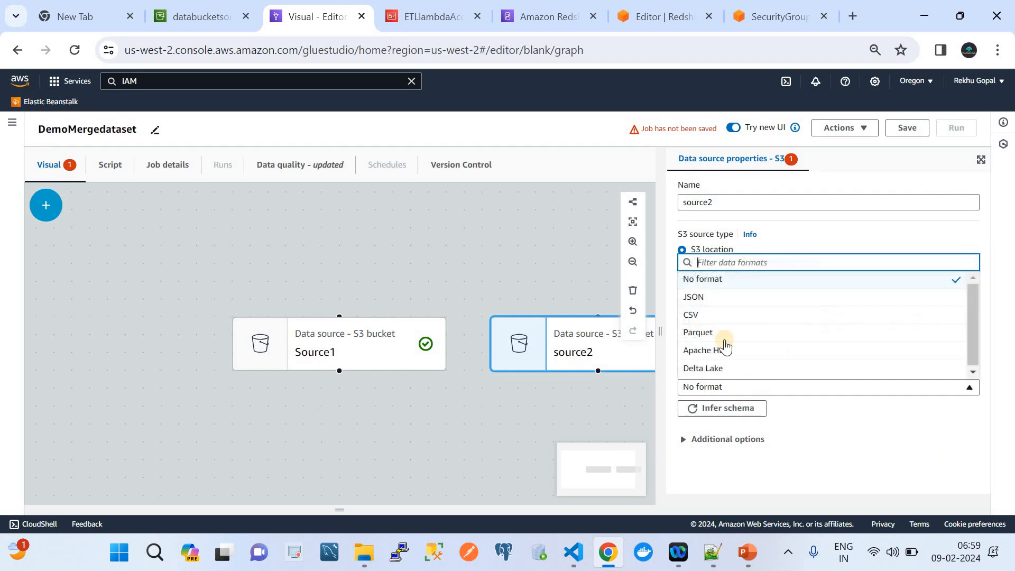
left_click(689, 314)
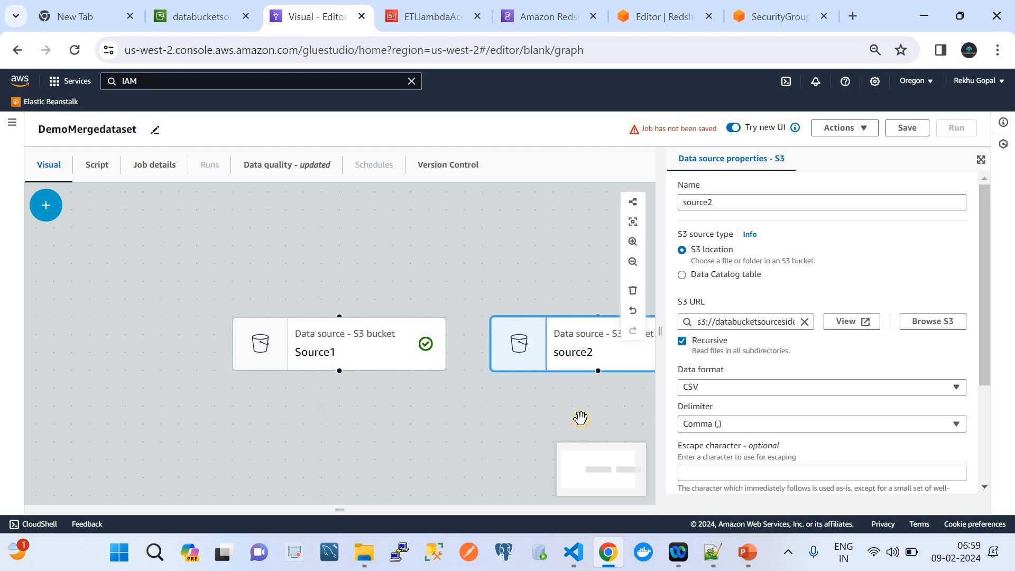
scroll(580, 418, "down", 3)
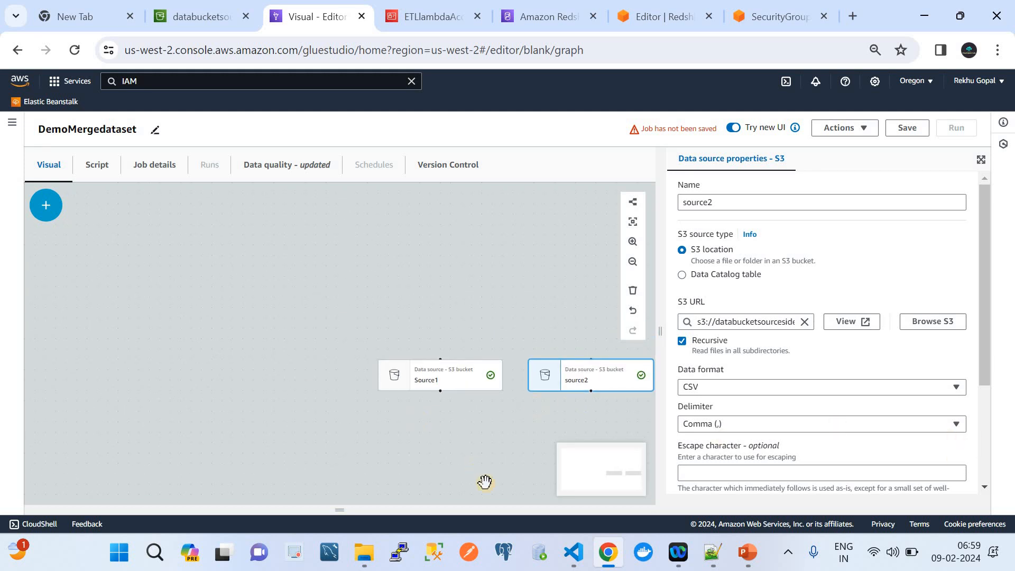
scroll(766, 410, "down", 3)
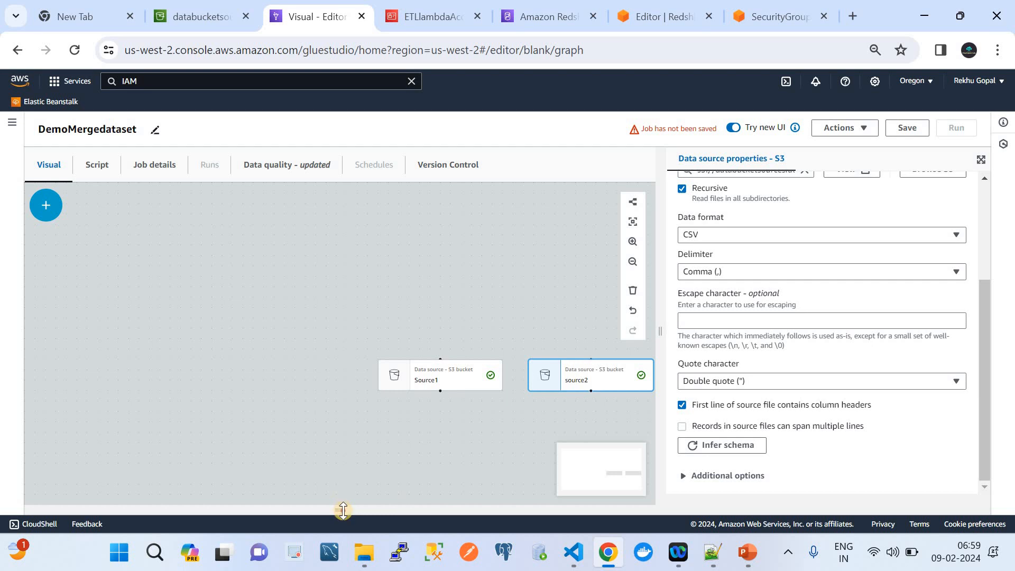
Examine the data previews of source2 and Source1, comparing the columns of both datasets
left_click_drag(343, 509, 299, 338)
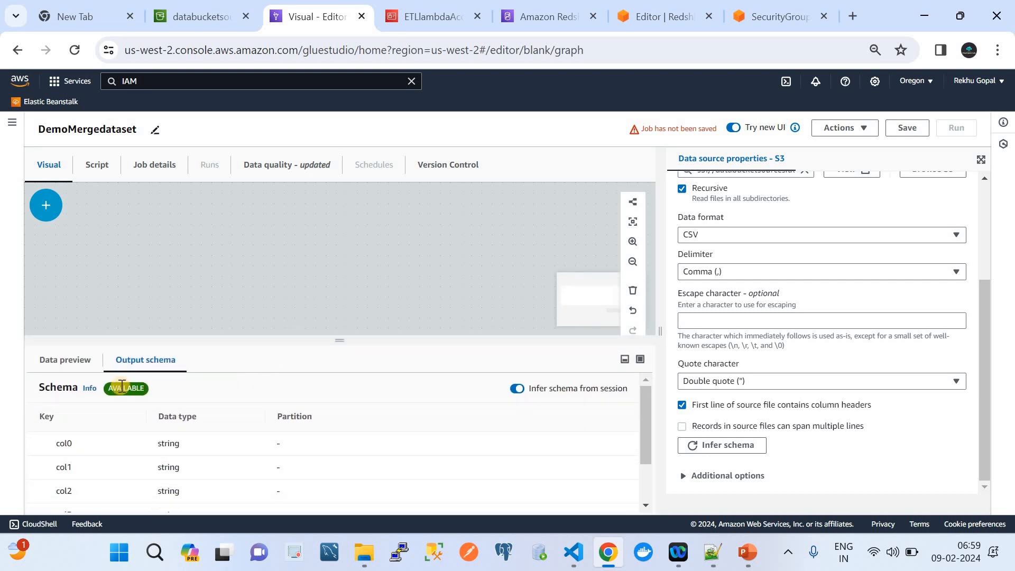
left_click(65, 361)
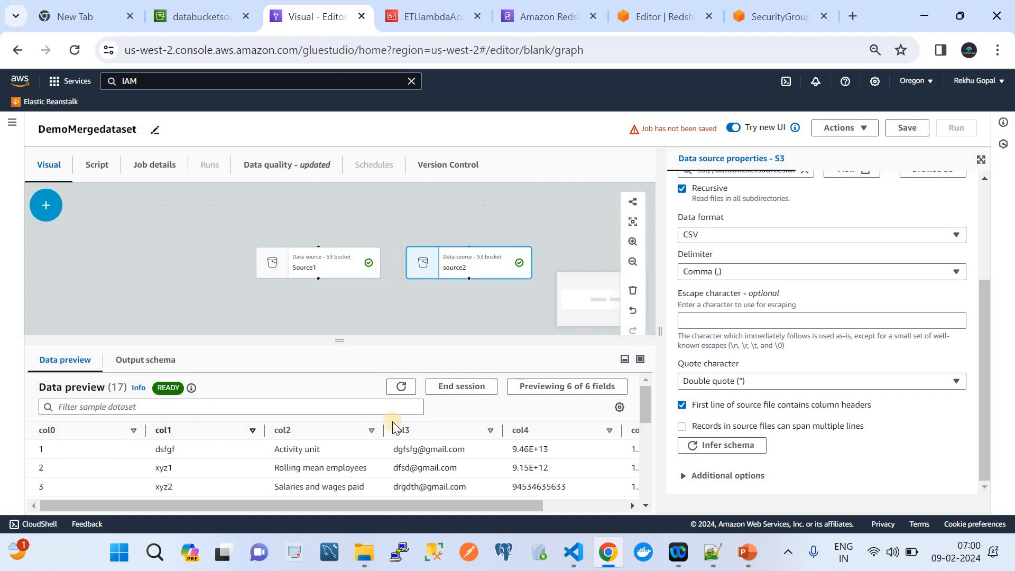
scroll(431, 435, "right", 2)
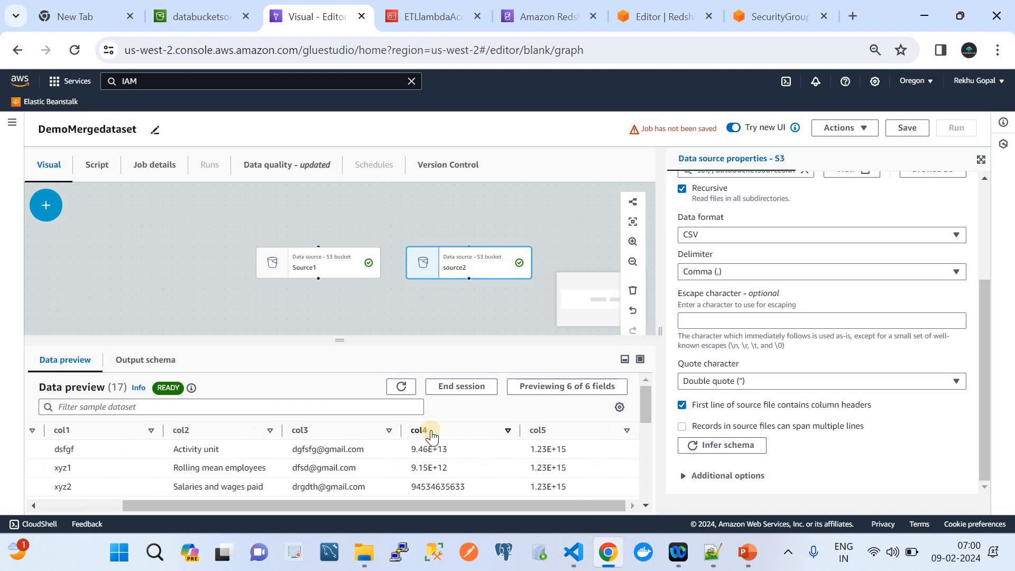
left_click(334, 277)
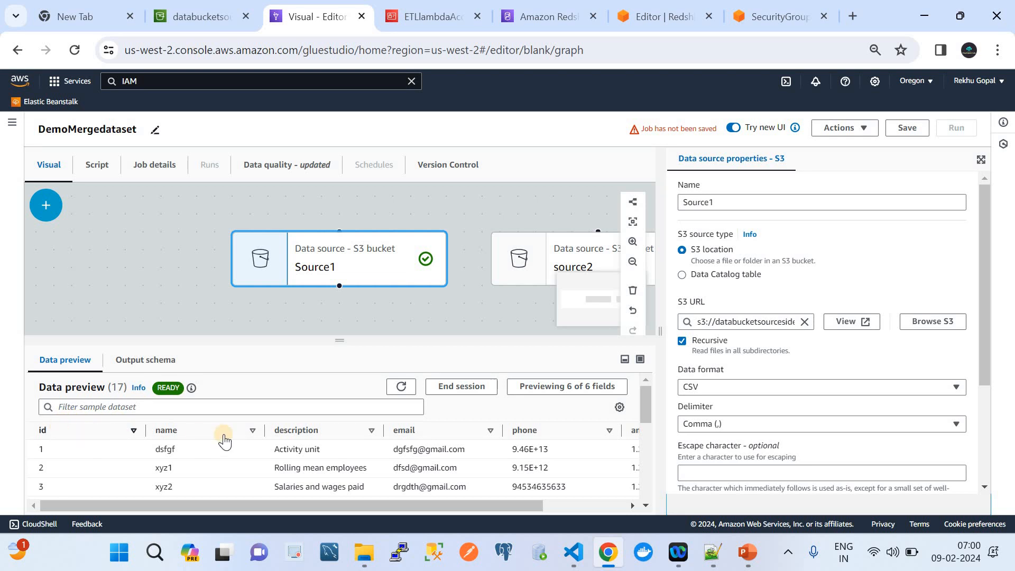
scroll(404, 446, "right", 2)
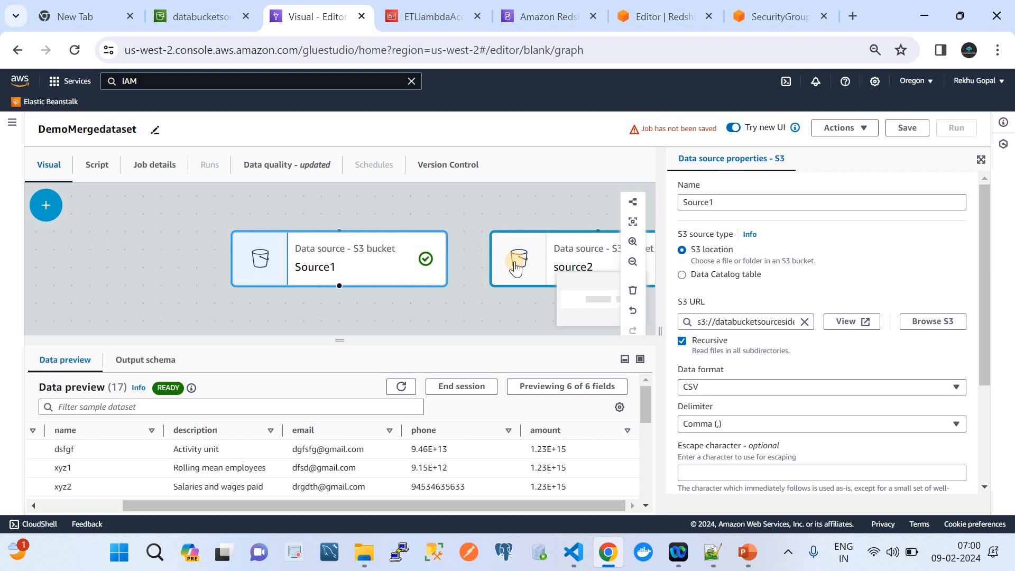
left_click(435, 266)
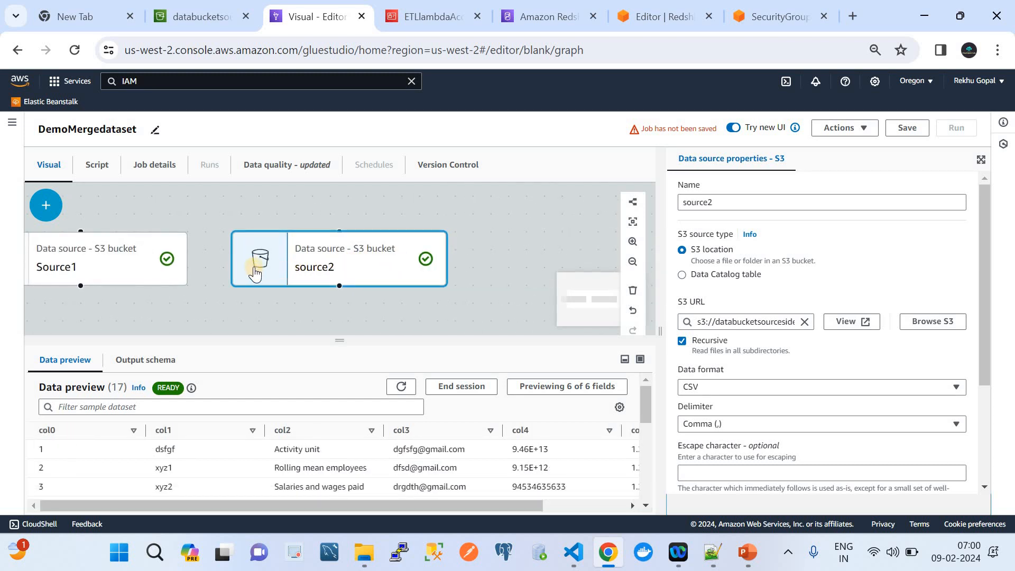
Add a SQL Query transform node to the job with Source1 as its parent
left_click(161, 271)
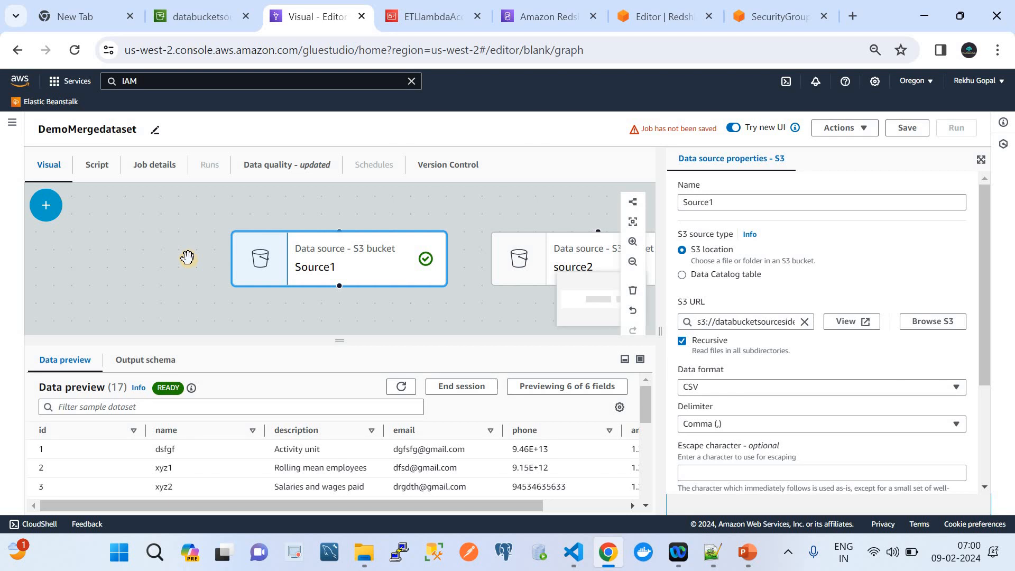
left_click(49, 208)
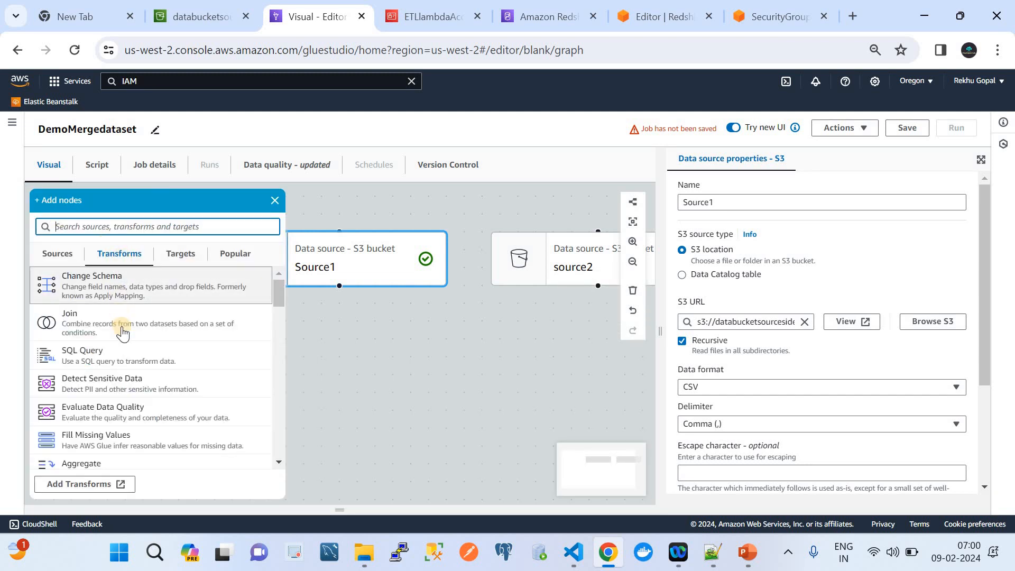
left_click(128, 354)
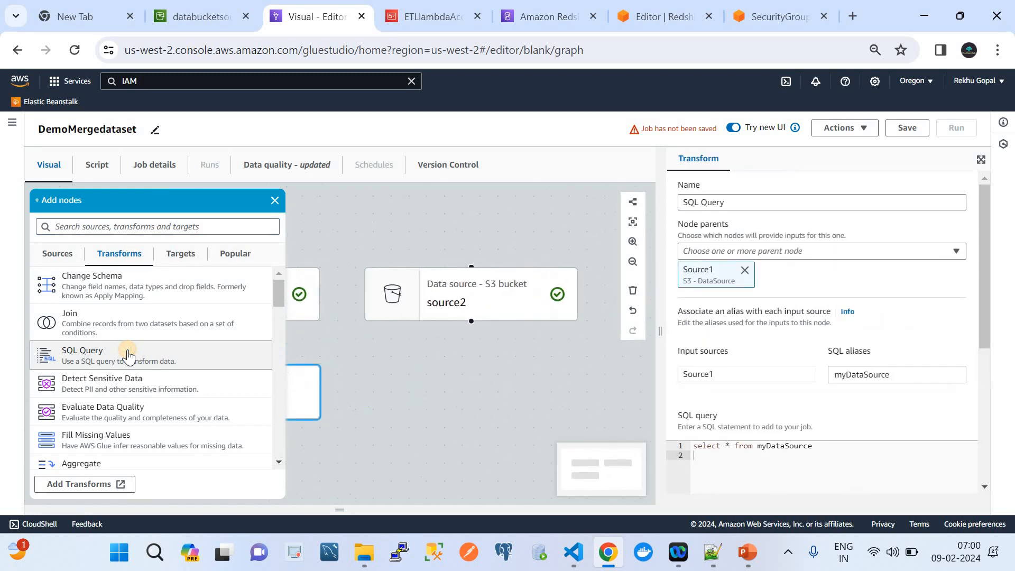
left_click(273, 200)
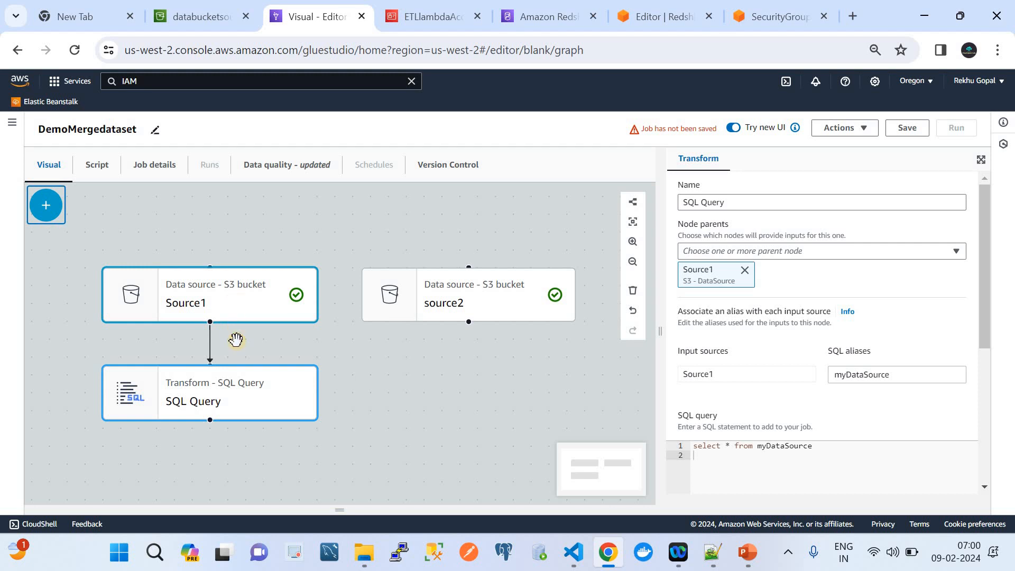
Add source2 as a second parent node of the SQL Query transform
left_click(256, 401)
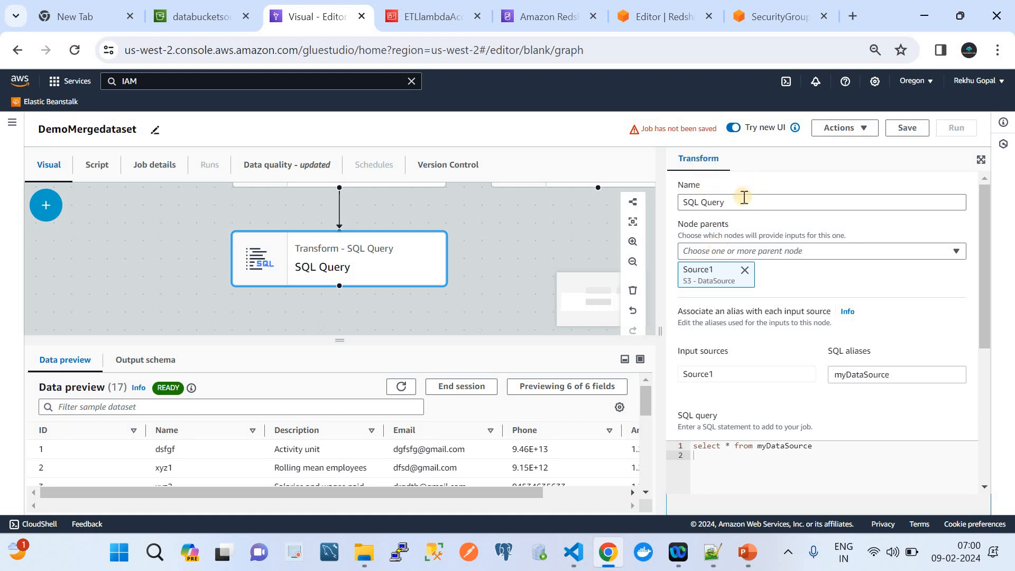
left_click(772, 251)
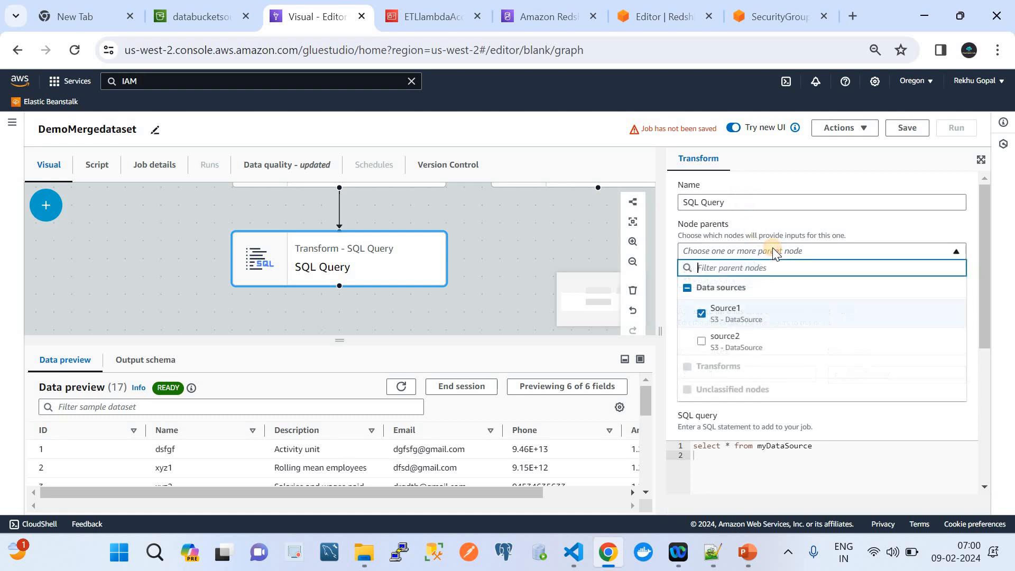
left_click(713, 343)
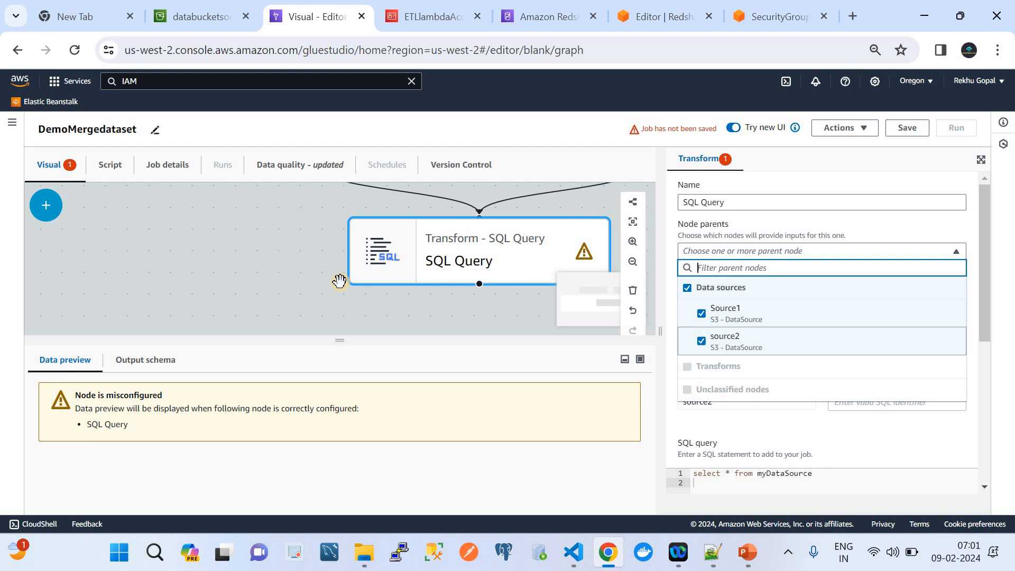
scroll(340, 280, "down", 5)
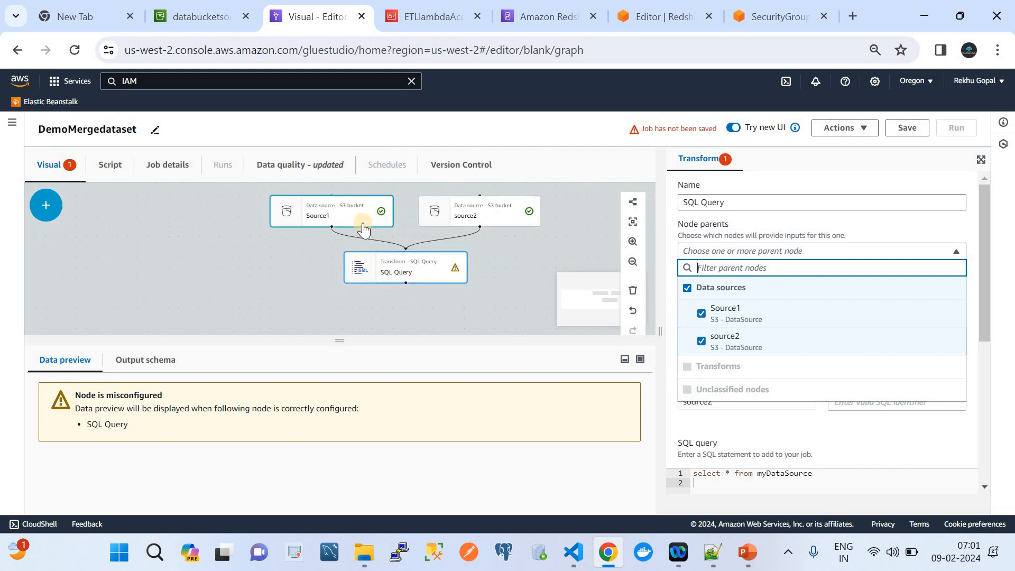
left_click(863, 225)
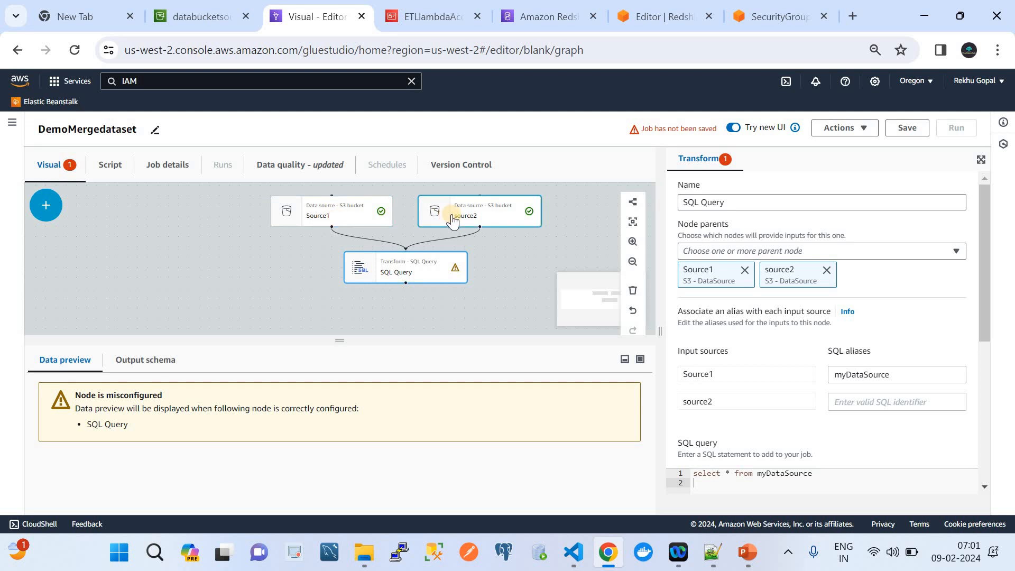
Rename the SQL Query transform node as Mergedataset
left_click(738, 205)
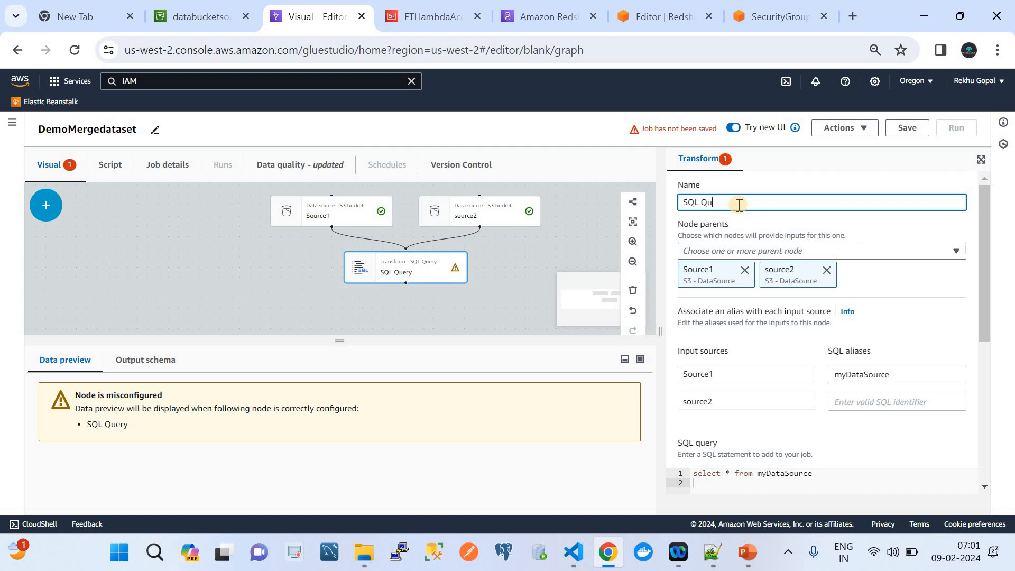
key("BackSpace")
type("Mergedataset")
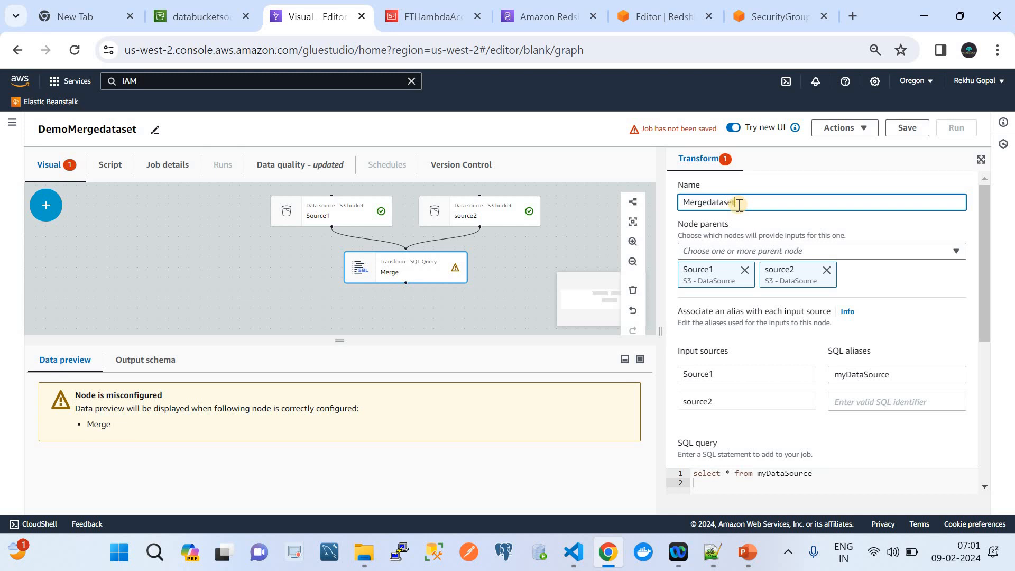
left_click(535, 283)
left_click(537, 378)
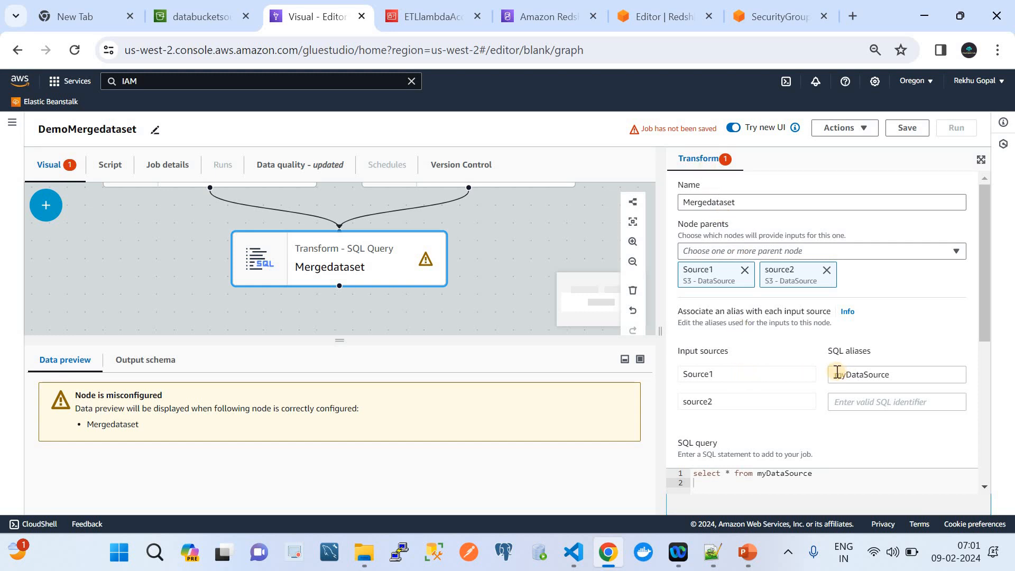
Set the SQL aliases of the Mergedataset inputs to DataSource1 for Source1 and DataSource2 for source2
scroll(759, 385, "down", 1)
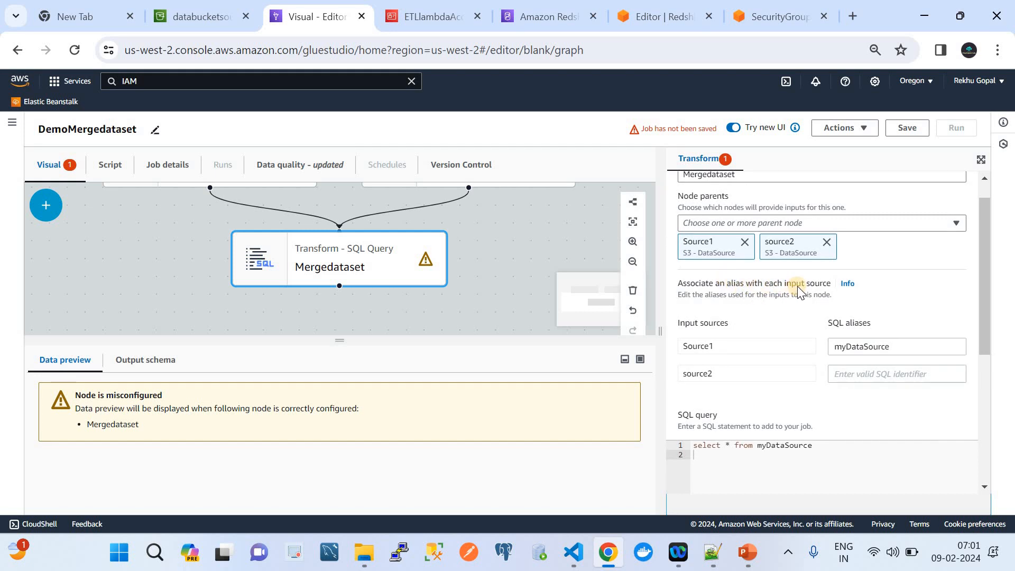
left_click(848, 349)
key("BackSpace")
key("BackSpace")
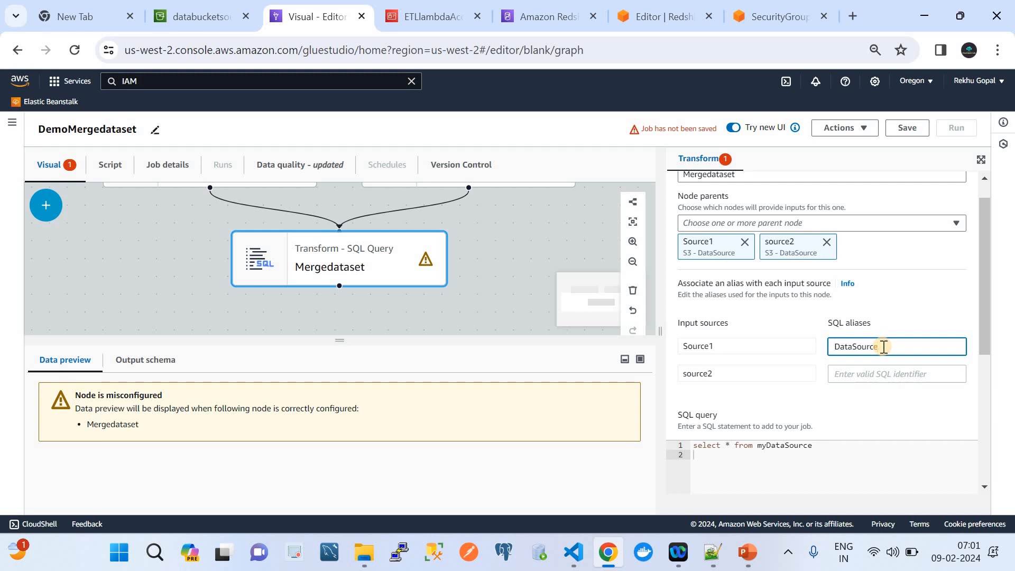
type("1")
double_click(832, 346)
key("ctrl+c")
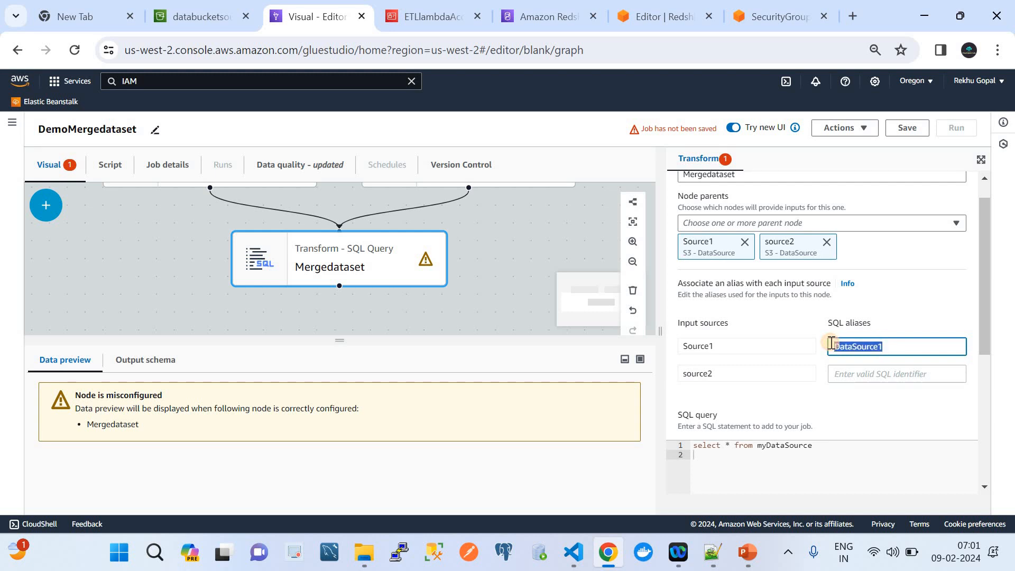
left_click(865, 374)
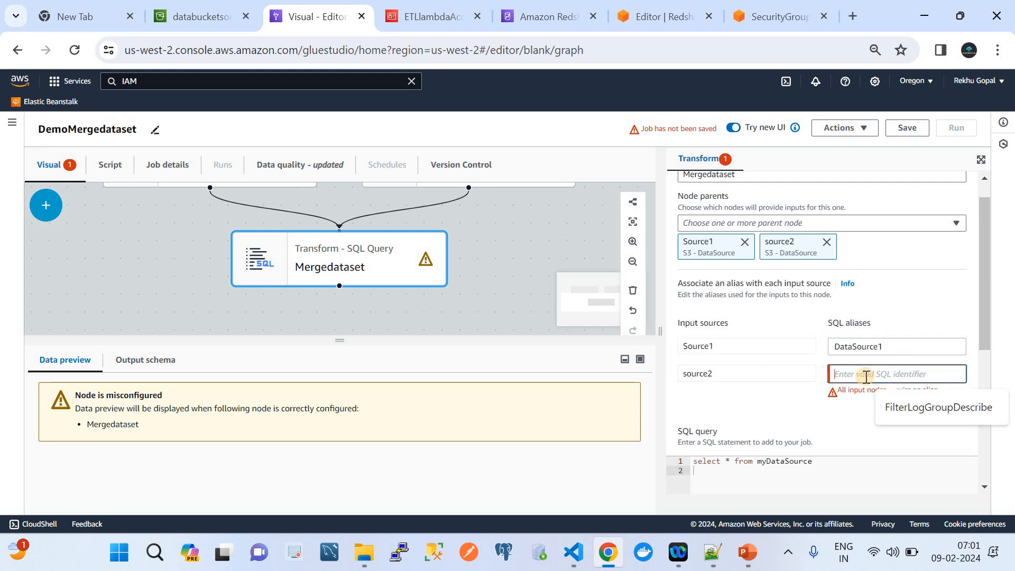
key("ctrl+v")
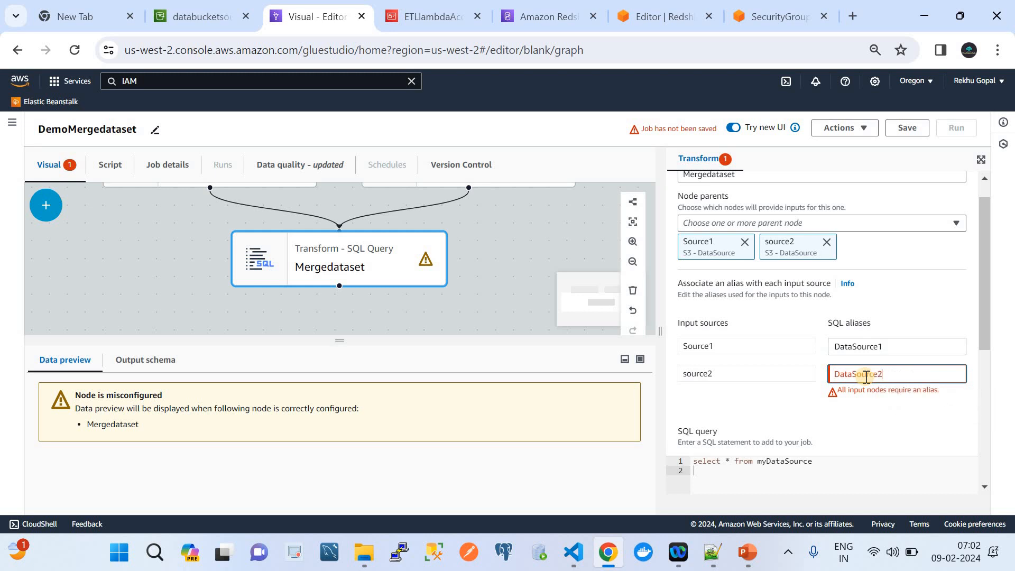
left_click(743, 397)
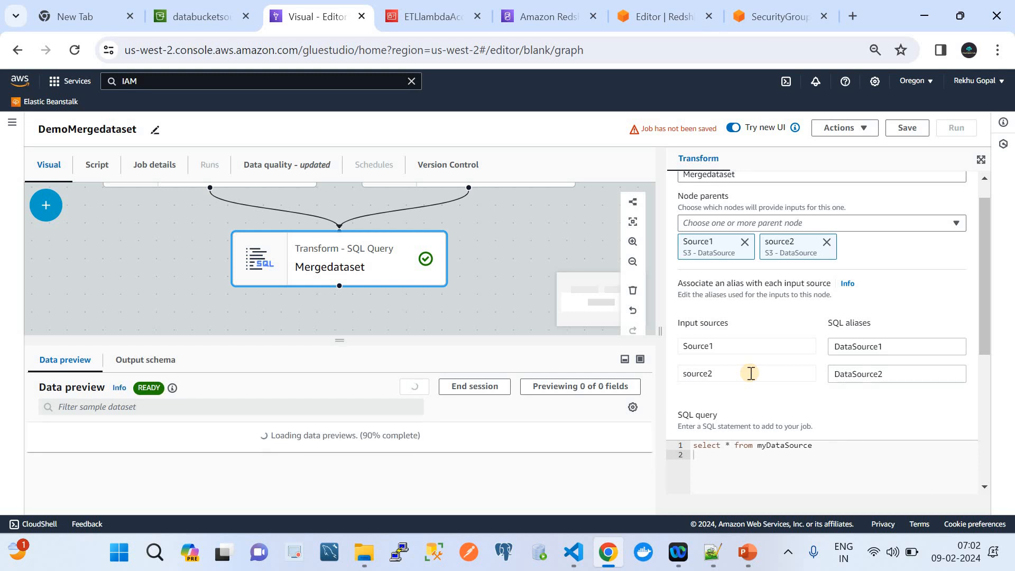
Change the table in the Mergedataset SQL query so it reads select * from DataSource1
scroll(750, 373, "down", 2)
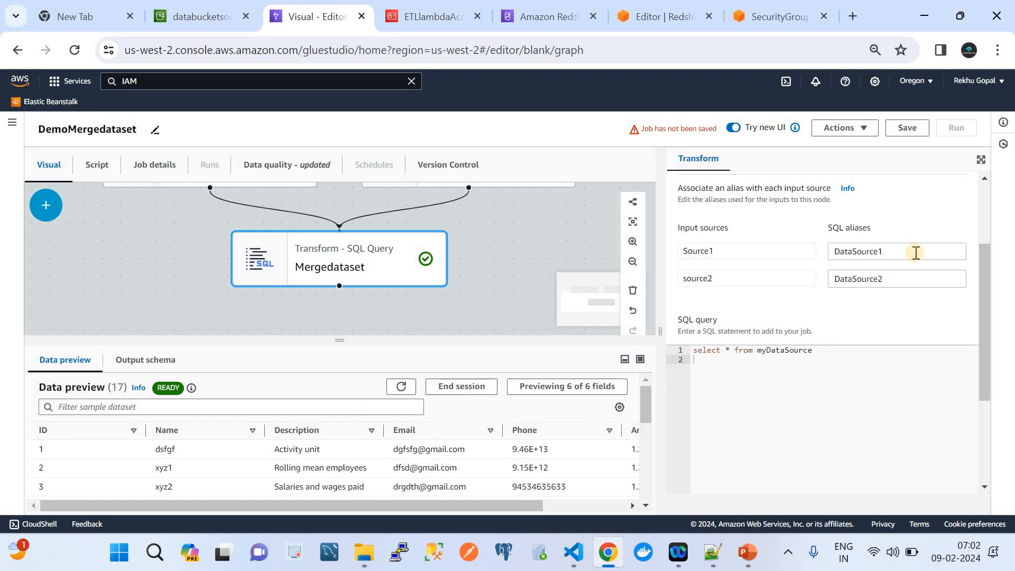
left_click(889, 251)
double_click(890, 251)
key("ctrl+c")
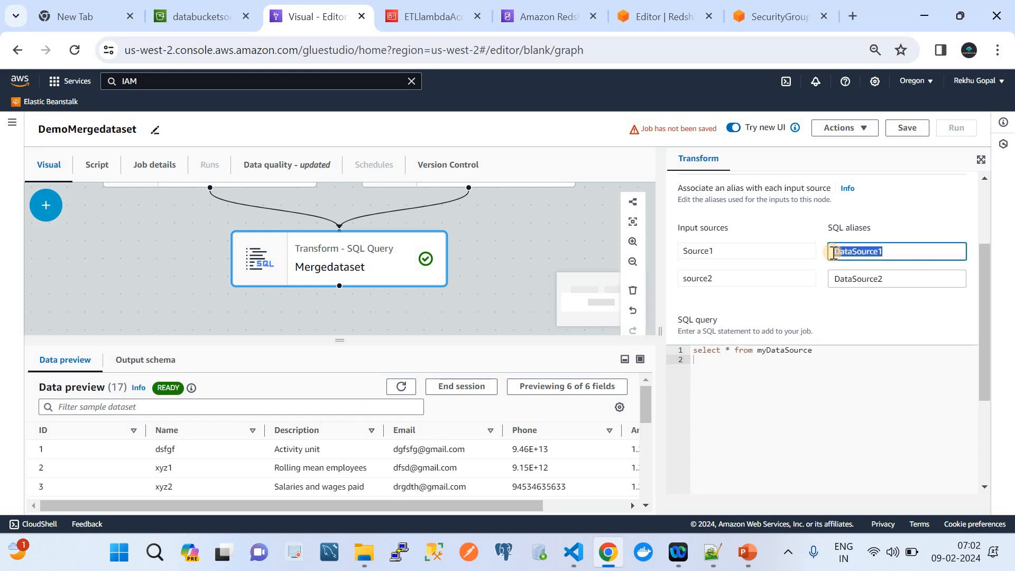
double_click(781, 351)
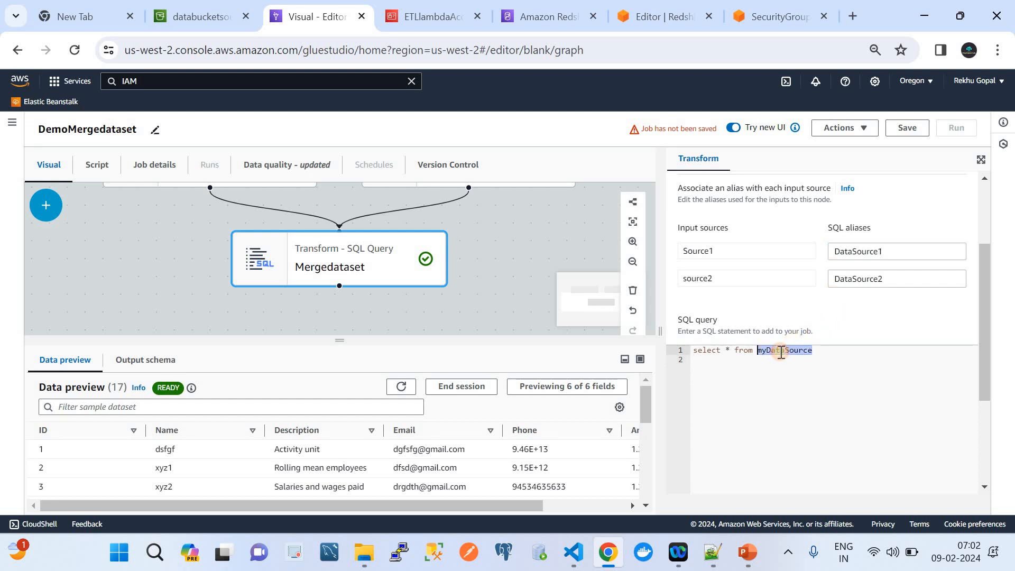
key("ctrl+v")
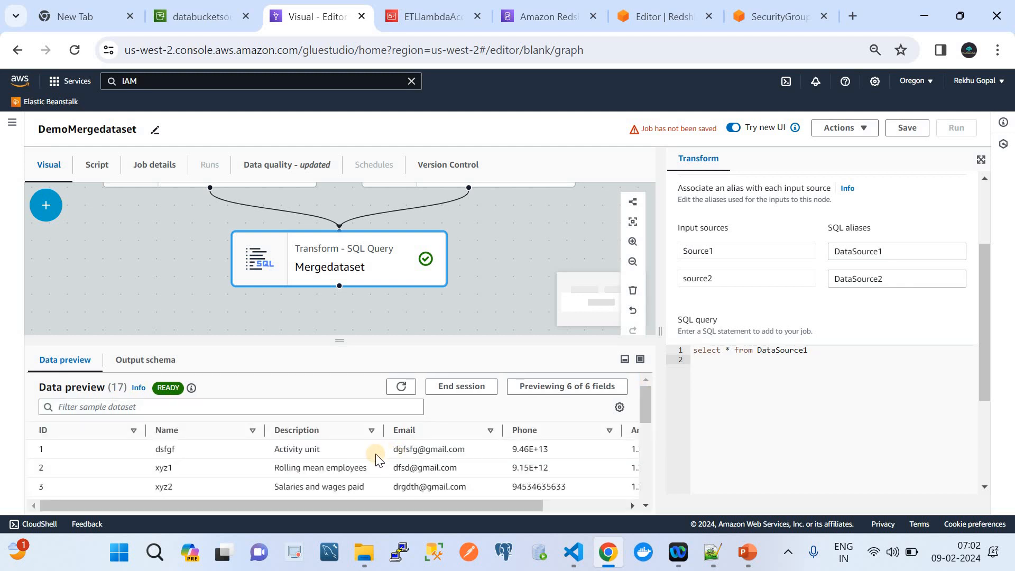
Review the data preview for DataSource1 and change the SQL query to select * from DataSource2
scroll(283, 294, "up", 2)
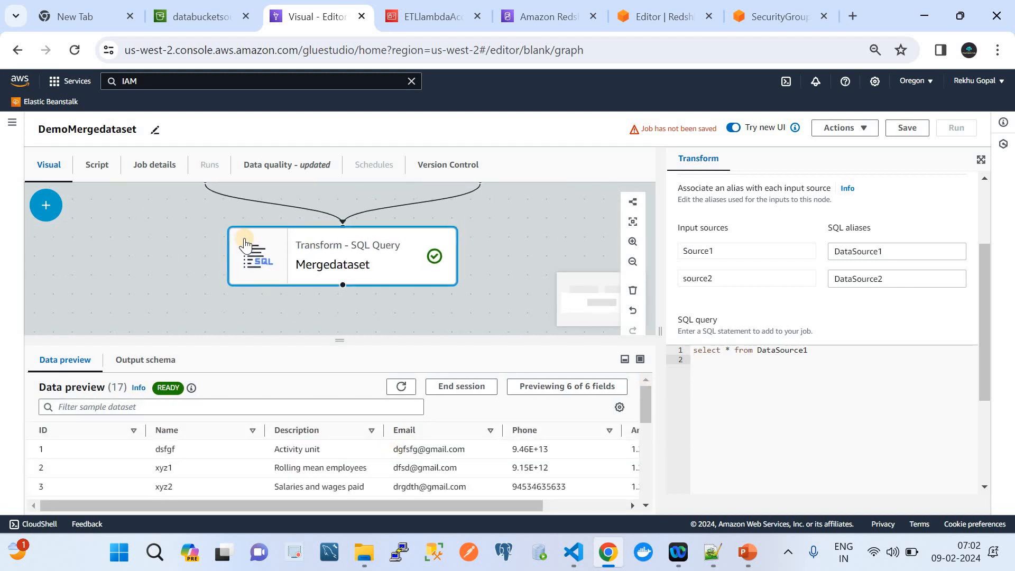
left_click_drag(205, 214, 208, 254)
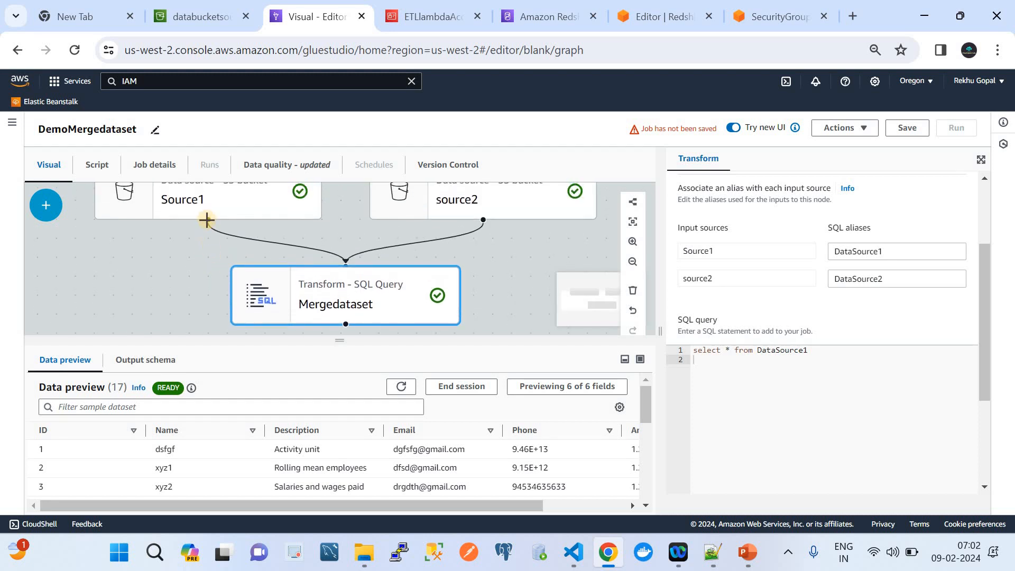
left_click_drag(356, 237, 357, 260)
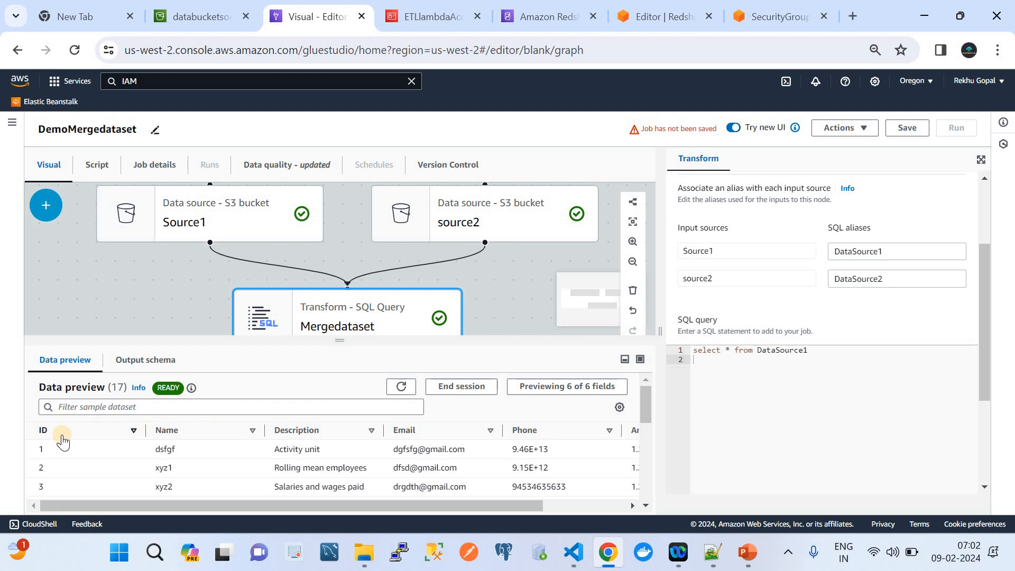
left_click(824, 350)
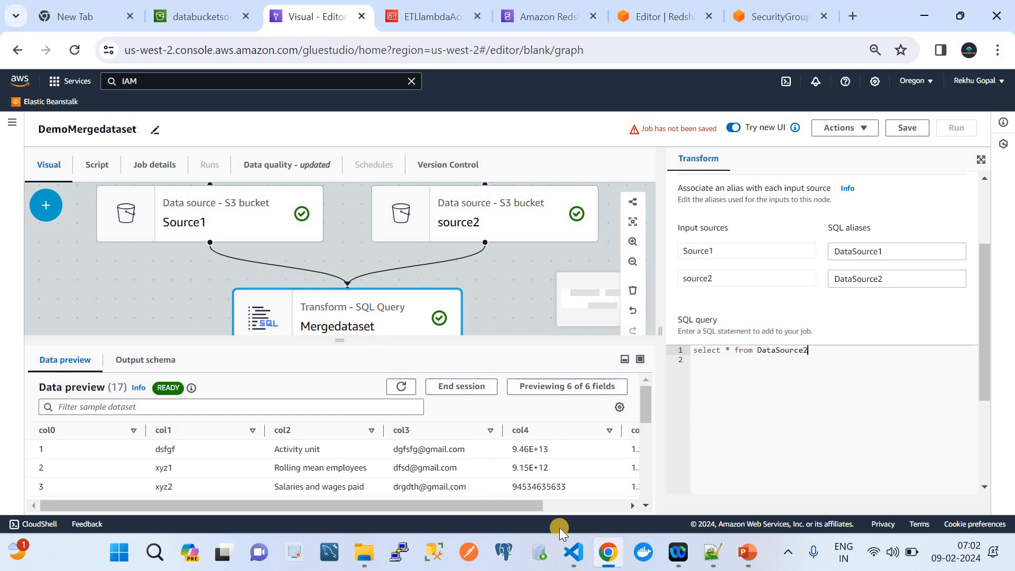
Switch to VS Code and copy the DataSource2 LEFT JOIN DataSource1 query from SQLCommands.sql
left_click(574, 552)
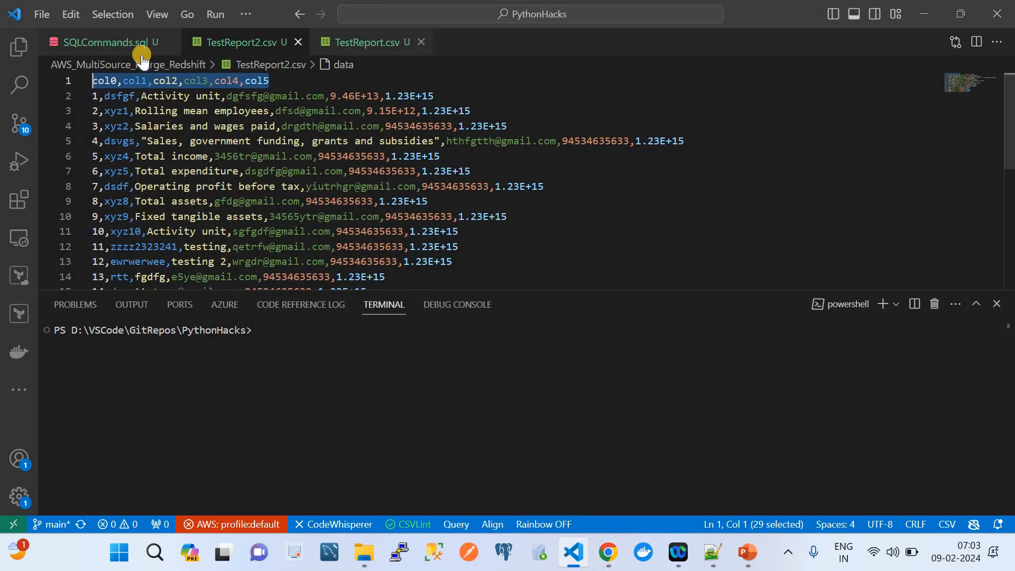
left_click(125, 43)
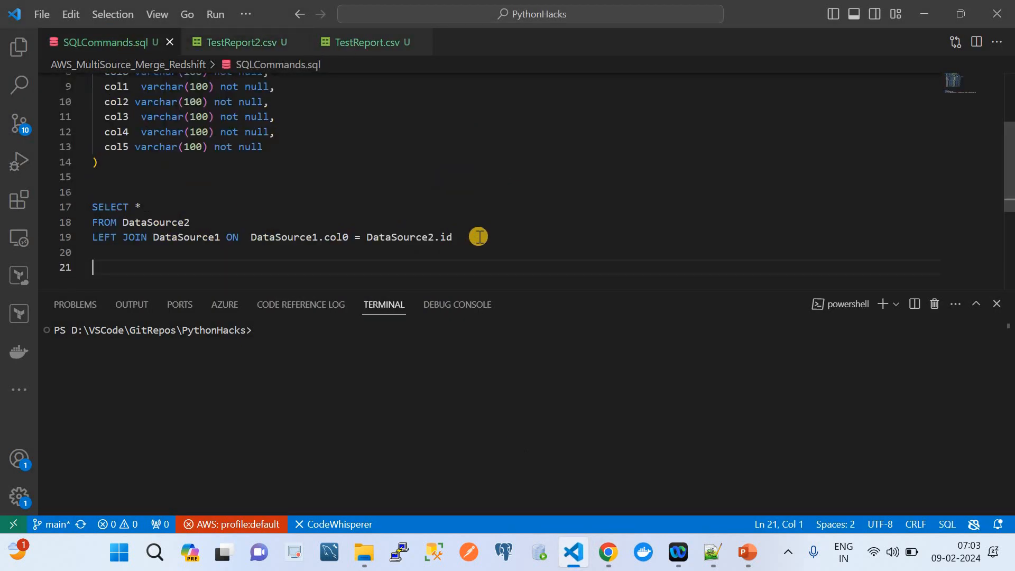
left_click_drag(475, 236, 66, 206)
key("ctrl+c")
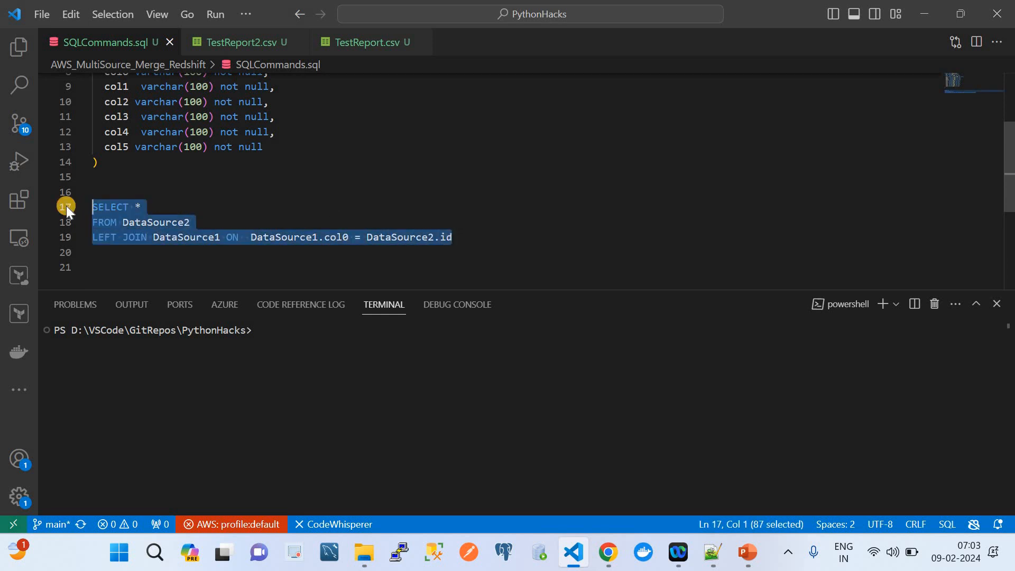
Switch back to Chrome and replace the Mergedataset SQL query with the copied DataSource2 LEFT JOIN DataSource1 query
left_click(608, 552)
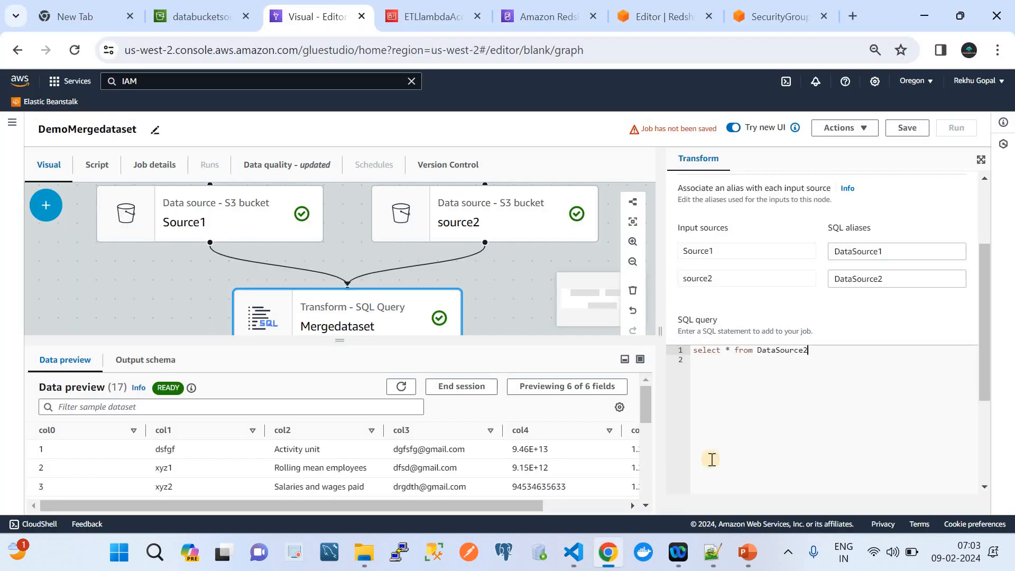
left_click_drag(827, 349, 700, 340)
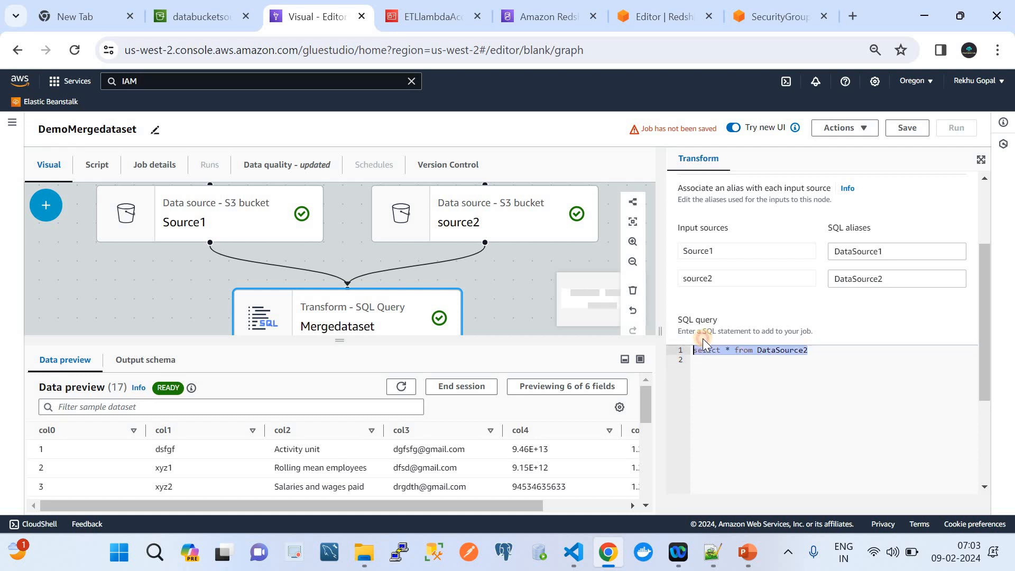
key("ctrl+v")
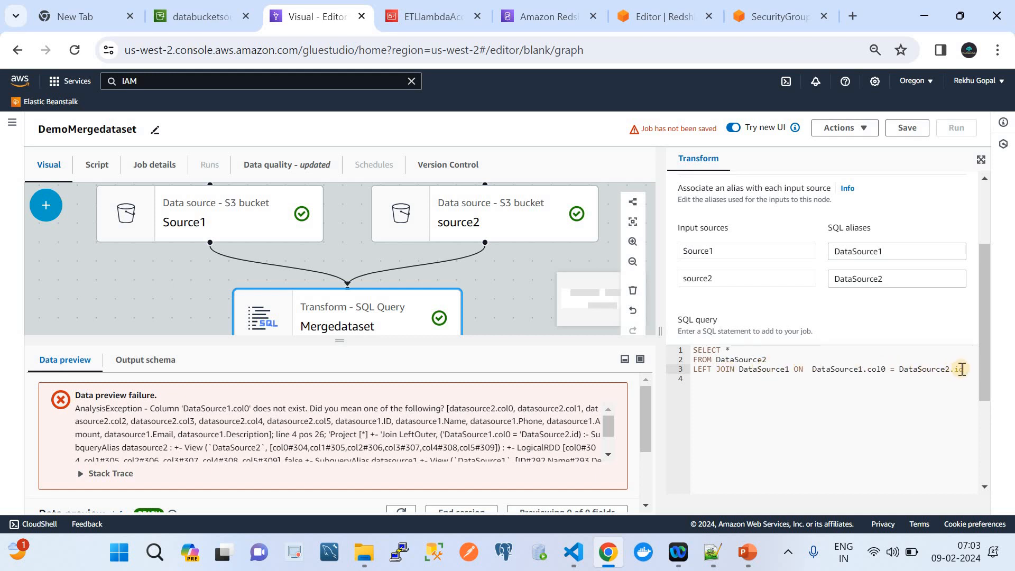
double_click(858, 252)
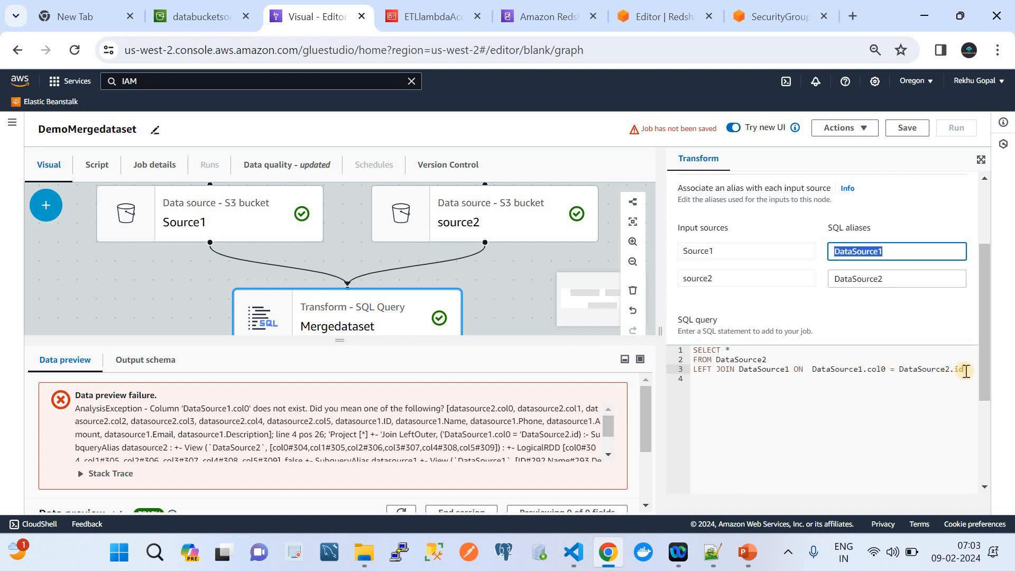
Replace the Mergedataset SQL query with select * from DataSource1 to preview that source's columns
left_click_drag(956, 369, 692, 352)
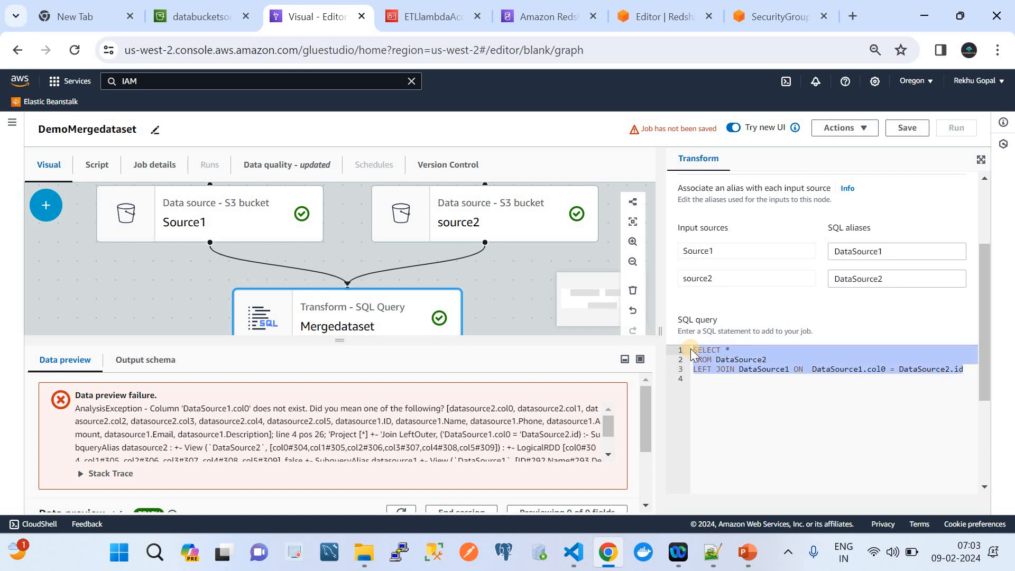
type("selet ")
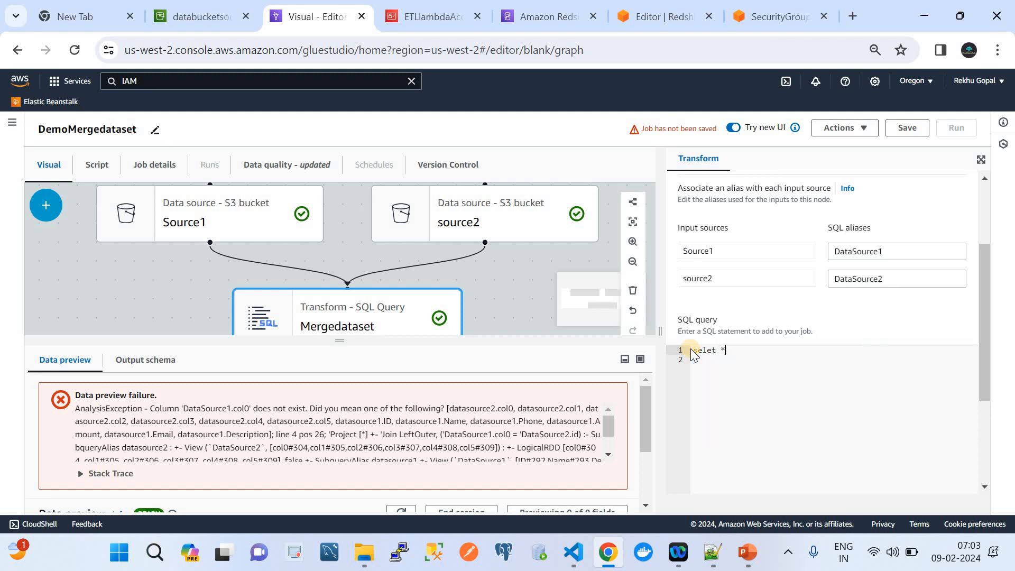
type("*")
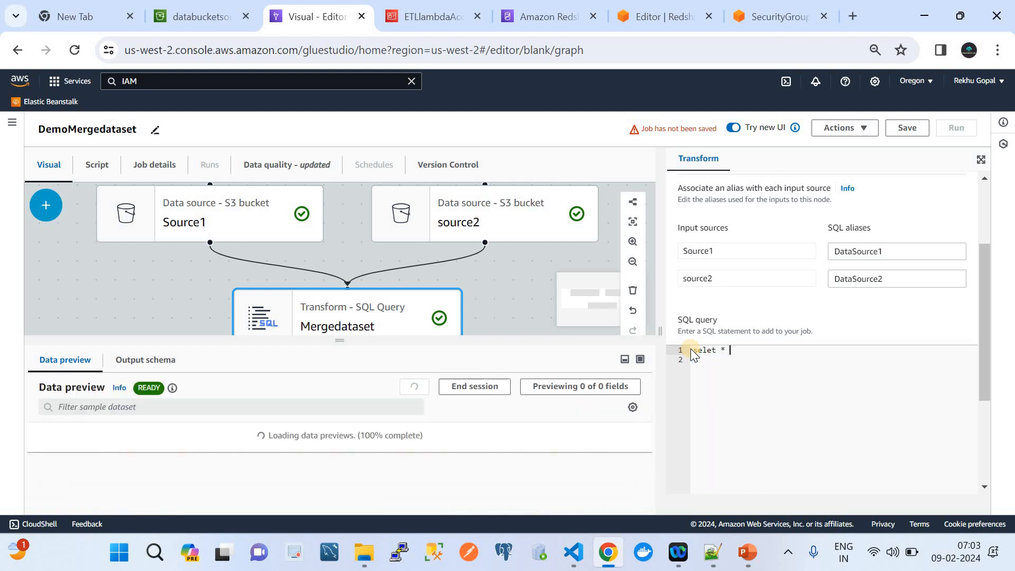
type(" from DataSource1")
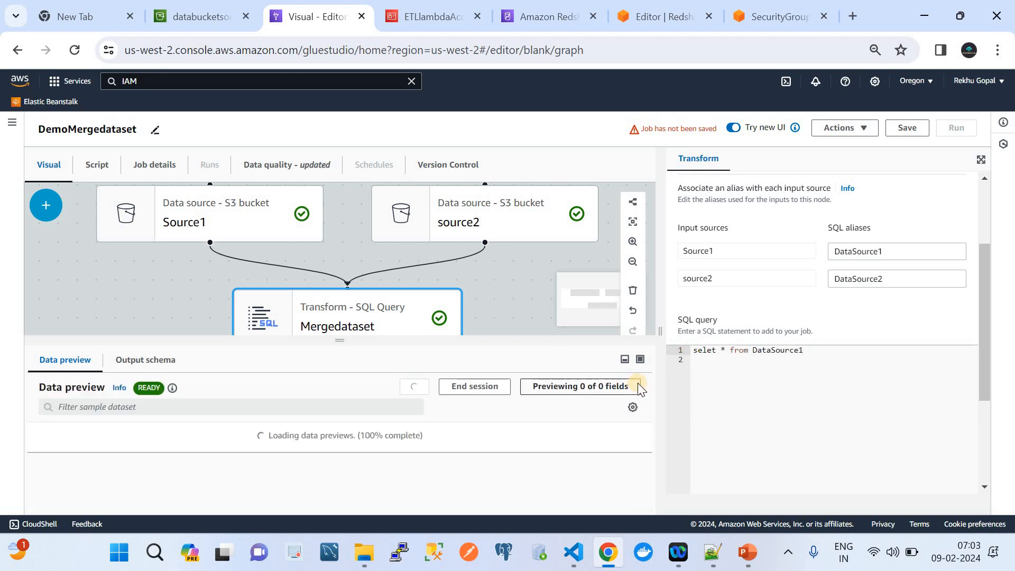
left_click(728, 363)
key("BackSpace")
left_click(712, 350)
type("c")
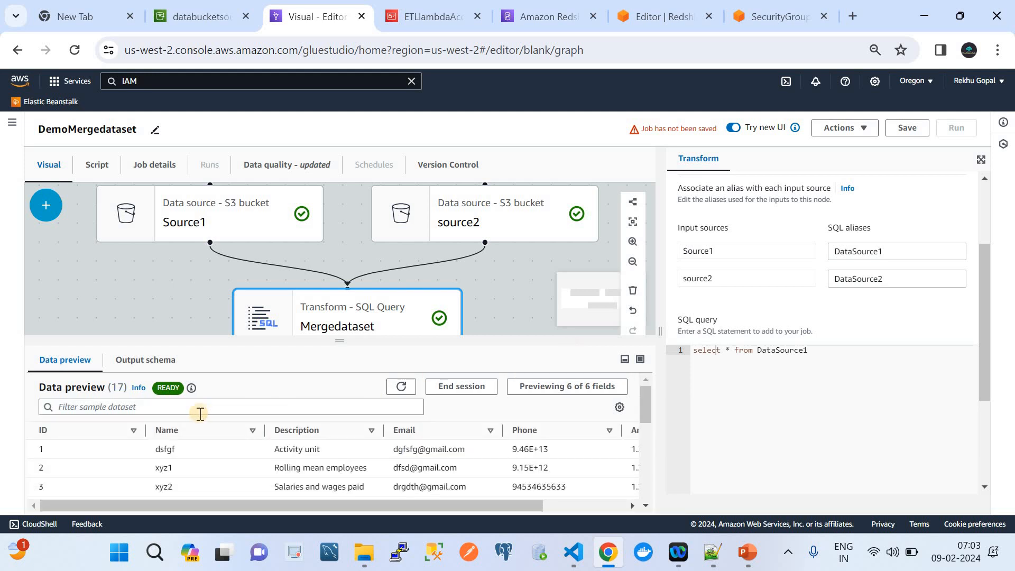
Check the join query in VS Code, then return to Chrome and add it below the existing statement in the Mergedataset SQL query
left_click(573, 552)
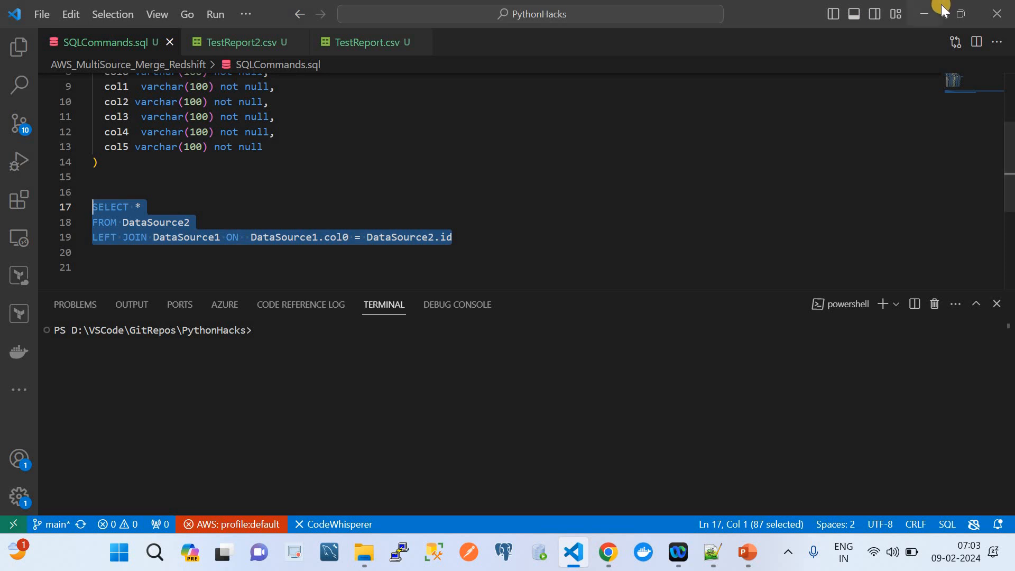
left_click(925, 12)
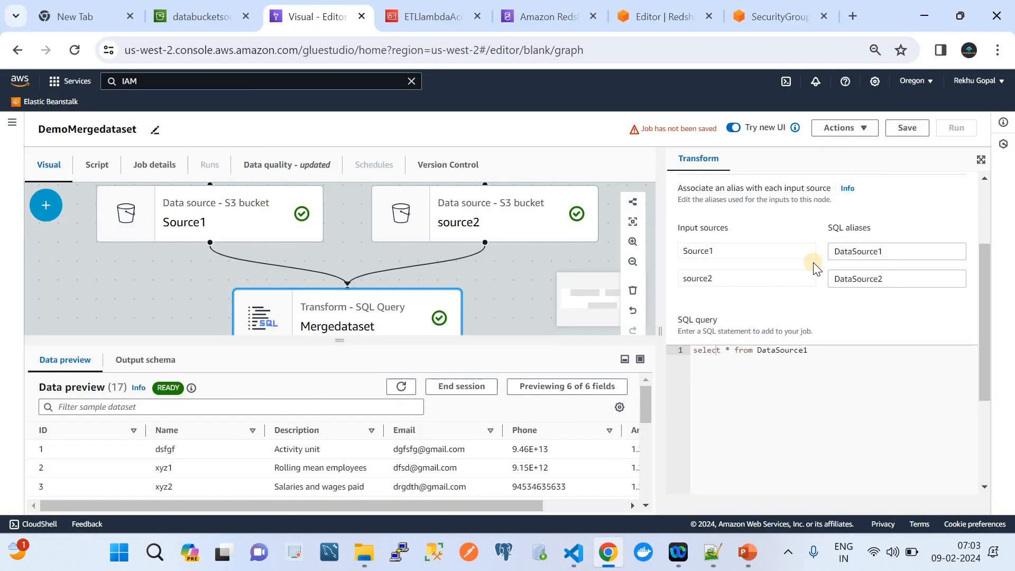
left_click(828, 353)
key("Return")
key("Return")
type("SELECT * FROM DataSource2 LEFT JOIN DataSource1 ON  DataSource1.col0 = DataSource2.id")
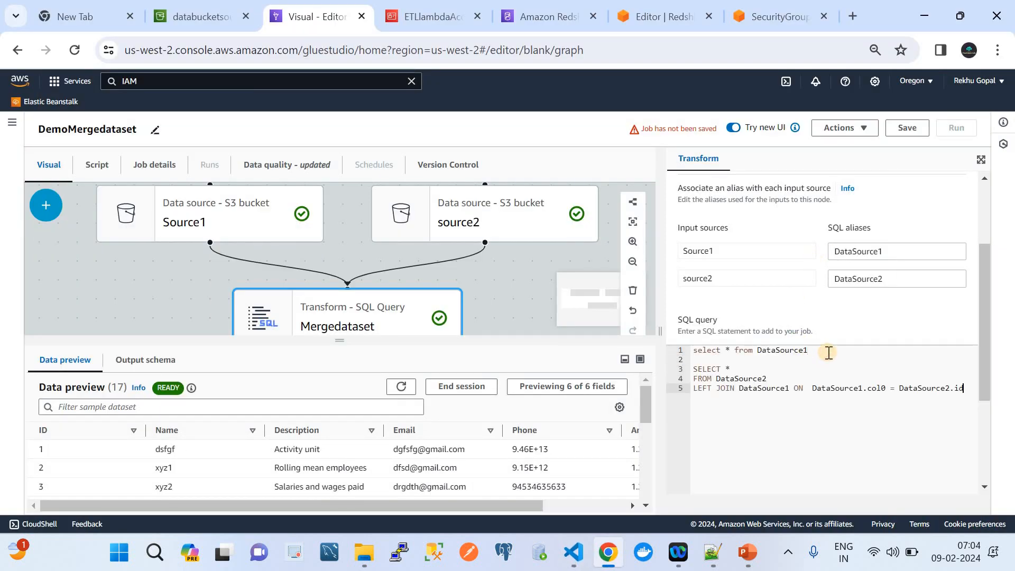
Change the FROM table of the join query to DataSource1, copying the name from the first statement
double_click(777, 351)
key("ctrl+c")
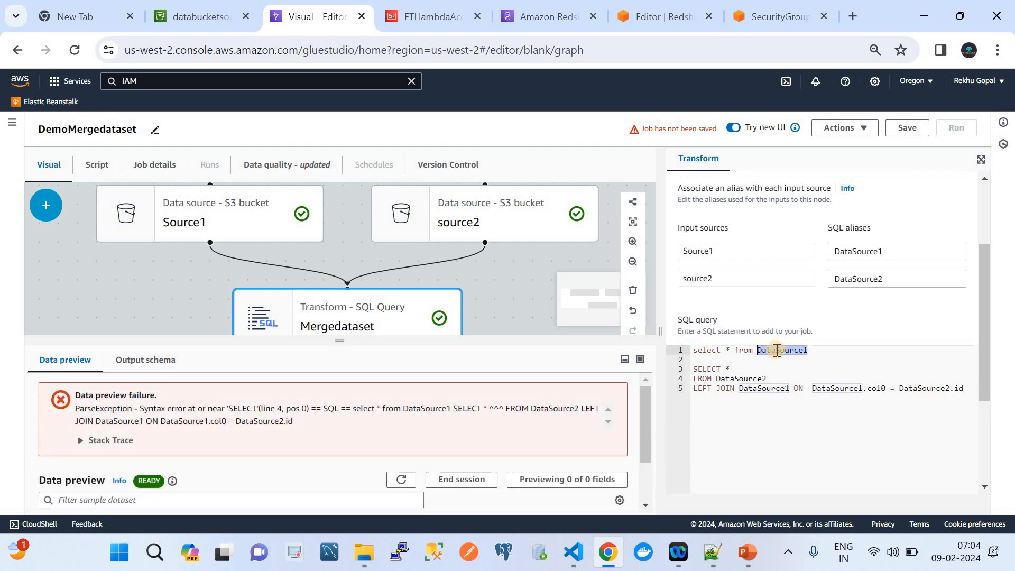
double_click(729, 378)
key("ctrl+v")
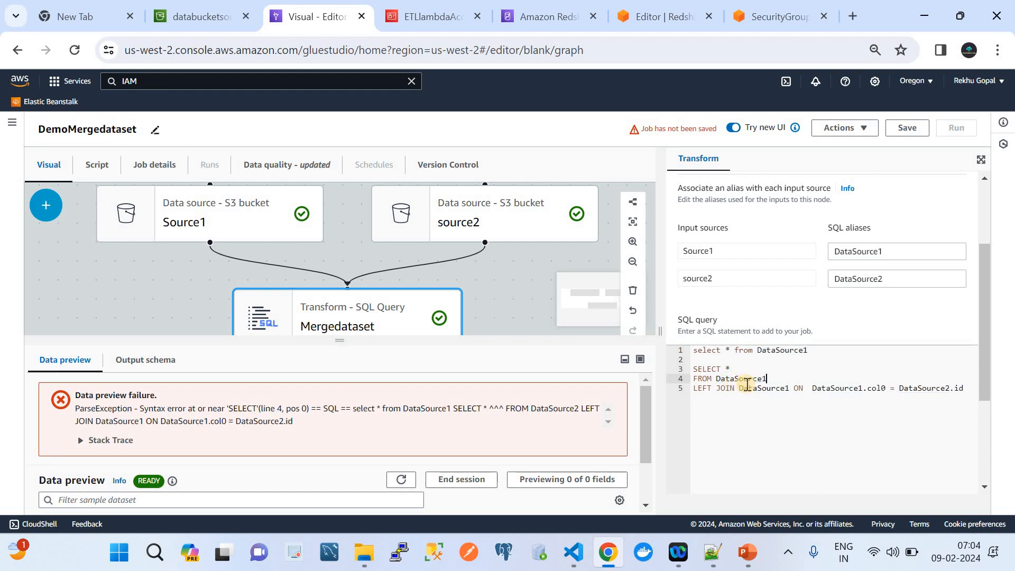
Change the join condition to DataSource1.id = DataSource2.col0
left_click(880, 388)
double_click(876, 388)
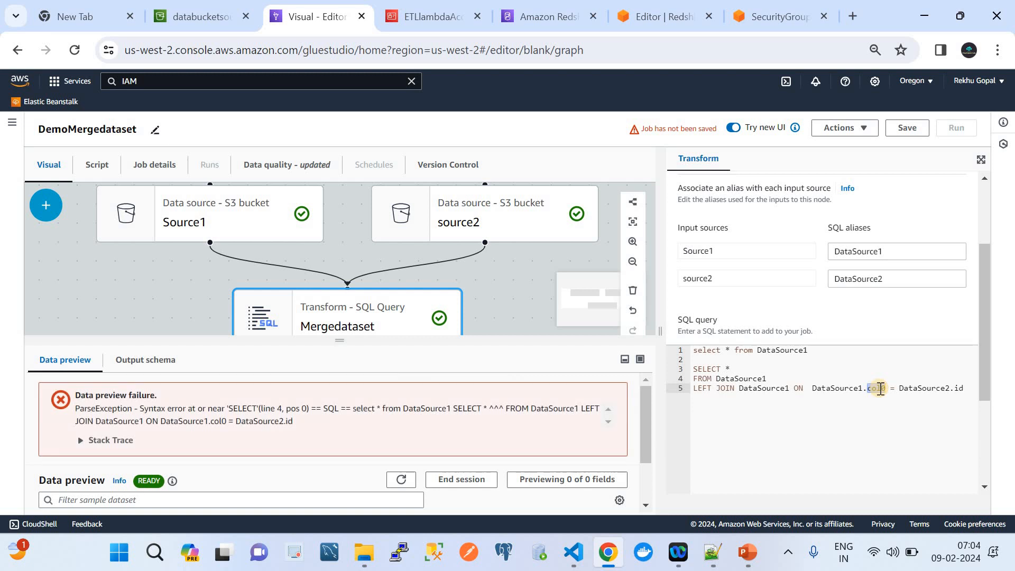
type("is")
key("BackSpace")
type("d")
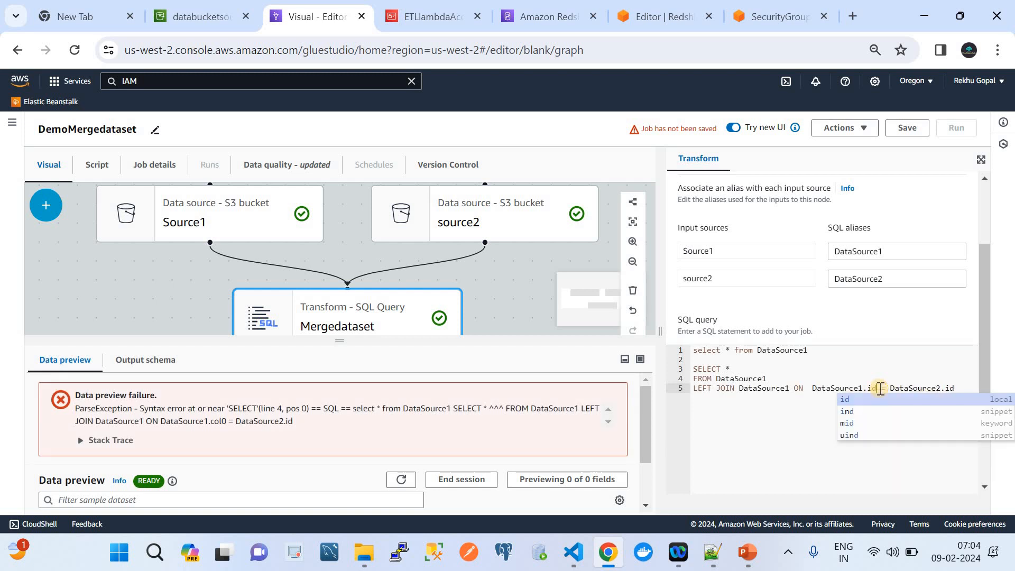
left_click(961, 387)
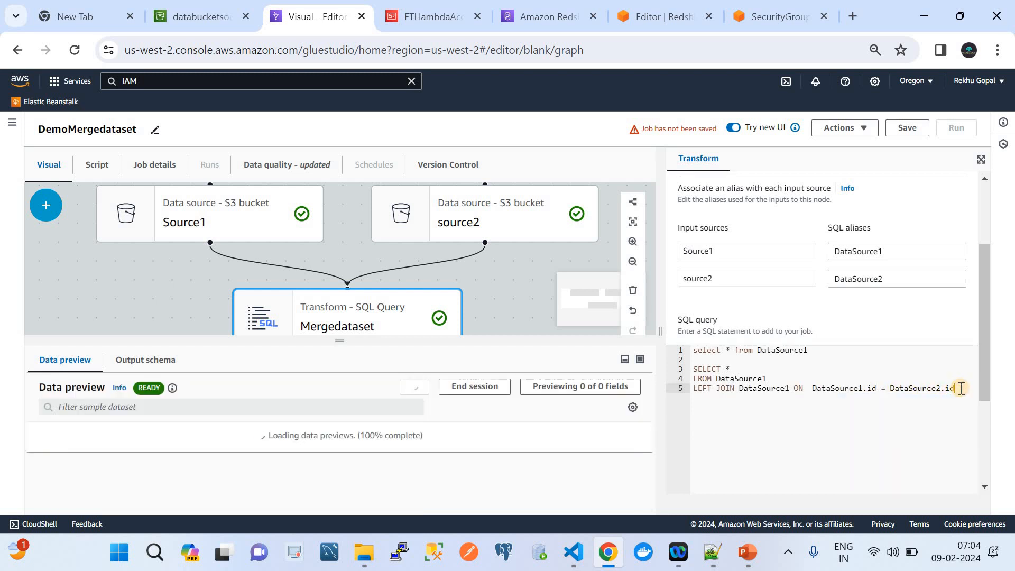
key("BackSpace")
key("BackSpace")
type("col")
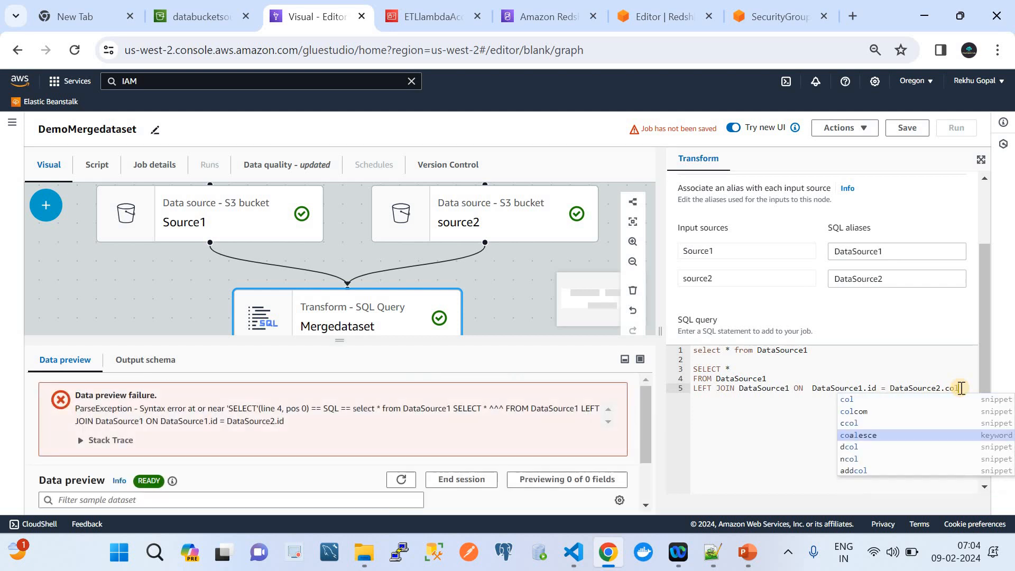
type("0")
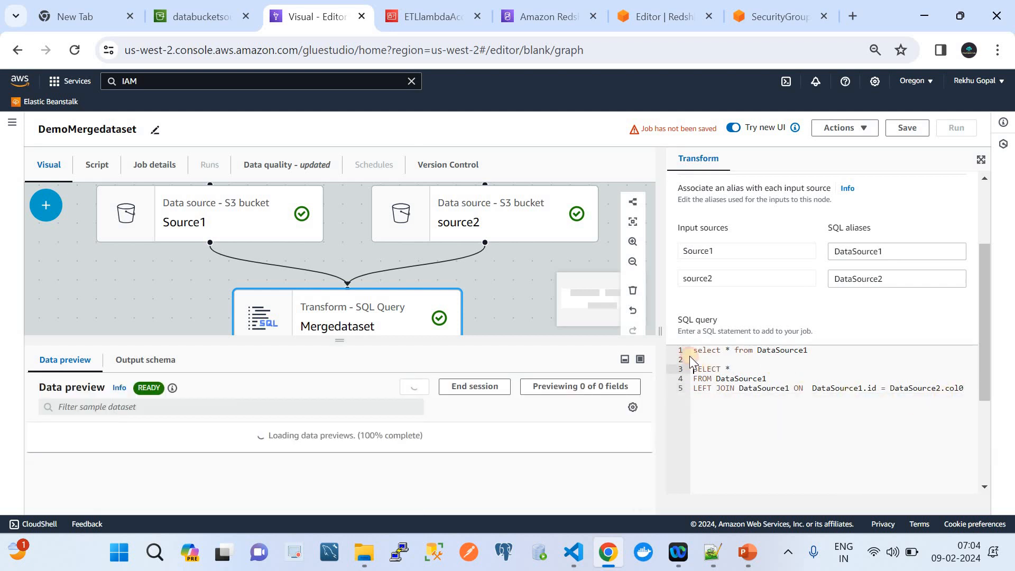
Remove the select * from DataSource1 statement above the join query and change the LEFT JOIN table to DataSource2
left_click_drag(693, 368, 691, 352)
key("BackSpace")
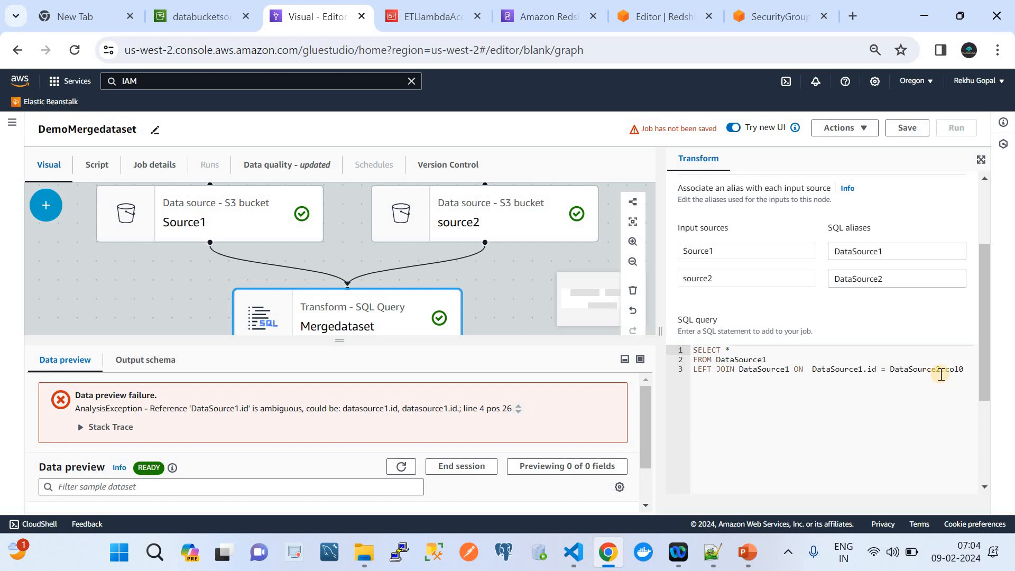
left_click(792, 369)
key("BackSpace")
type("2")
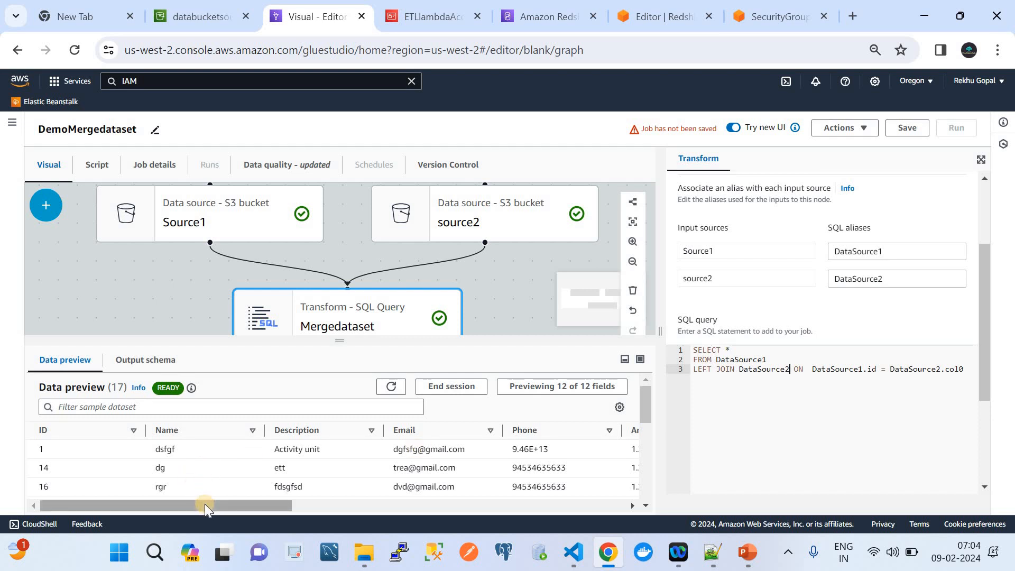
Look through the columns of both sources in the joined data preview
left_click_drag(204, 503, 431, 499)
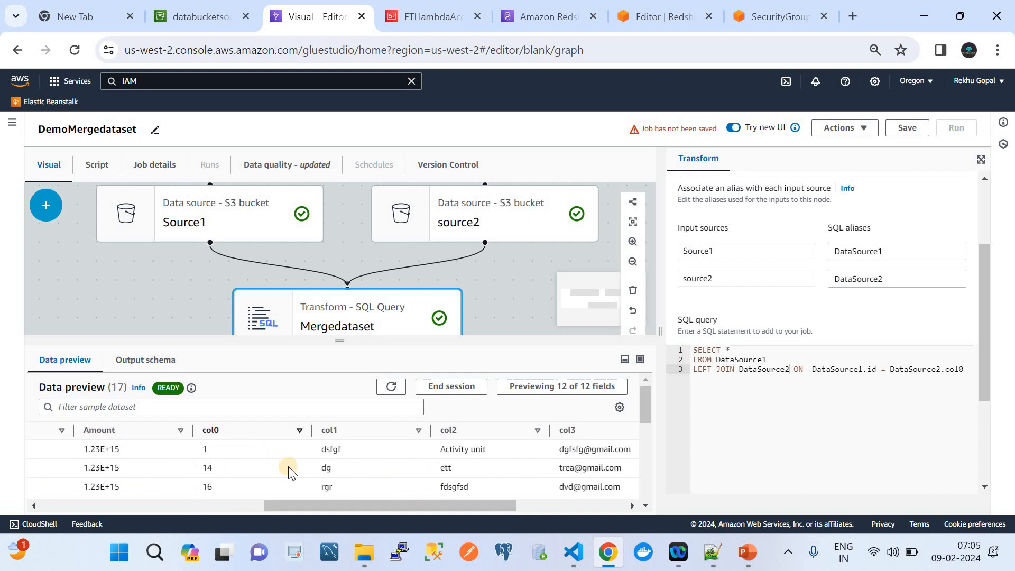
left_click_drag(357, 502, 498, 515)
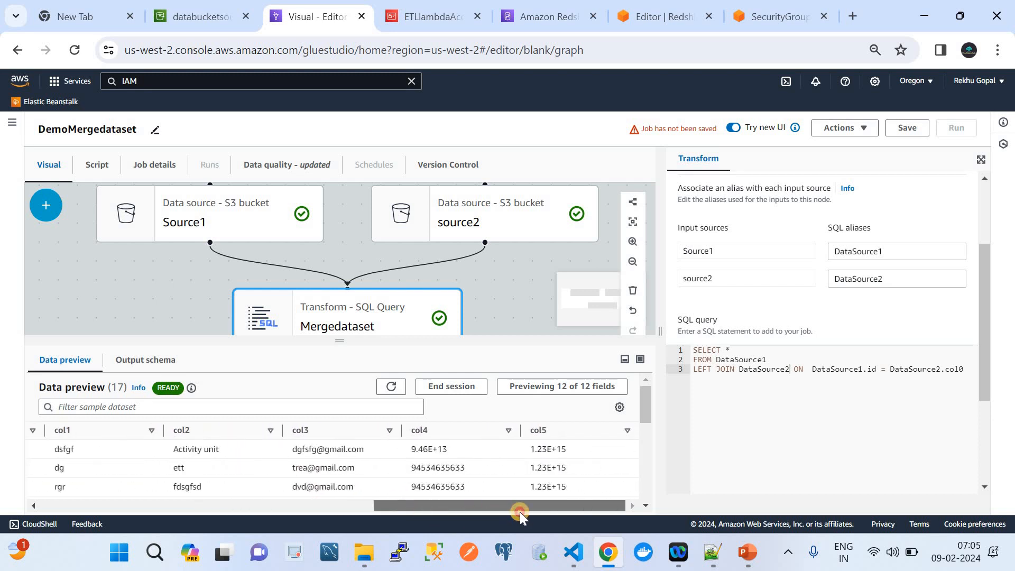
left_click(970, 370)
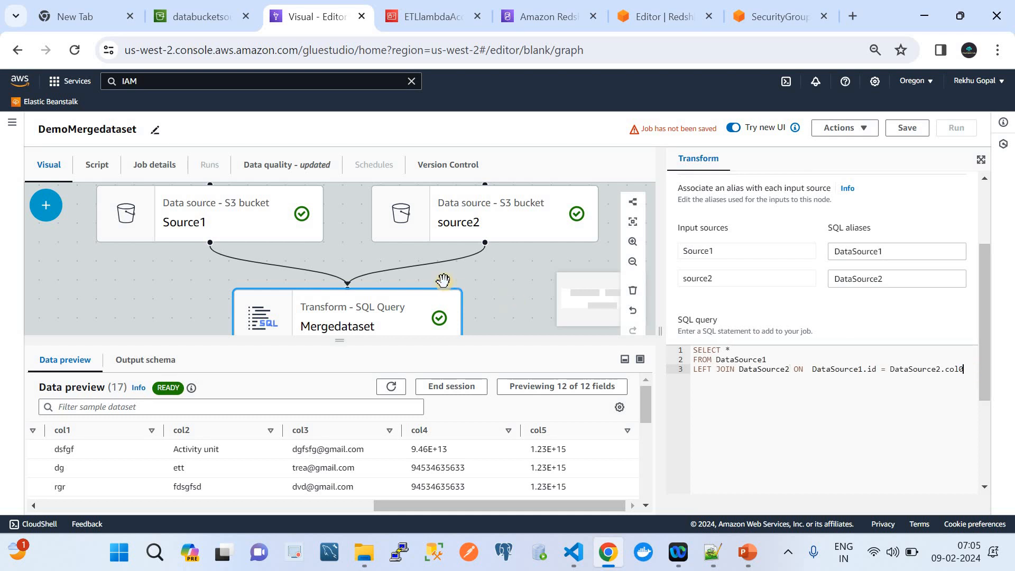
Add an Amazon Redshift target node to the job with Mergedataset as its parent
scroll(443, 281, "down", 1)
scroll(443, 280, "down", 1)
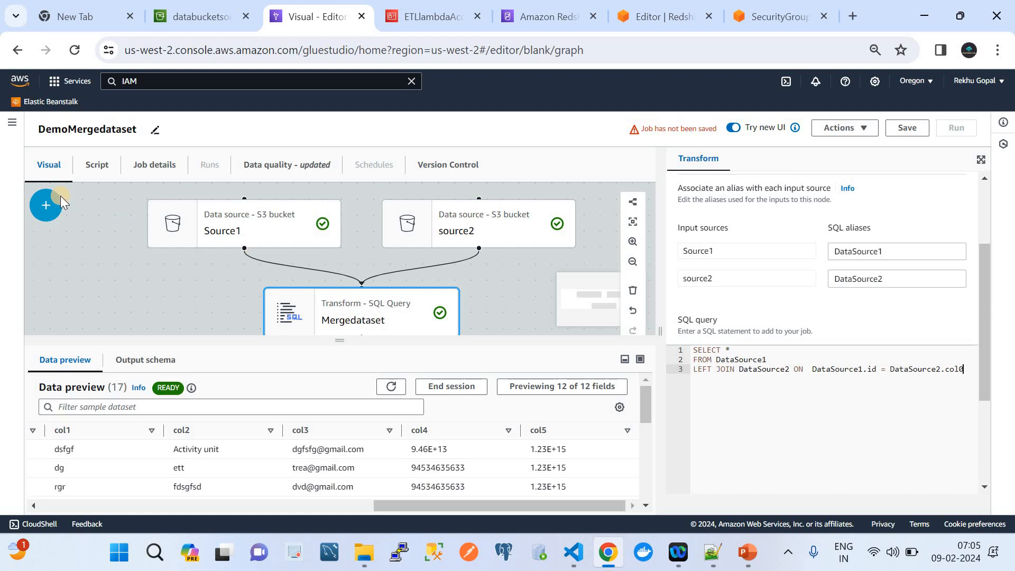
left_click(50, 211)
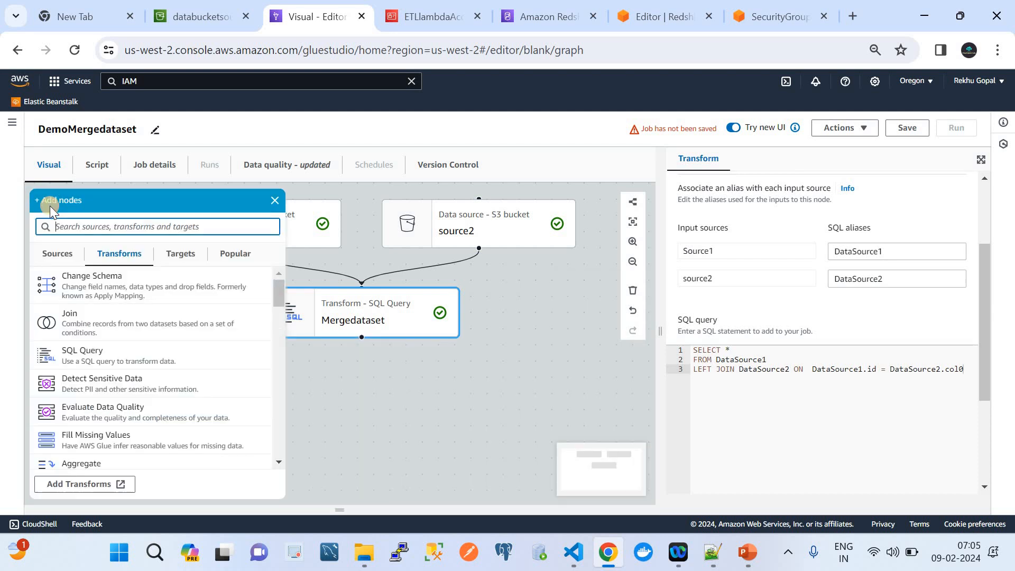
left_click(182, 255)
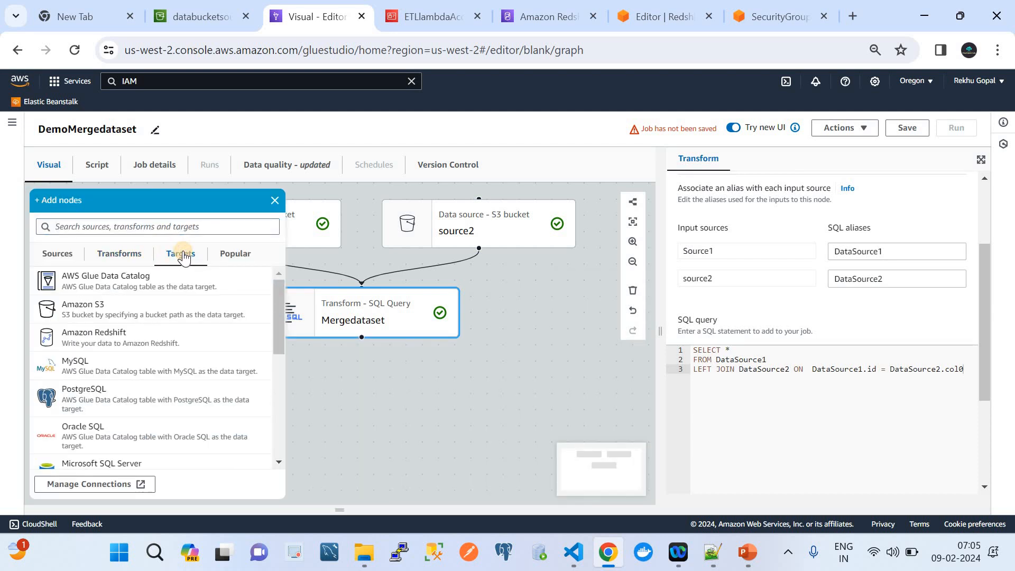
left_click(138, 336)
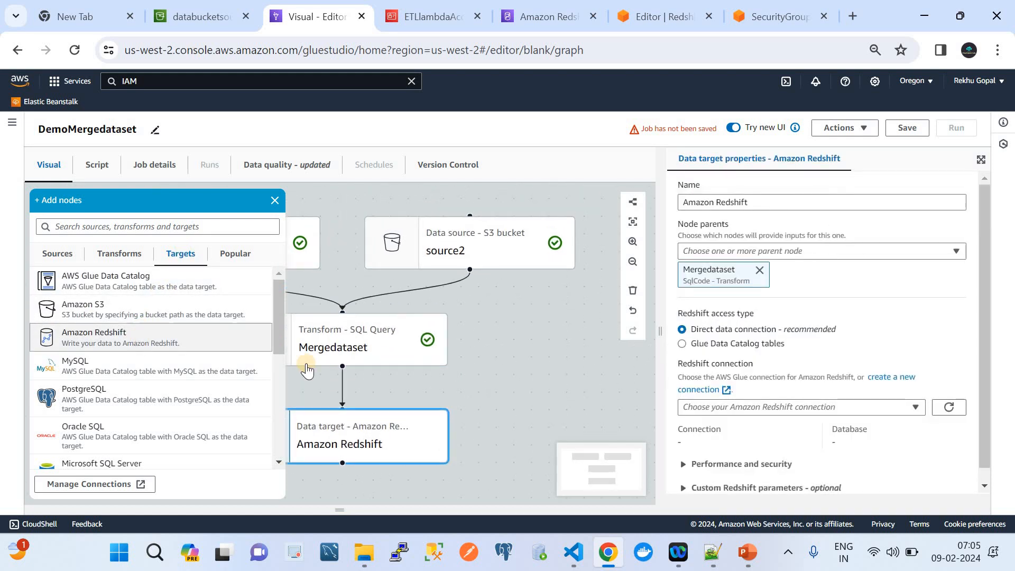
left_click(537, 412)
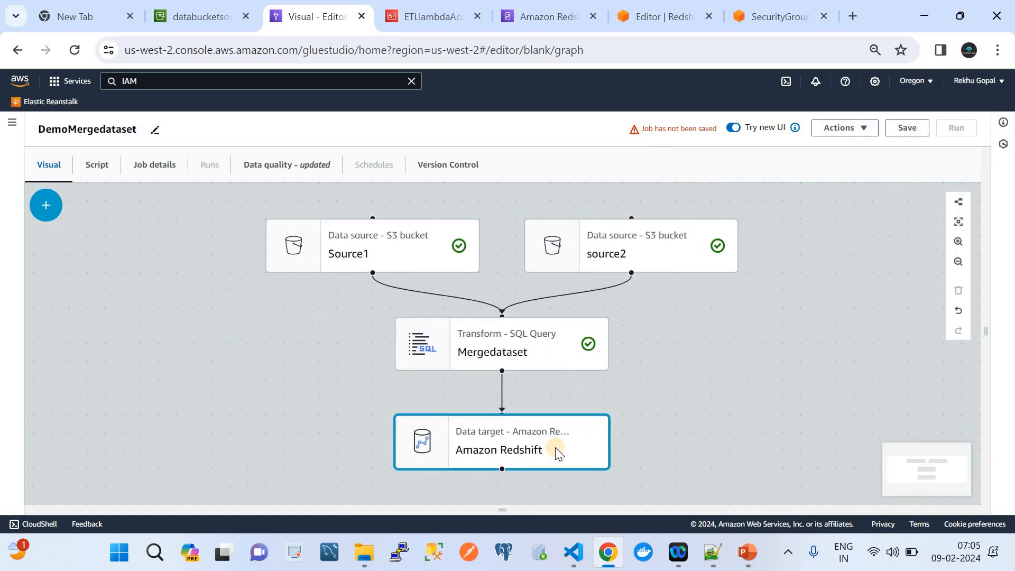
Rename the Amazon Redshift target node to Destination
left_click(557, 452)
left_click(734, 196)
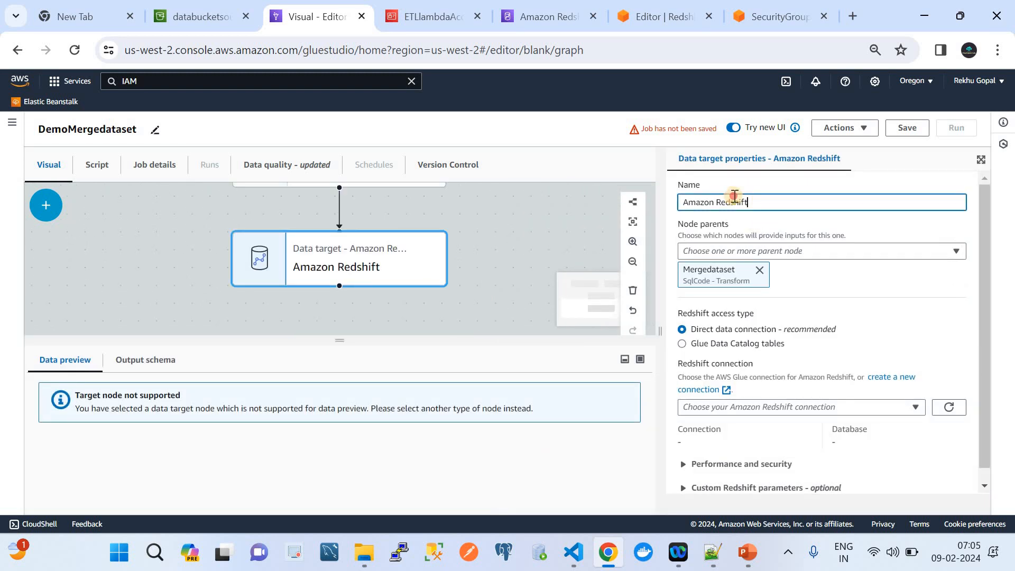
key("ctrl+a")
type("Dest")
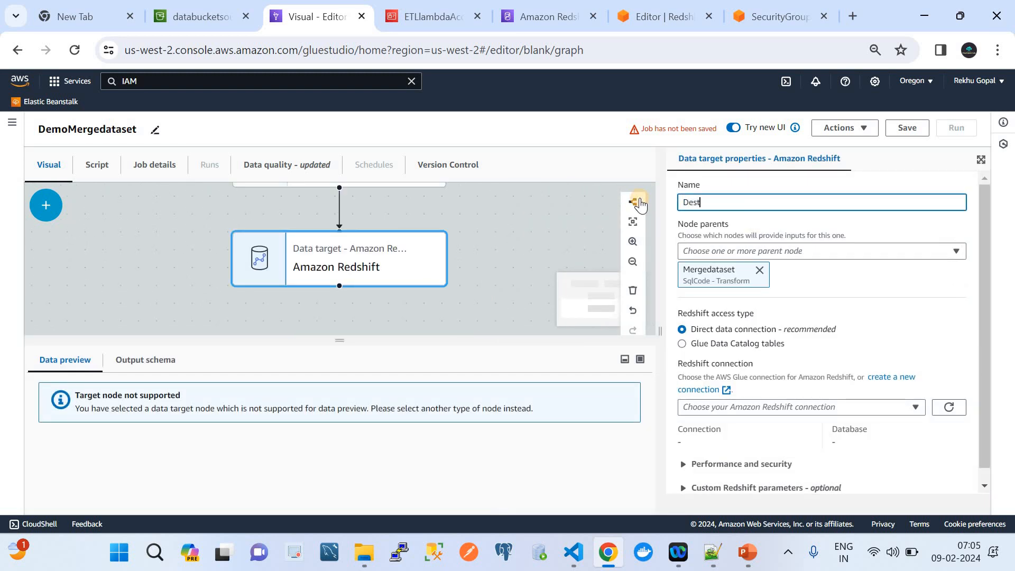
type("ination")
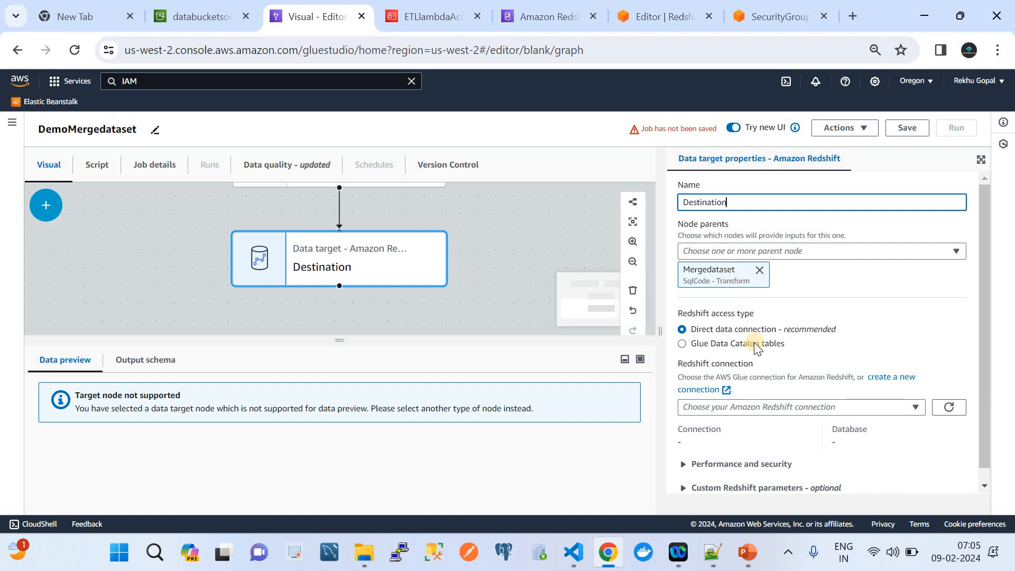
Compare the Glue Data Catalog tables option with Direct data connection, keep the direct connection, and open the list of Redshift connections
left_click(696, 345)
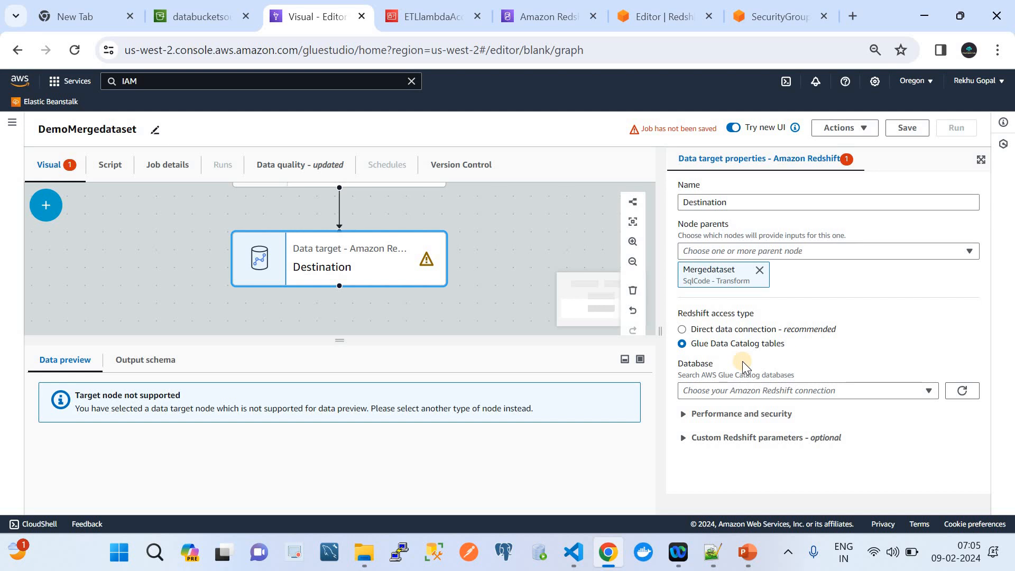
left_click(694, 330)
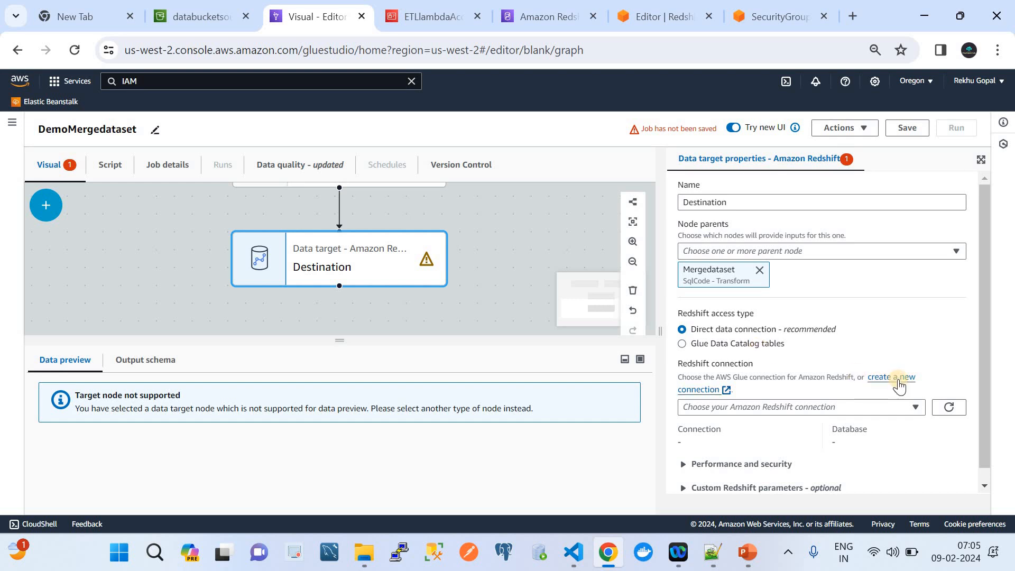
left_click(865, 407)
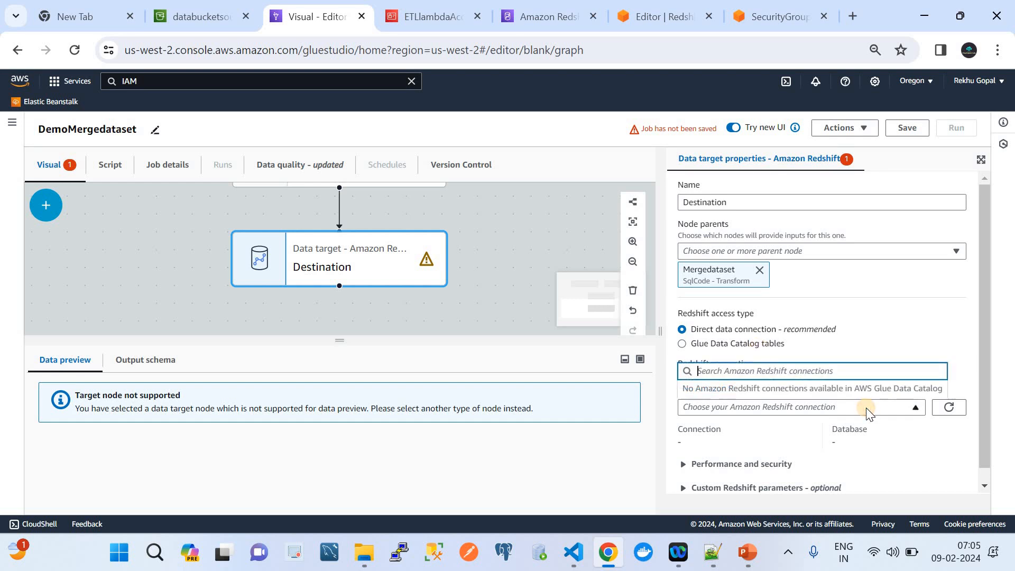
Start a new Redshift connection for the Destination node and choose the demoworkgroup serverless instance as its database
left_click(893, 356)
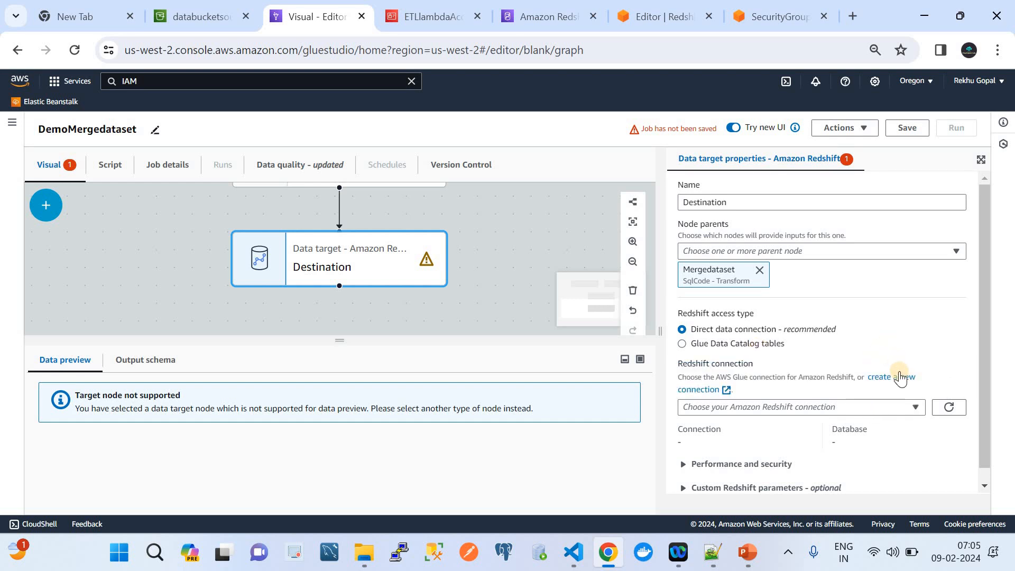
left_click(900, 377)
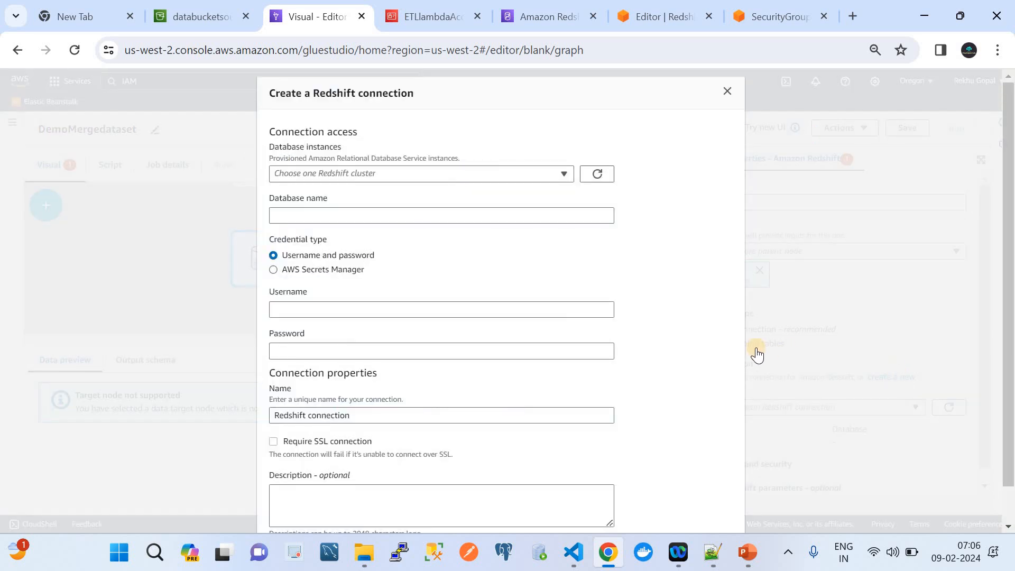
left_click(349, 173)
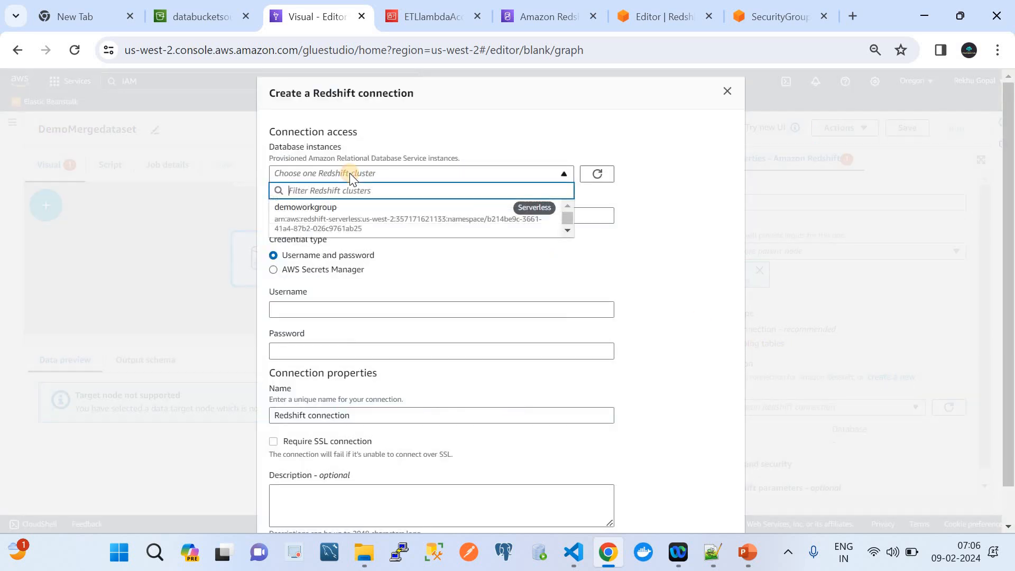
left_click(344, 208)
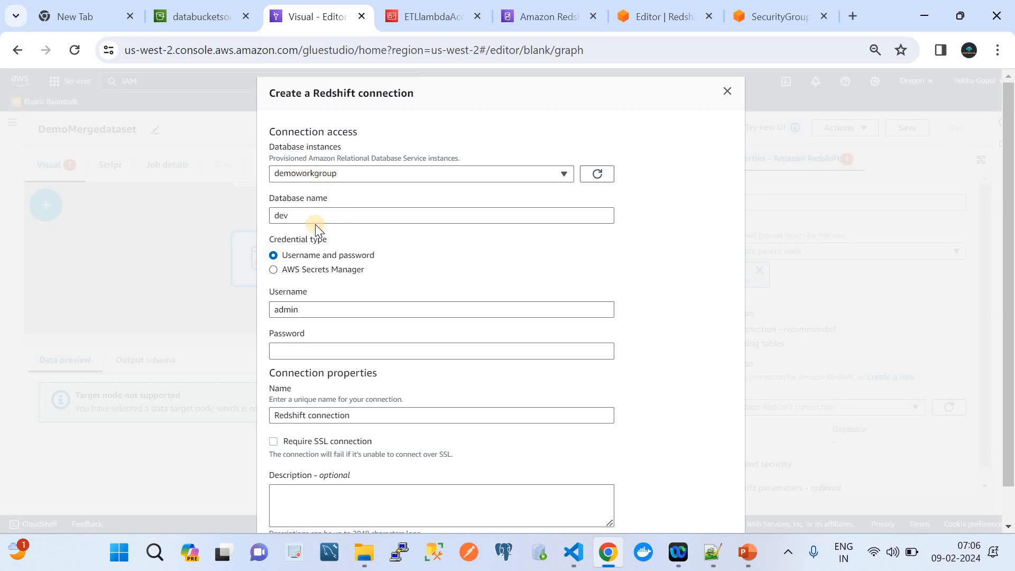
In Redshift query editor v2, examine the public schema's tables in dev, the object creation options and the data loading settings
left_click(640, 24)
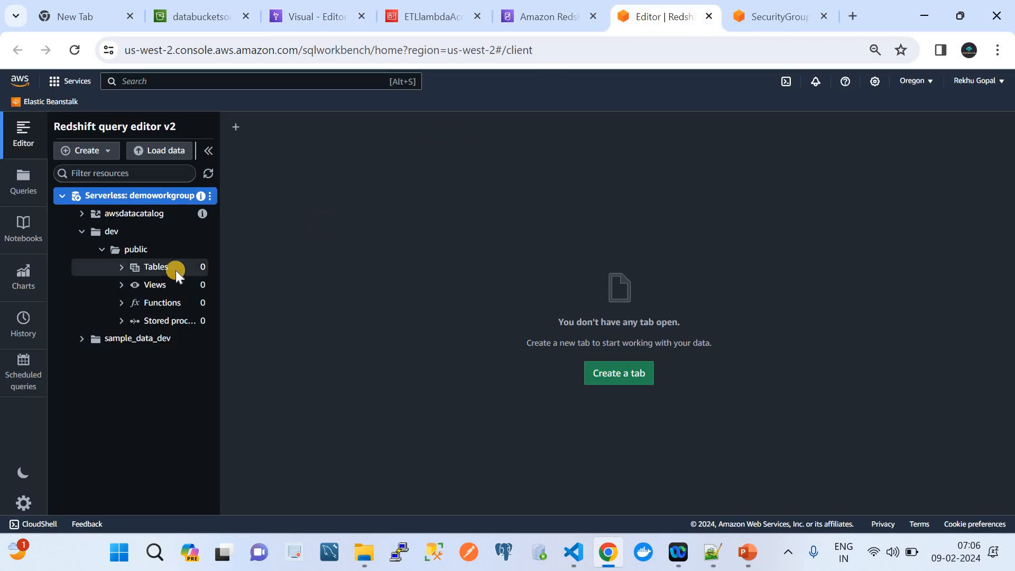
right_click(144, 265)
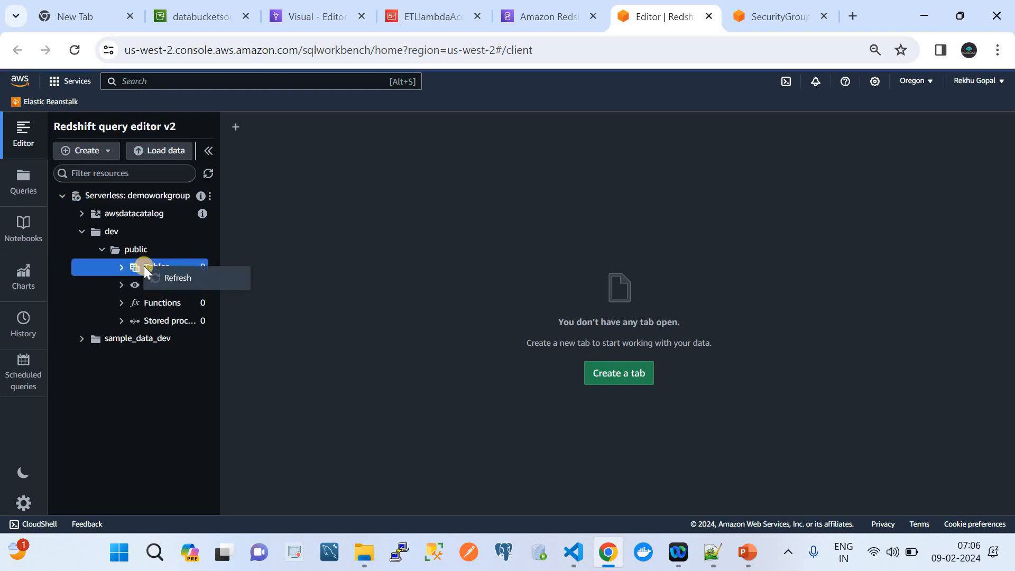
left_click(89, 152)
left_click(89, 151)
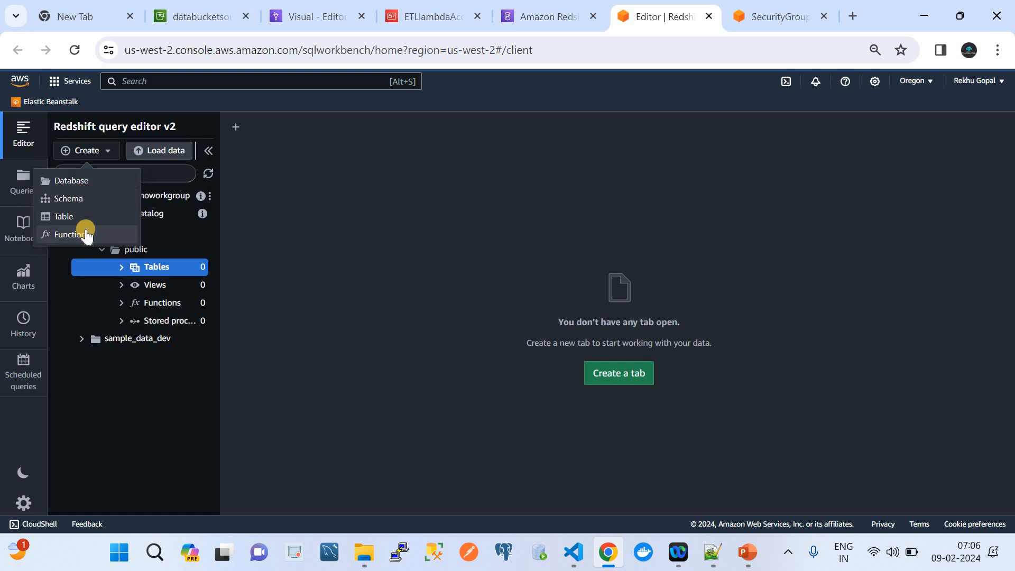
left_click(173, 151)
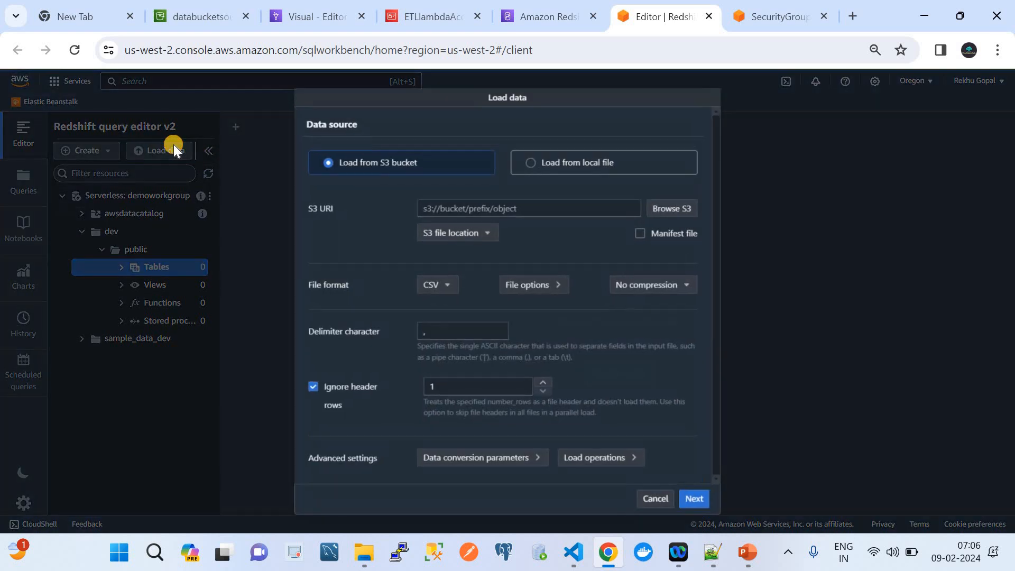
left_click(652, 494)
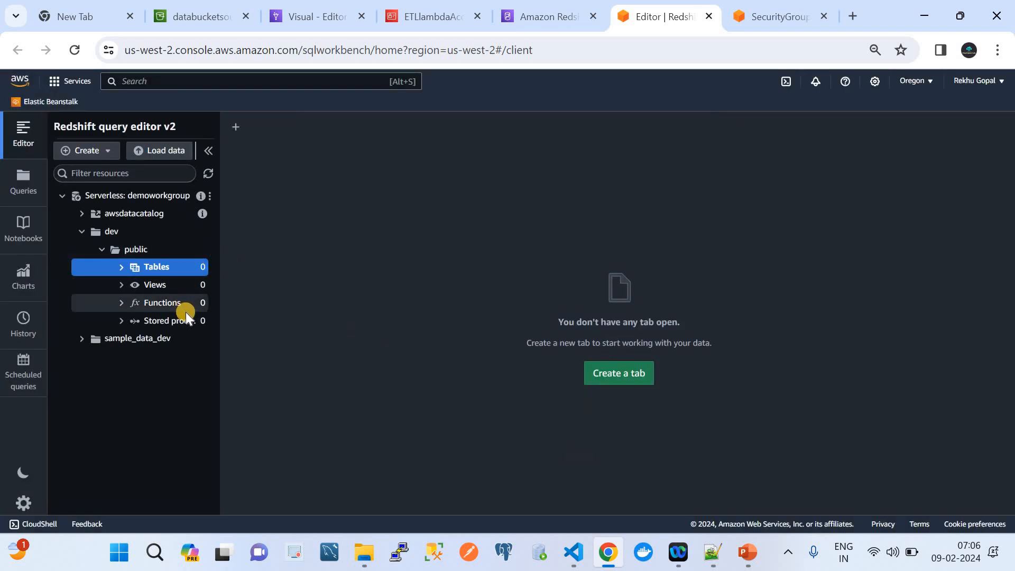
Open a new SQL editor tab in the query editor and return to the Redshift connection form in Glue
left_click(237, 131)
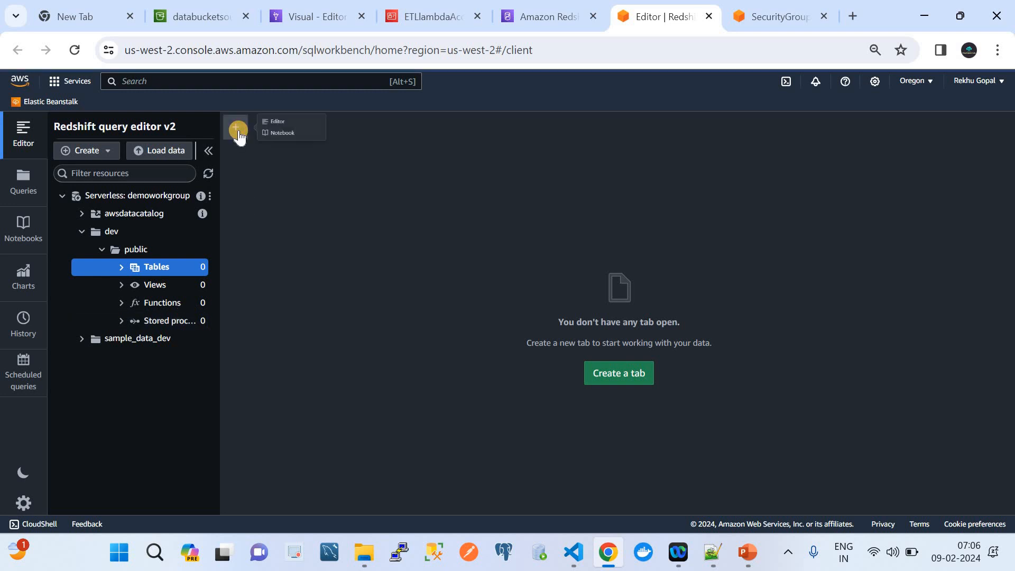
left_click(299, 122)
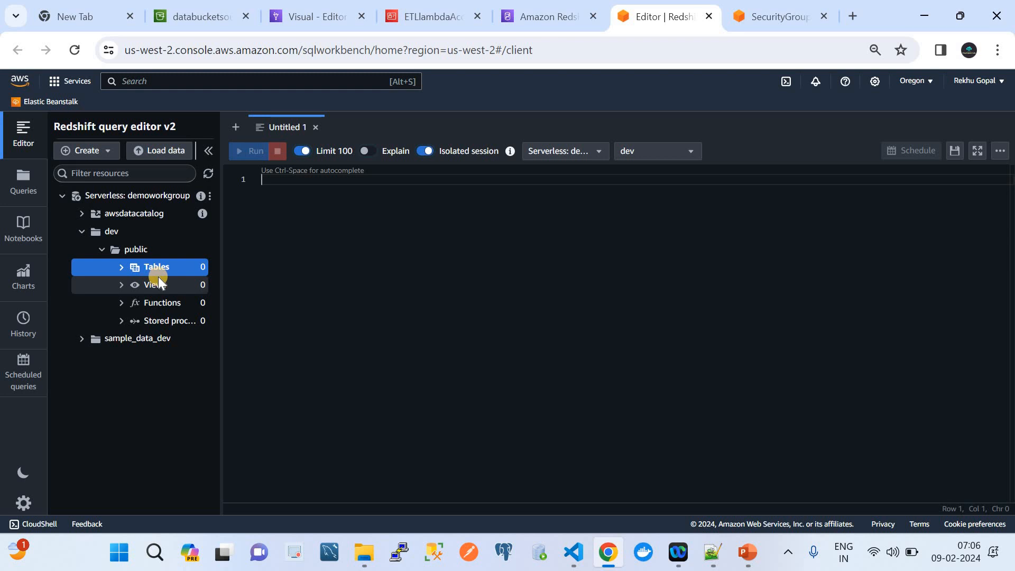
left_click(302, 15)
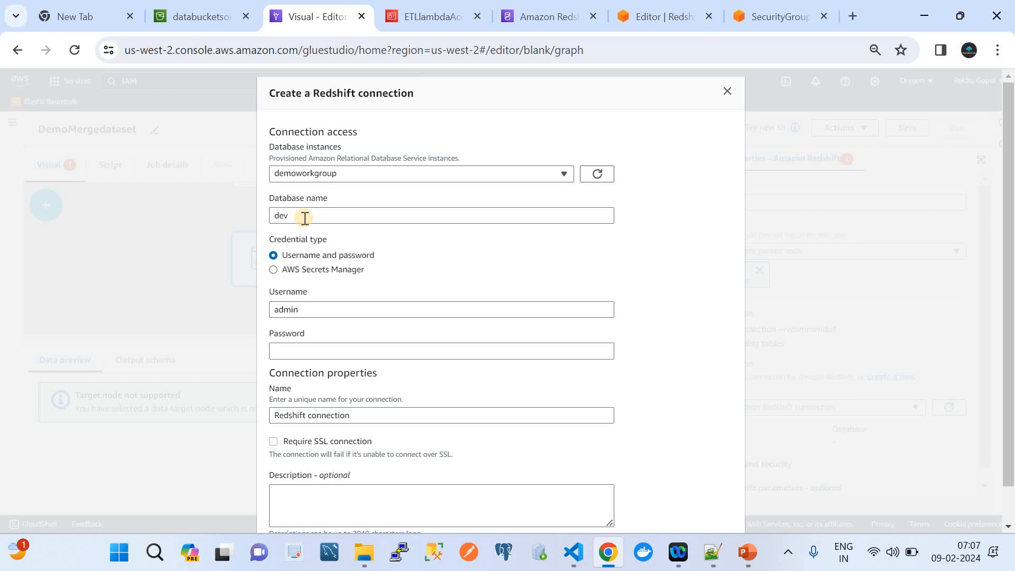
Check the namespace and workgroup on the Redshift Serverless dashboard, dismissing its notices, and return to the Glue connection form
left_click(524, 16)
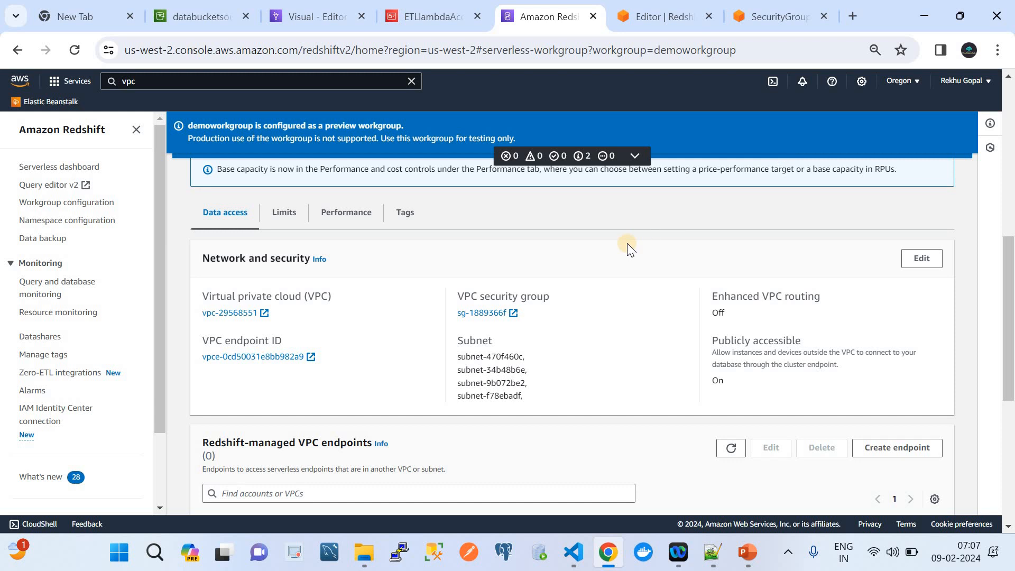
left_click(31, 168)
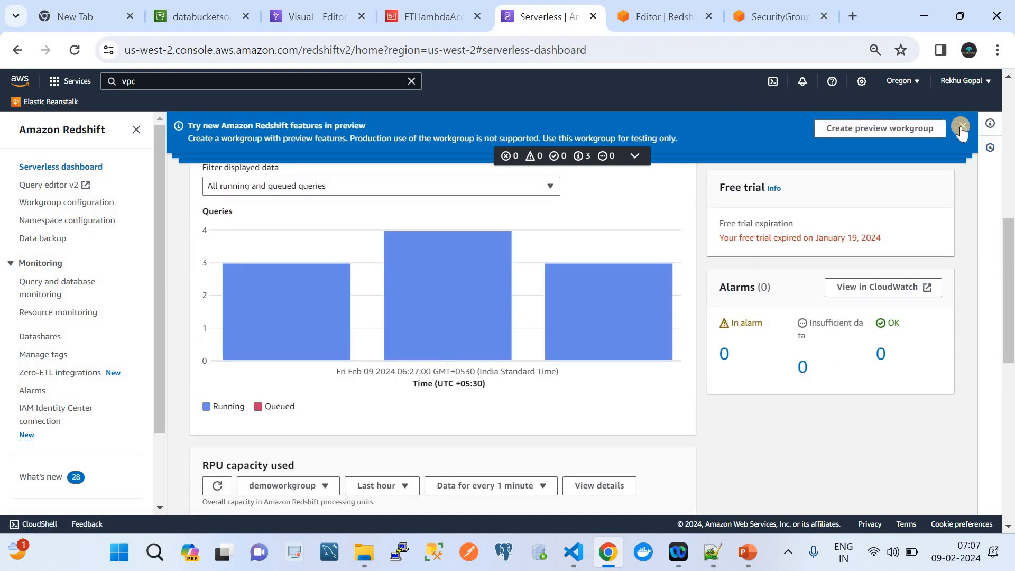
left_click(960, 130)
left_click(960, 130)
left_click(960, 129)
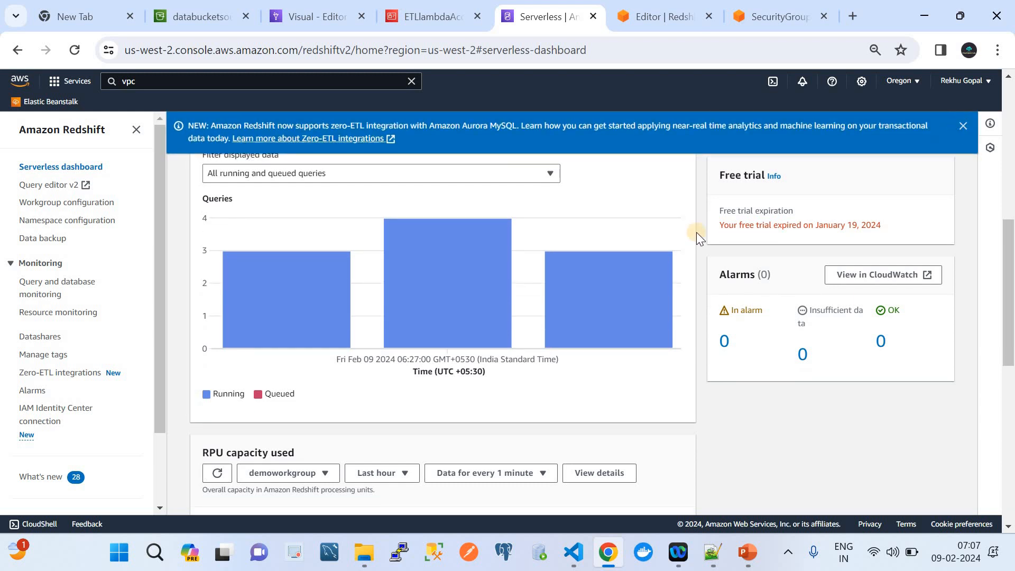
scroll(566, 323, "up", 10)
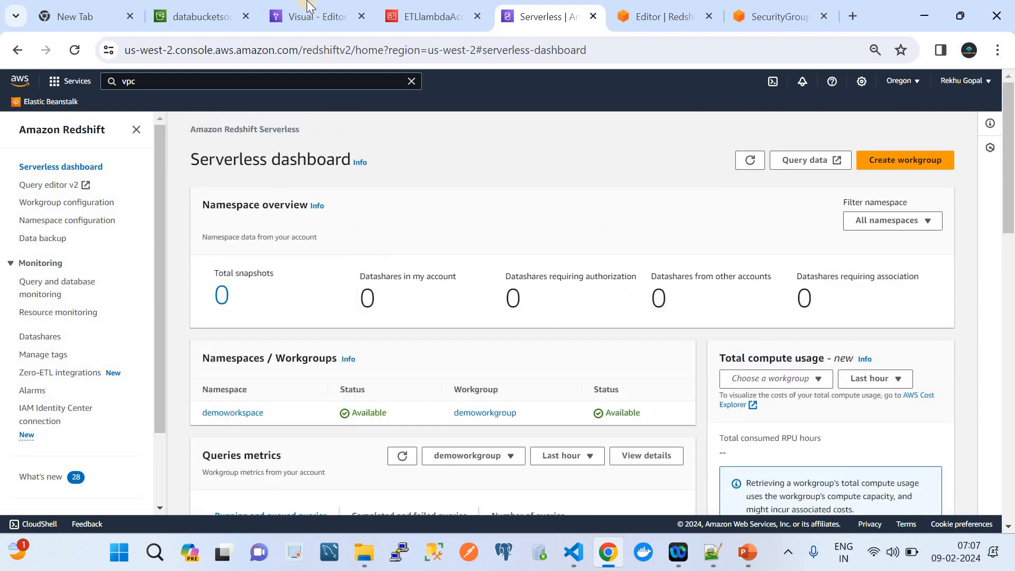
left_click(314, 16)
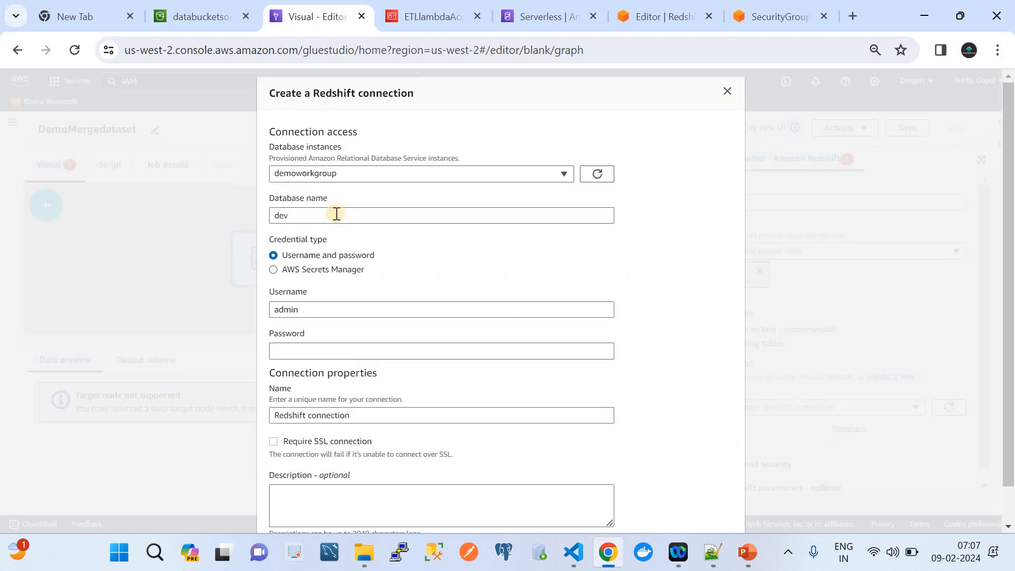
Copy the database admin password from the Notepad++ note and paste it into the Redshift connection's password field
scroll(334, 222, "down", 1)
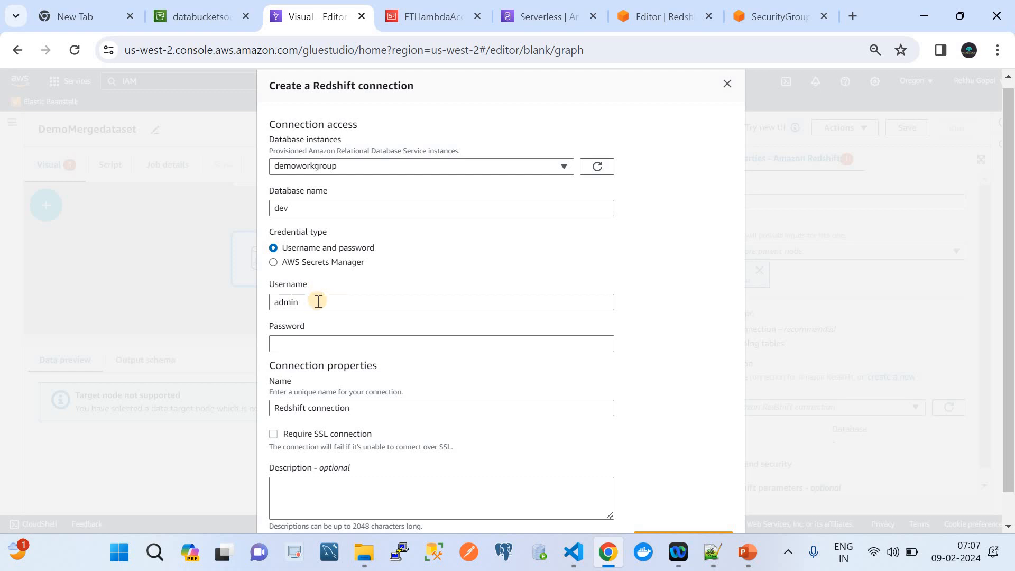
left_click(316, 344)
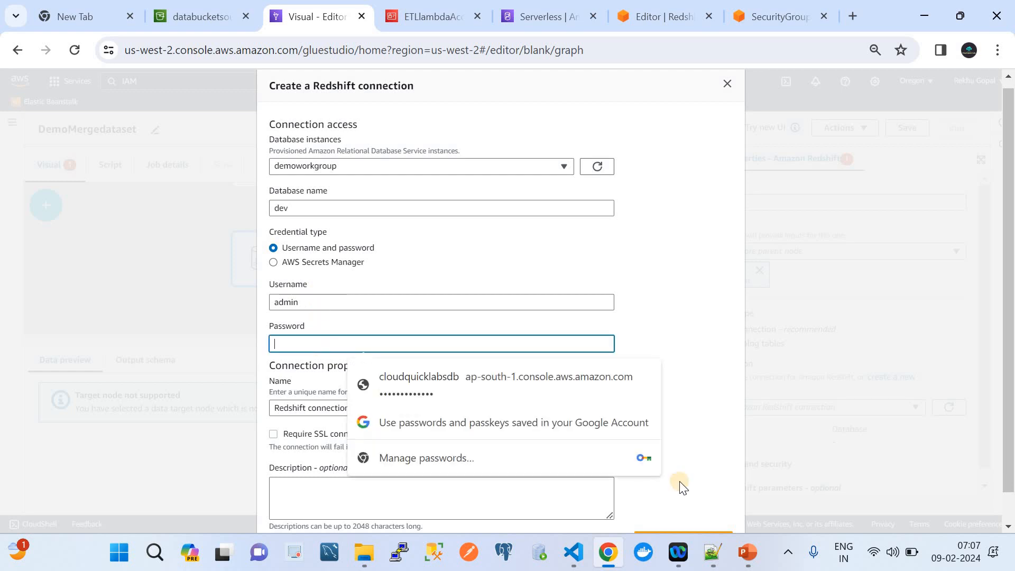
left_click(700, 559)
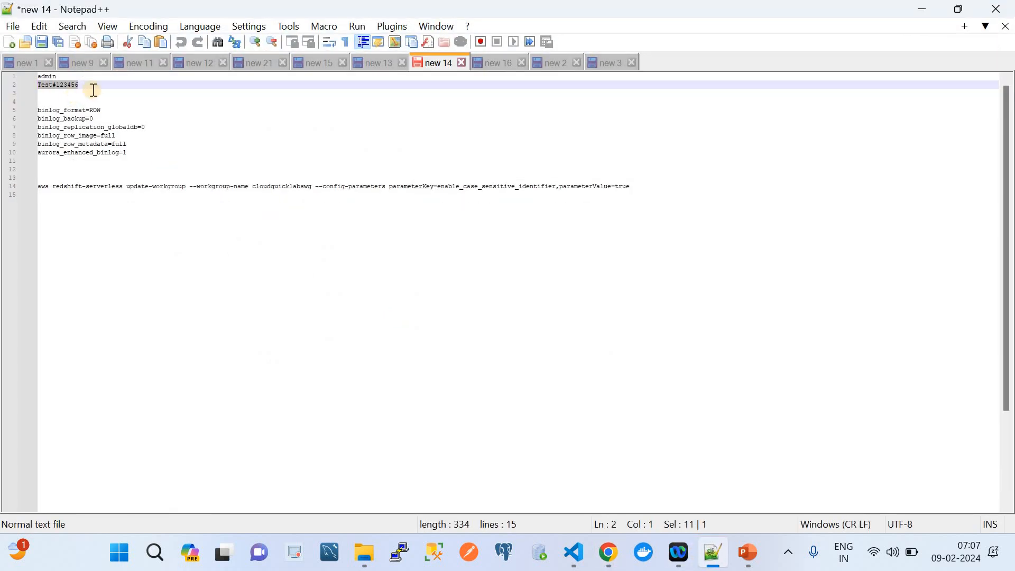
left_click(94, 86)
left_click(127, 110)
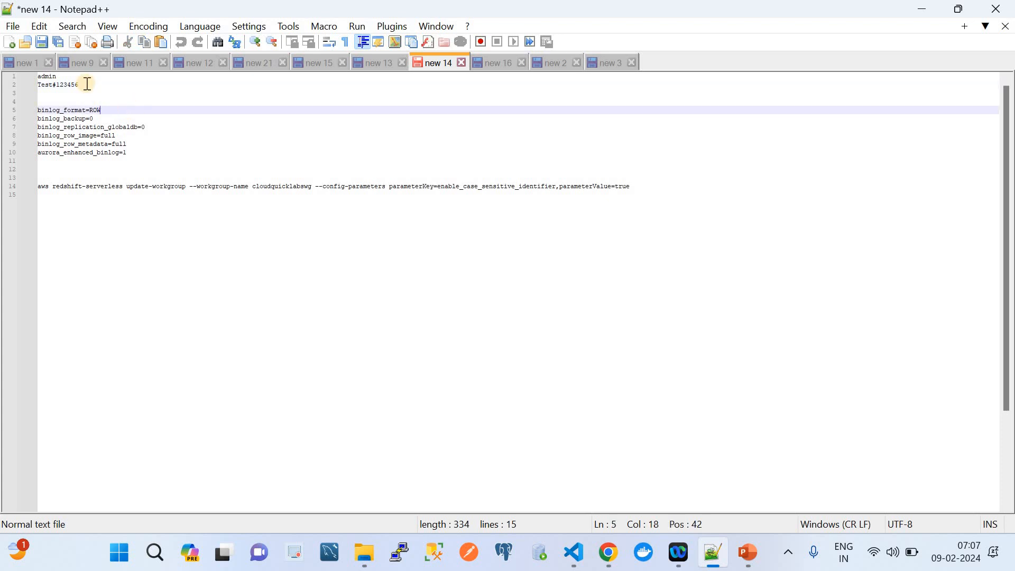
left_click(80, 86)
left_click_drag(80, 86, 33, 85)
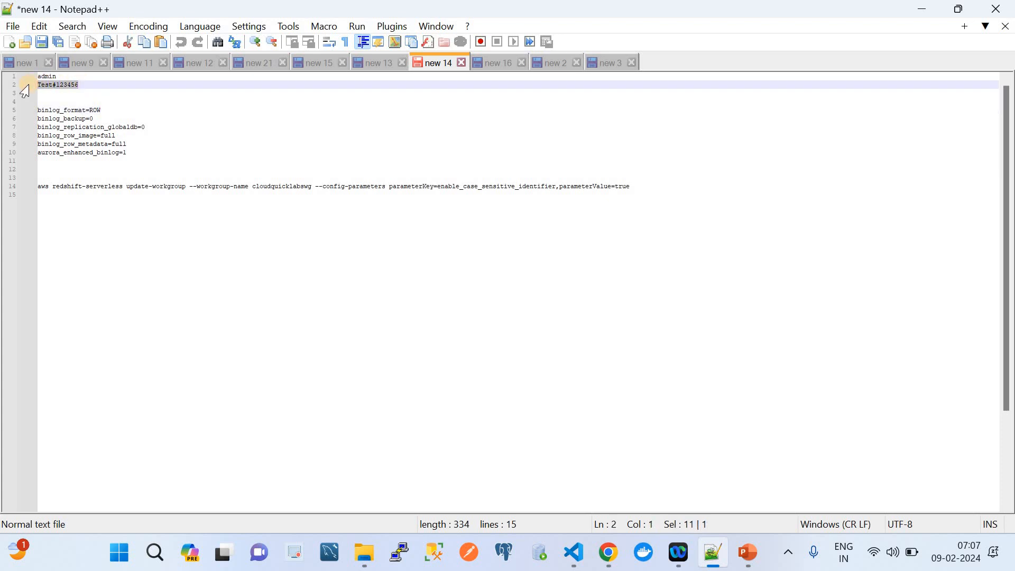
left_click(608, 553)
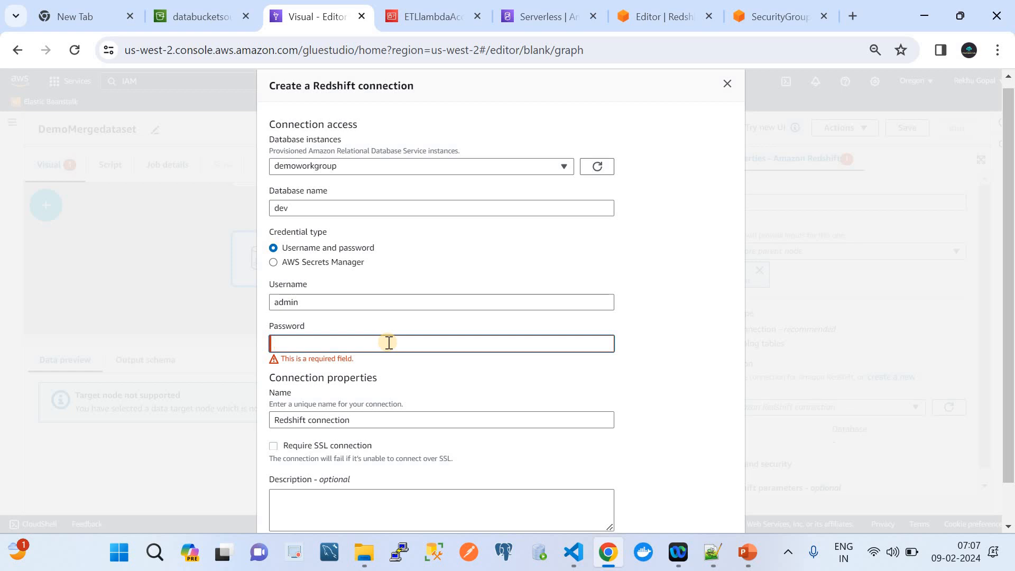
key("ctrl+v")
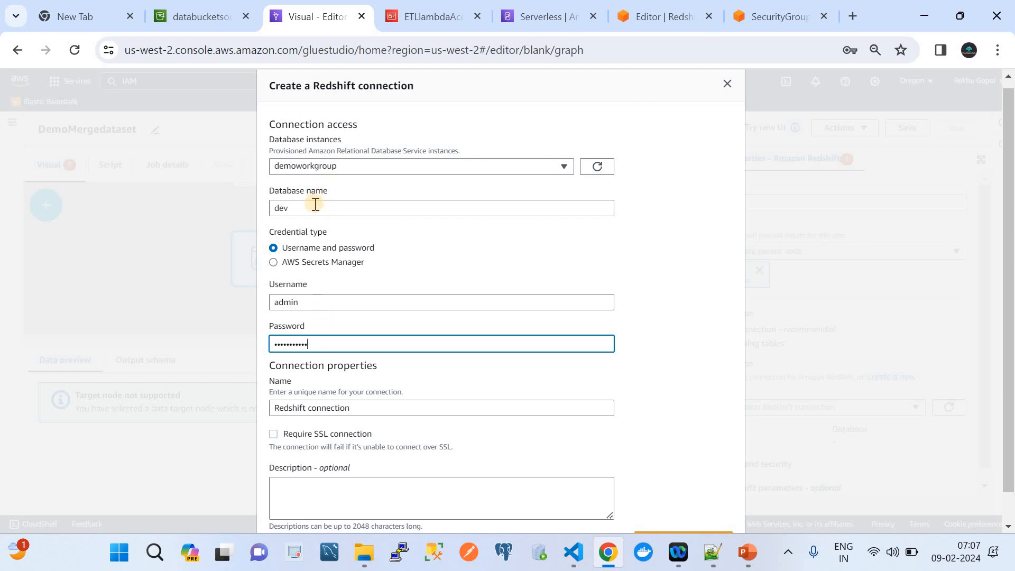
Check the dev database in the query editor, create the connection named Redshift connection in Glue, and dismiss the notification
left_click(635, 20)
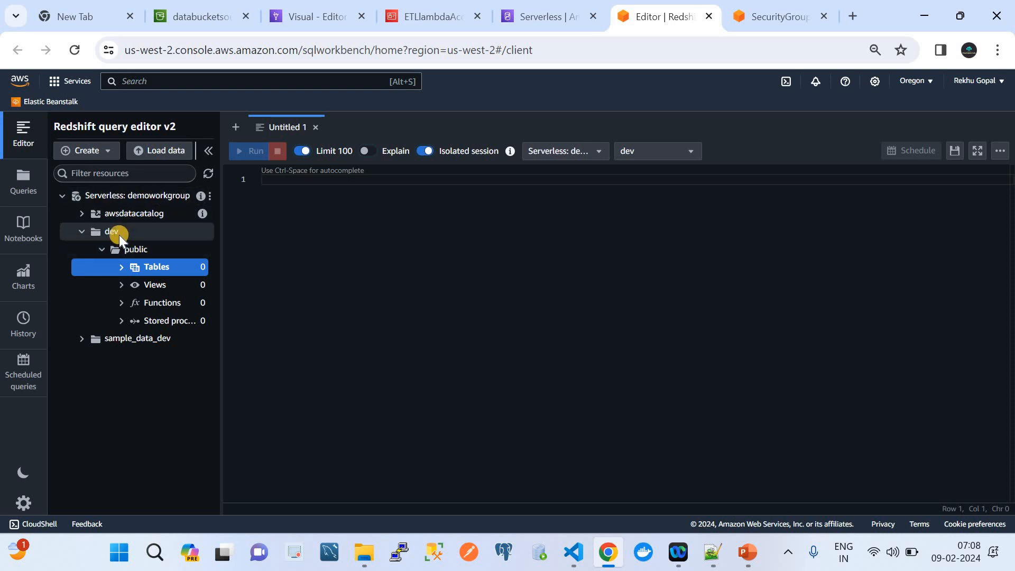
left_click(289, 21)
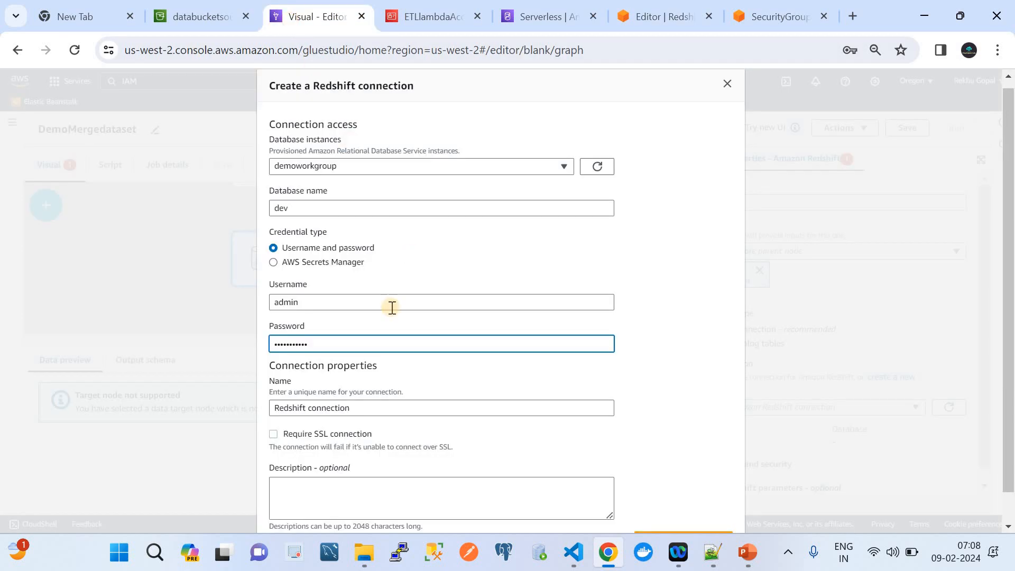
scroll(396, 367, "down", 1)
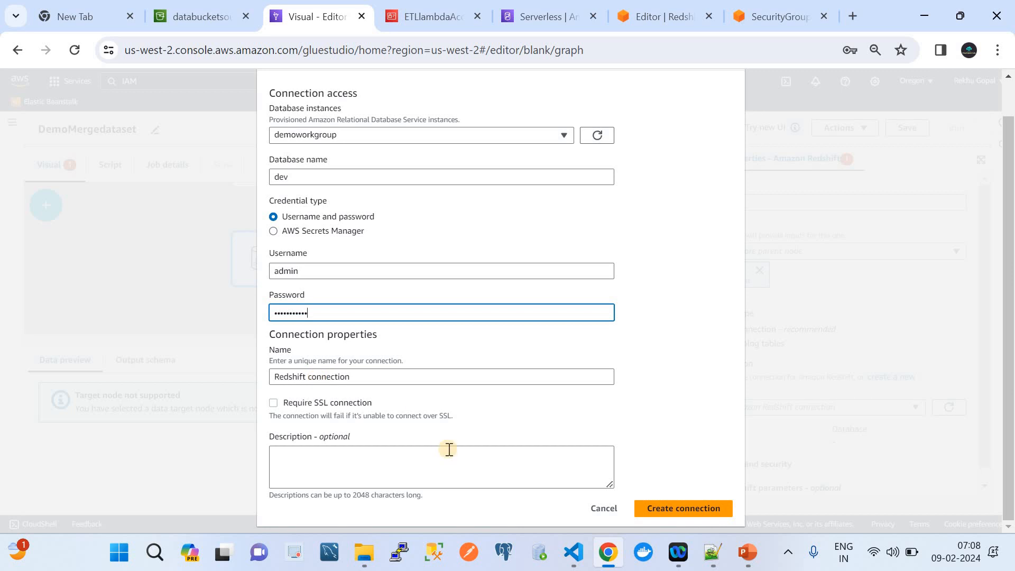
left_click(667, 503)
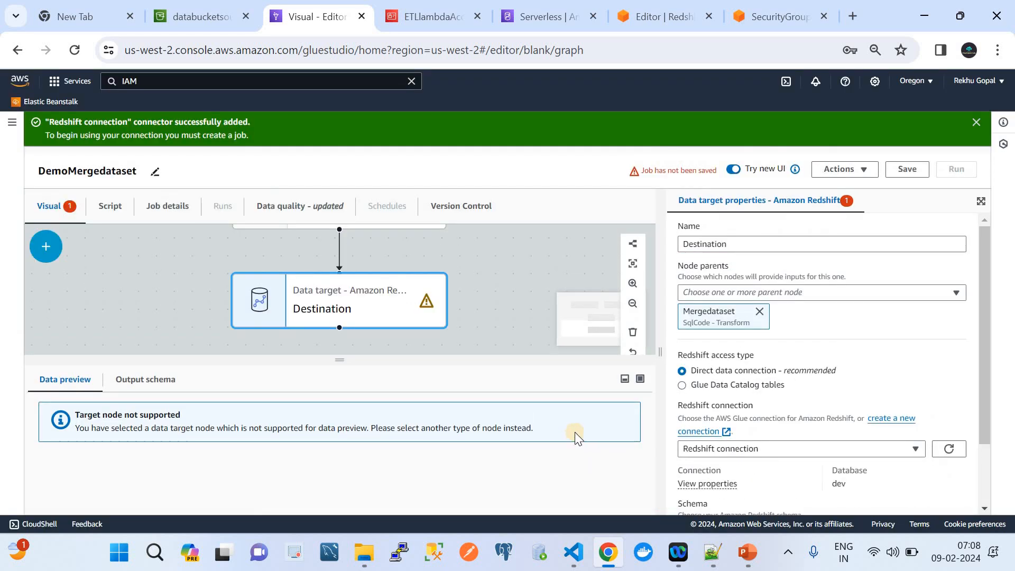
scroll(820, 407, "down", 2)
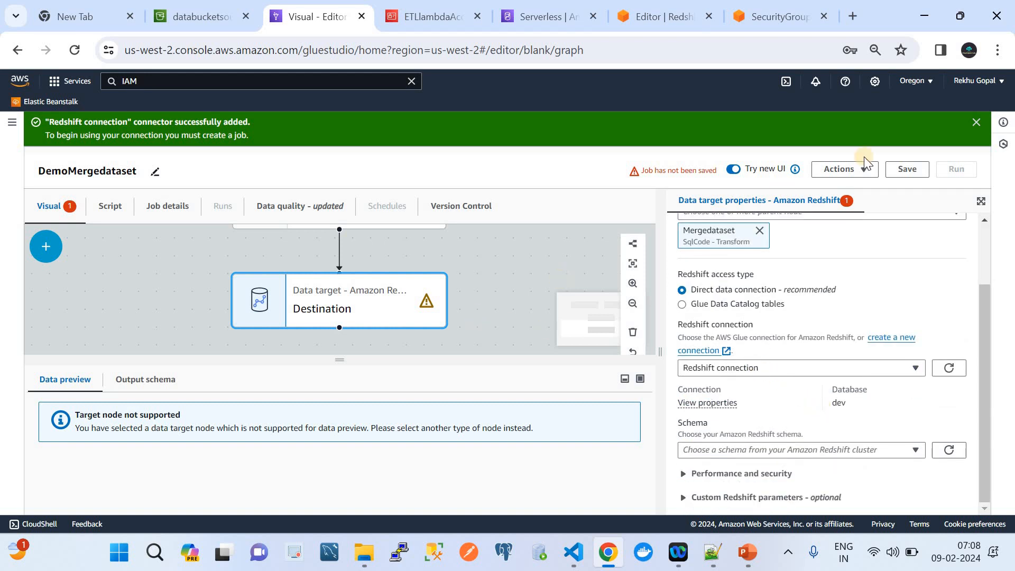
left_click(975, 122)
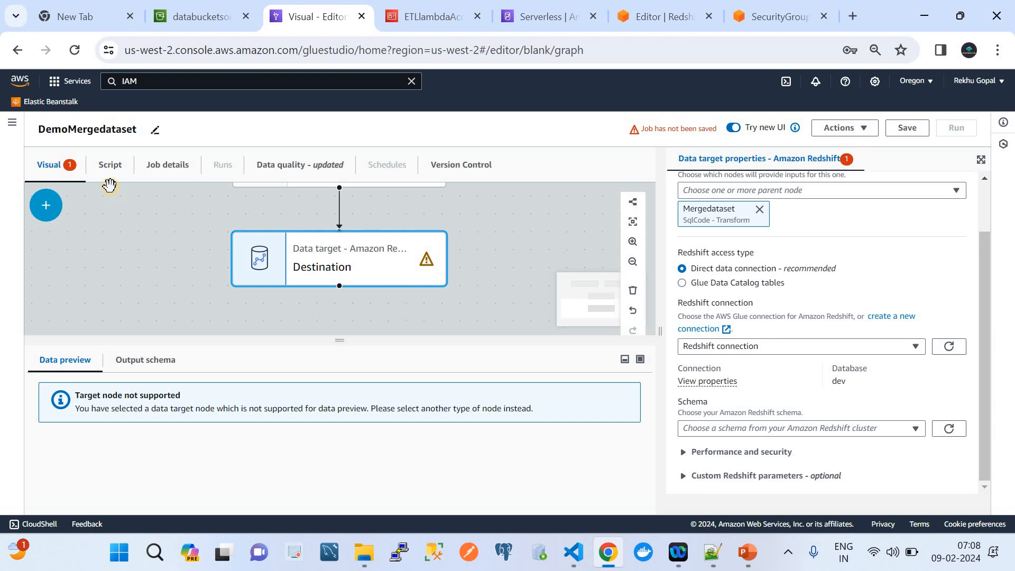
Set the Destination node's Redshift schema to public
scroll(203, 259, "up", 2)
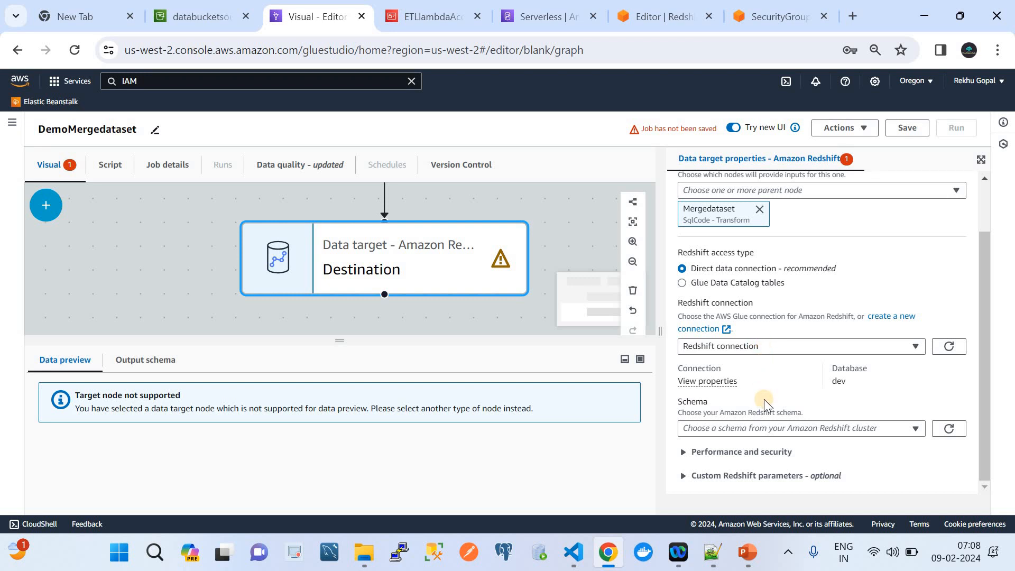
left_click(770, 428)
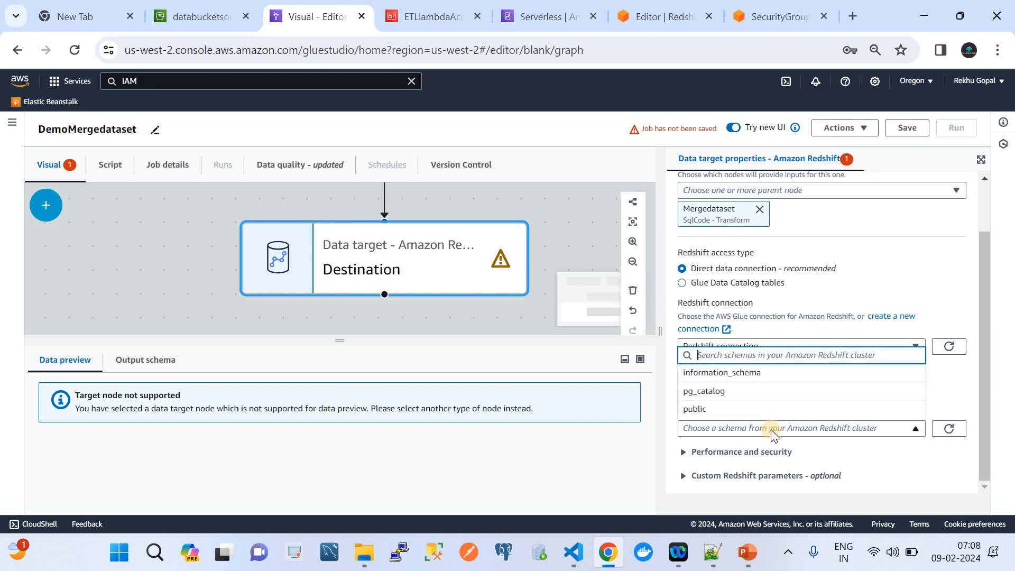
left_click(716, 409)
scroll(734, 421, "down", 2)
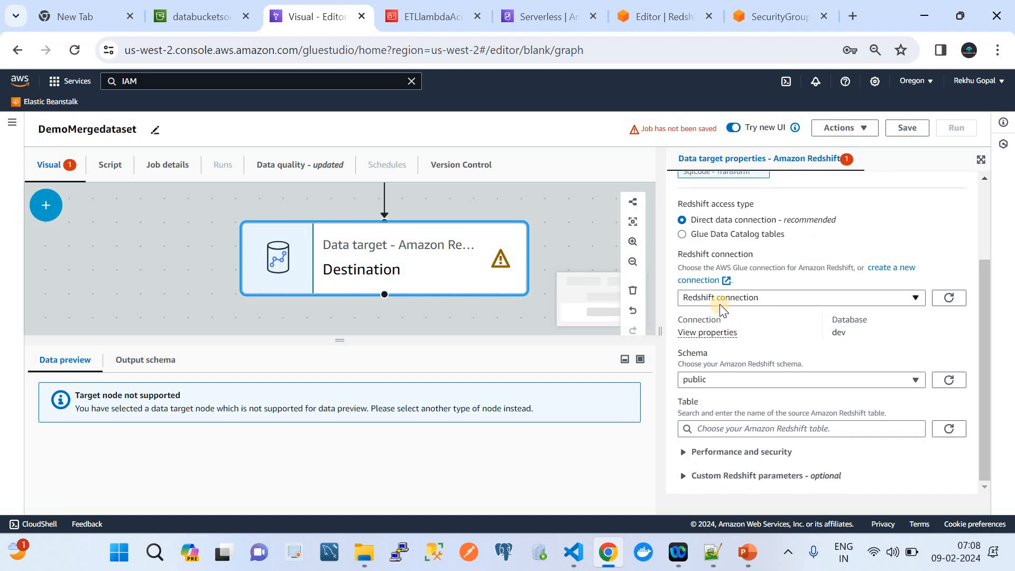
left_click(746, 379)
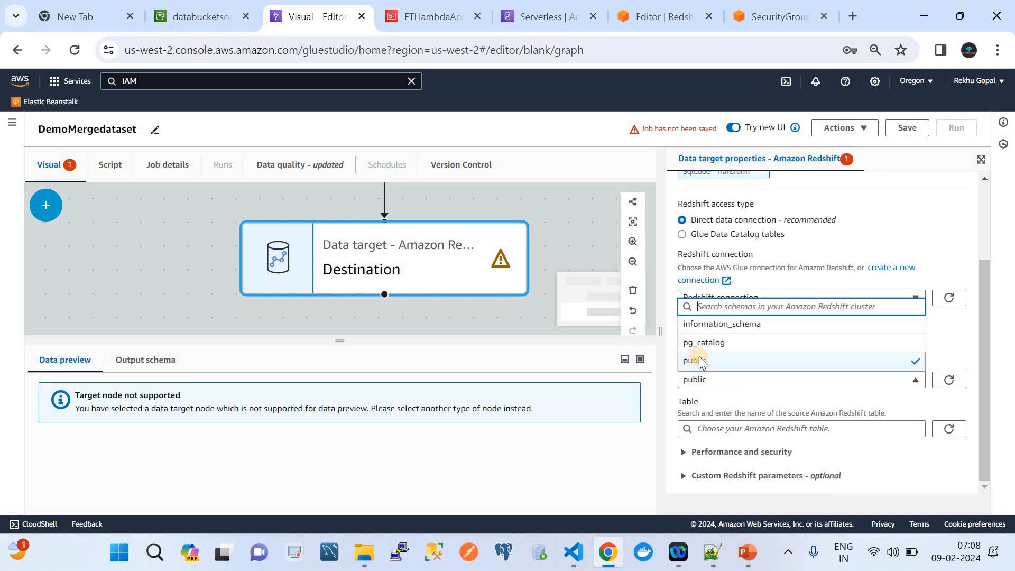
left_click(699, 361)
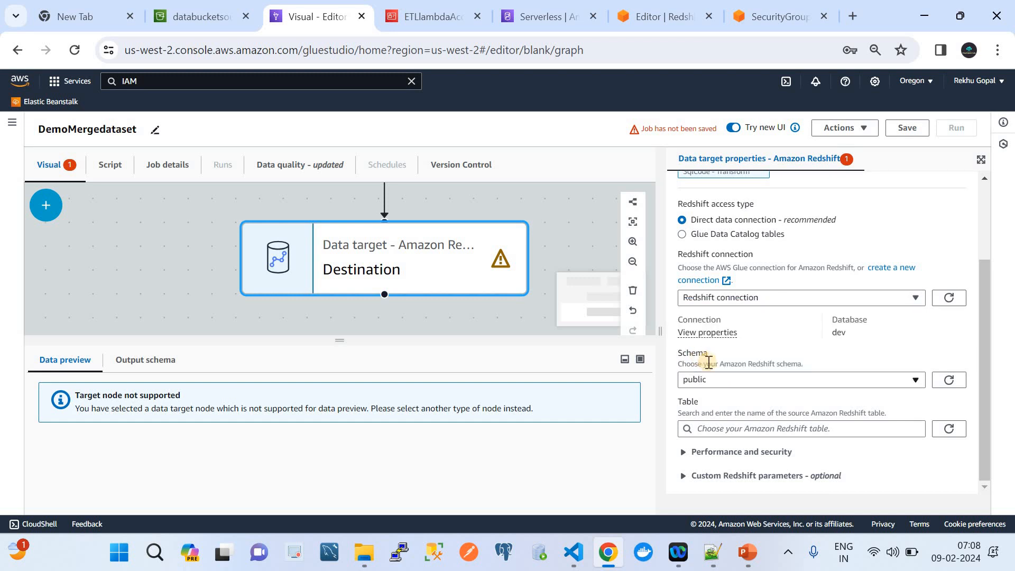
Check the public schema's tables in the Redshift query editor, and inspect the Destination node's table choices and performance and security settings
left_click(646, 8)
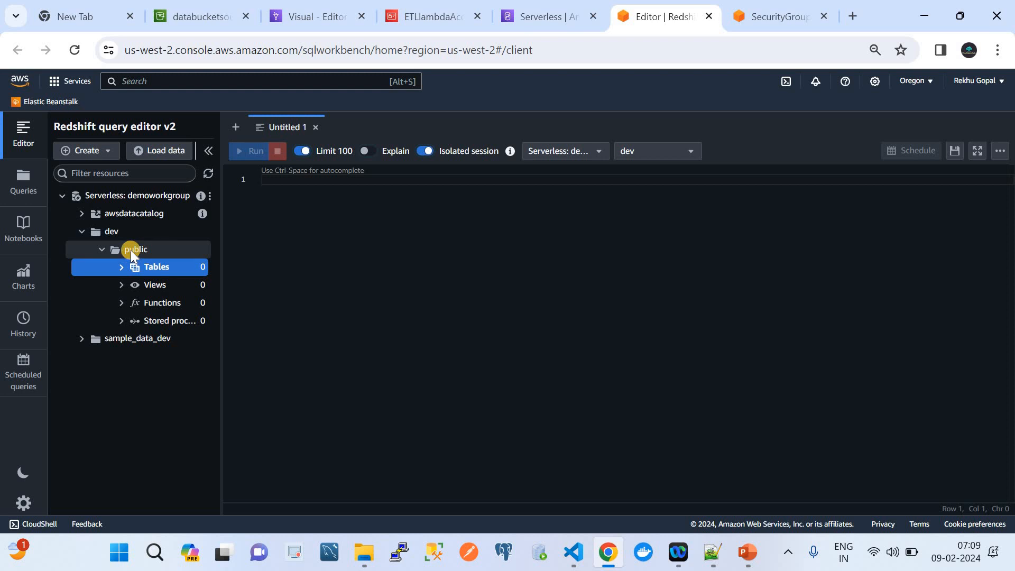
left_click(292, 22)
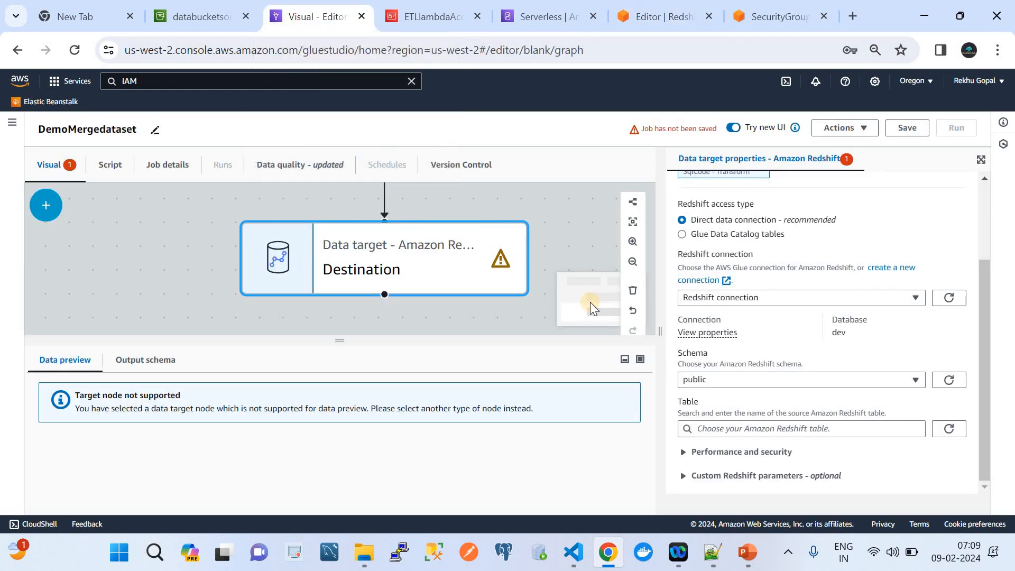
left_click(722, 428)
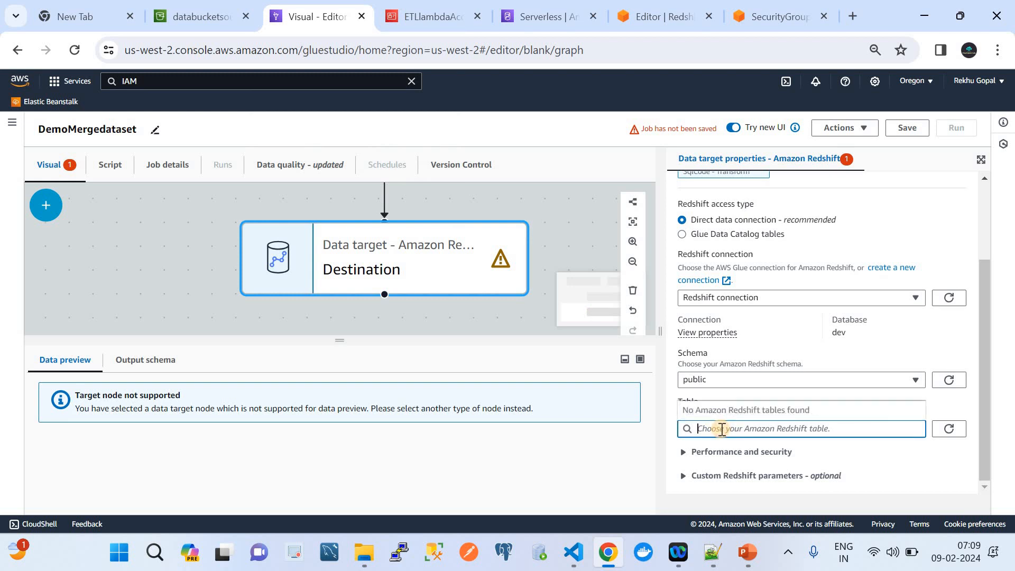
left_click(842, 454)
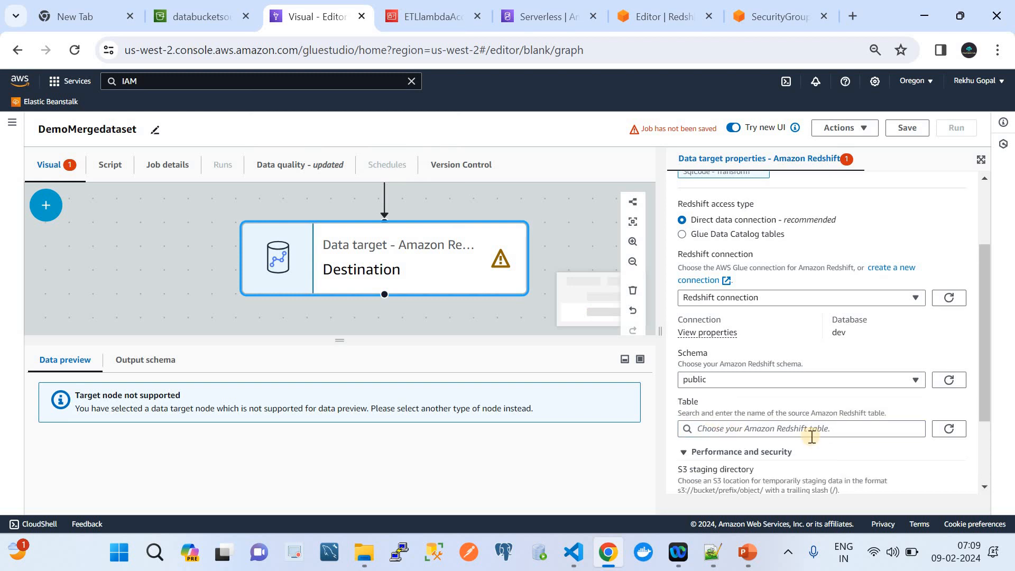
scroll(809, 436, "down", 1)
left_click(727, 346)
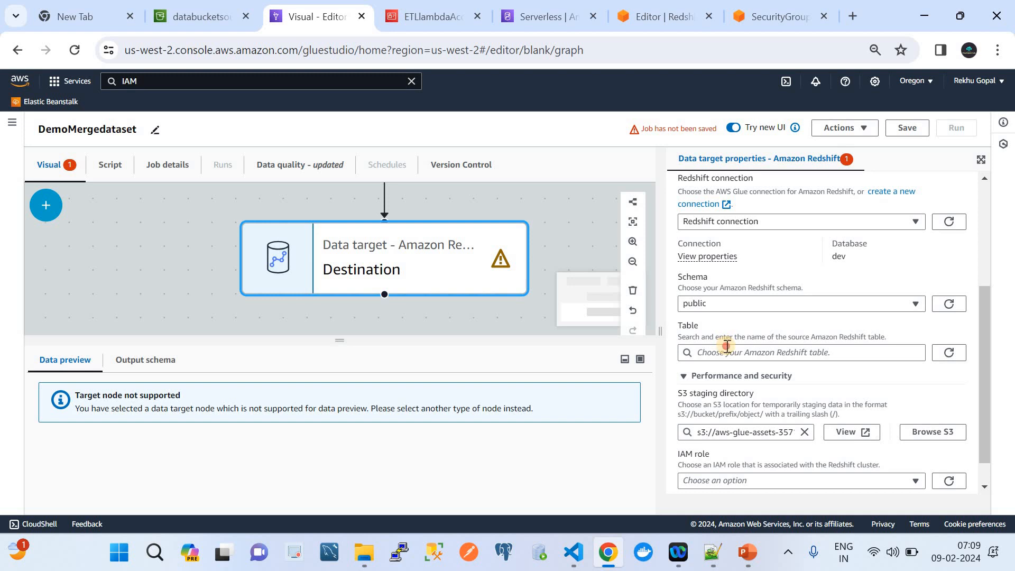
Copy the table name workerslist from SQLCommands.sql in VS Code and set it as the Destination node's Redshift table in Glue
left_click(573, 552)
scroll(270, 135, "up", 3)
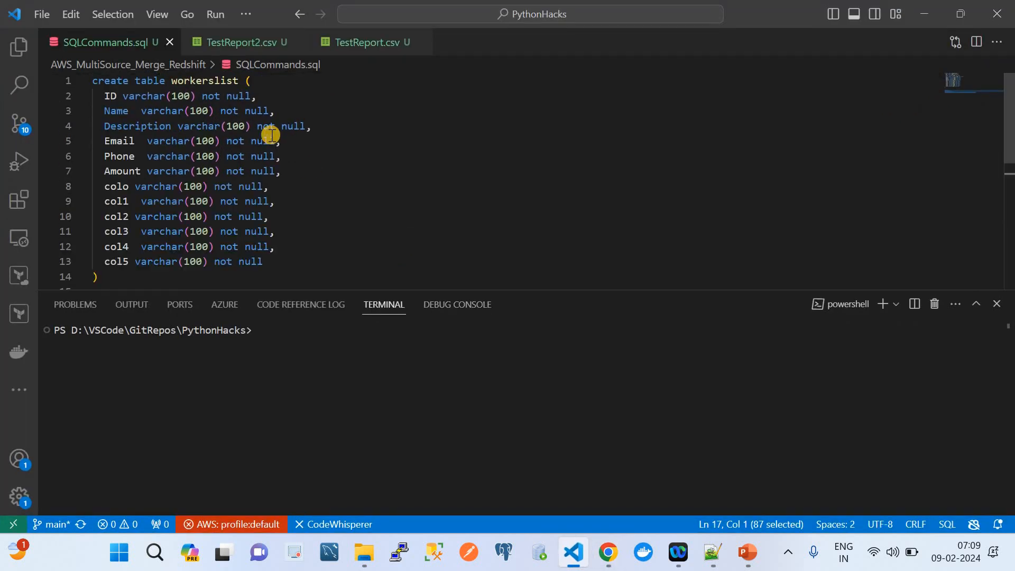
double_click(203, 82)
key("ctrl+c")
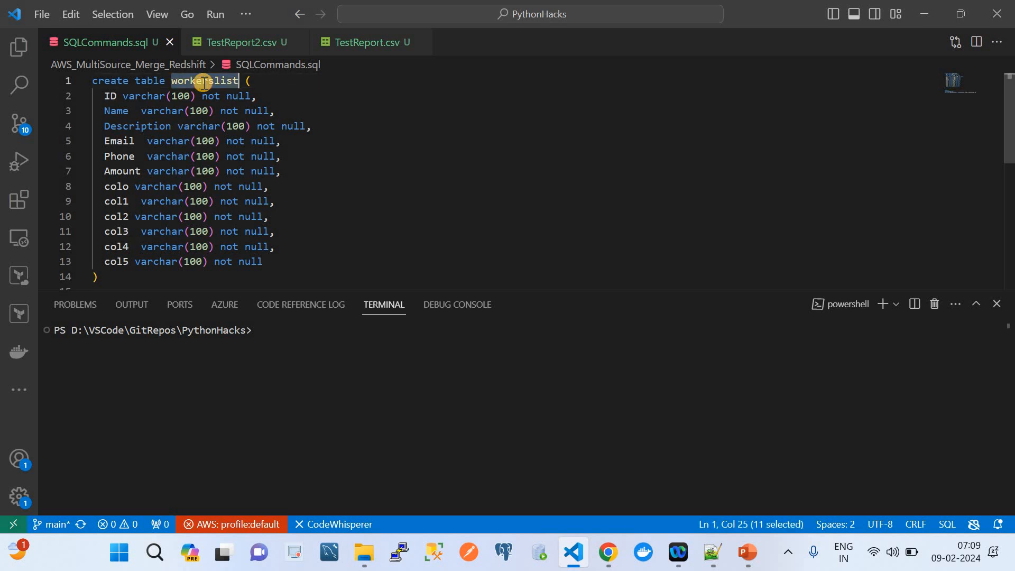
left_click(112, 276)
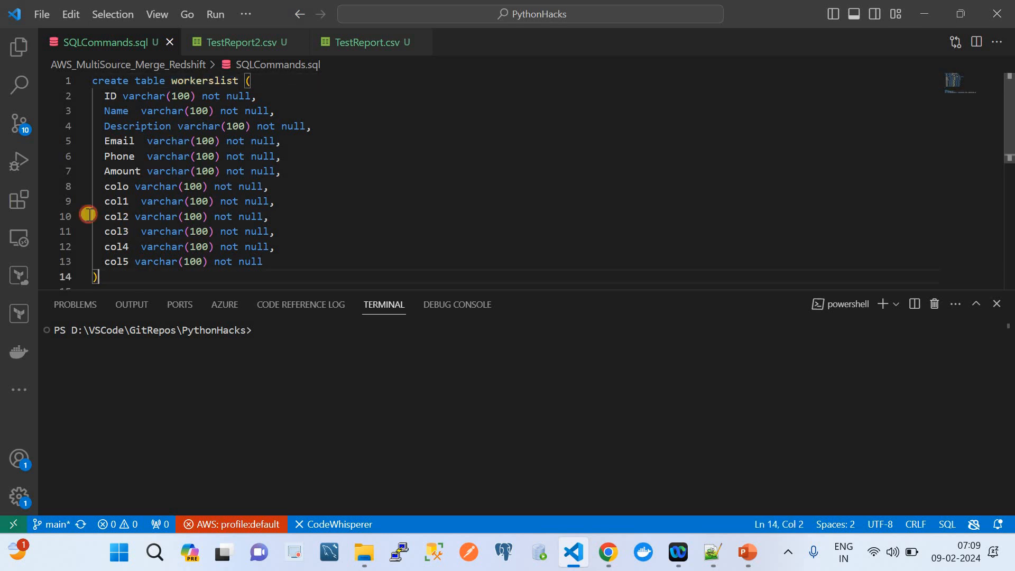
left_click(91, 97, "shift")
left_click(89, 82, "shift")
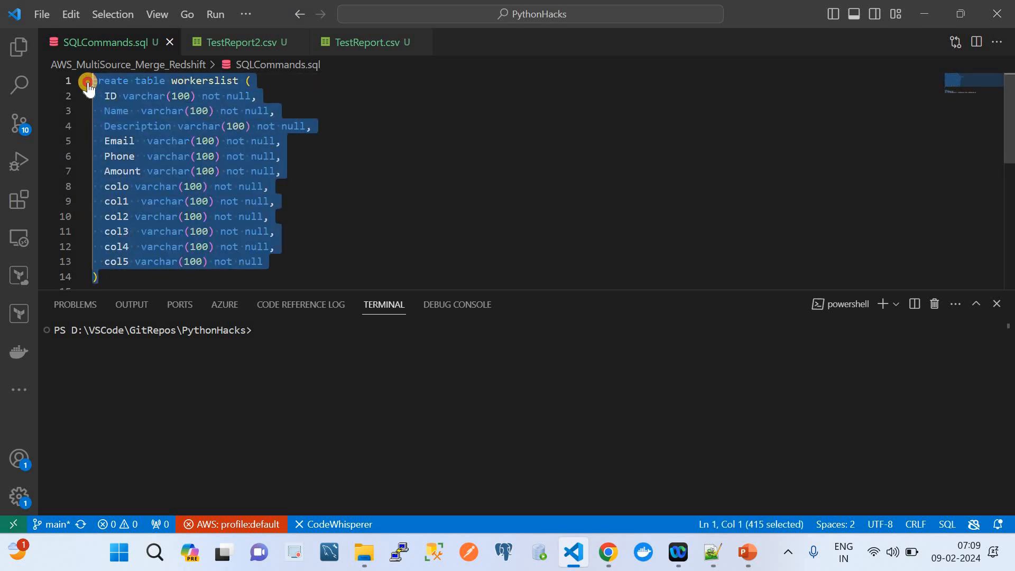
double_click(208, 81)
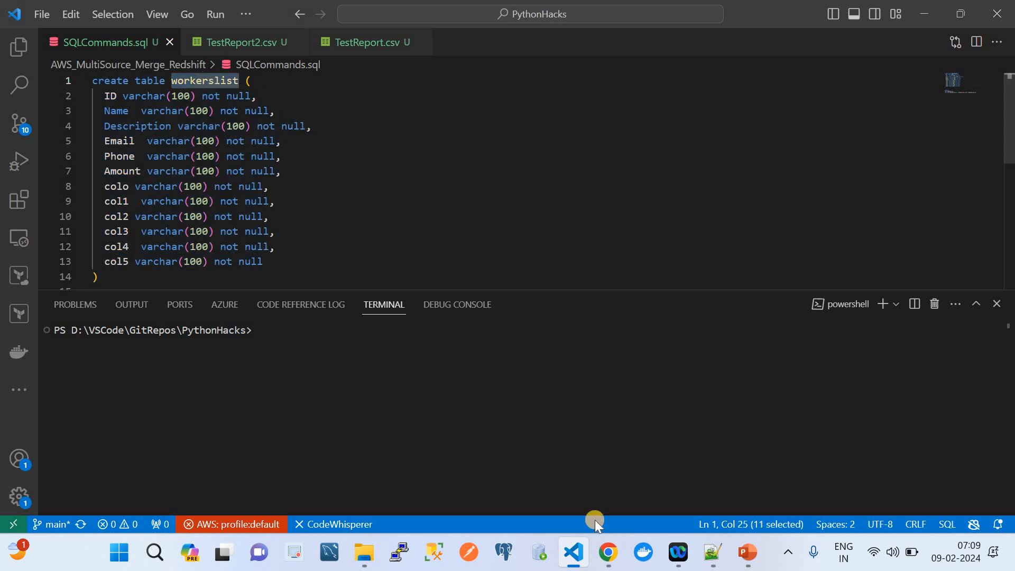
left_click(608, 552)
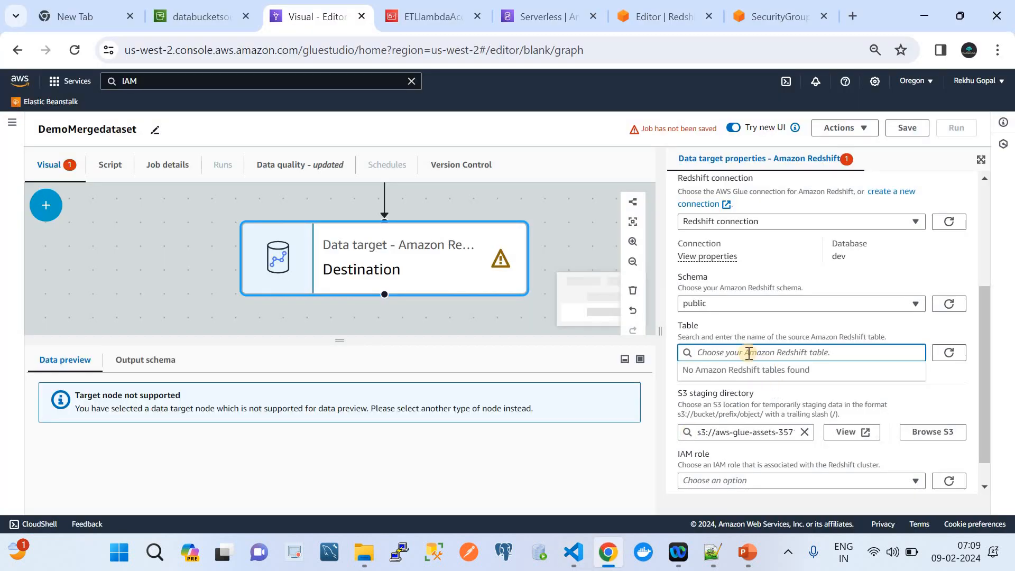
key("ctrl+v")
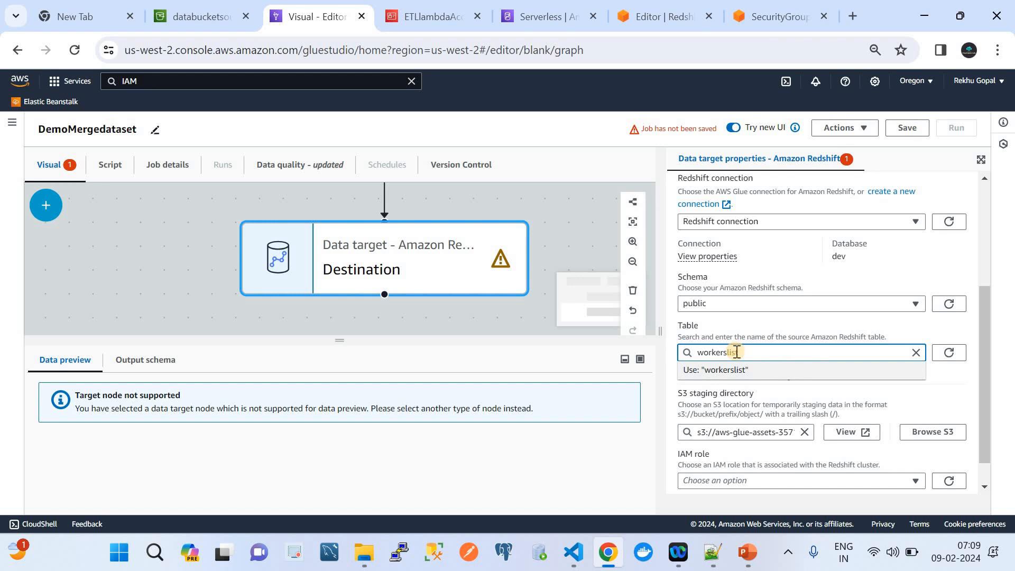
left_click(738, 369)
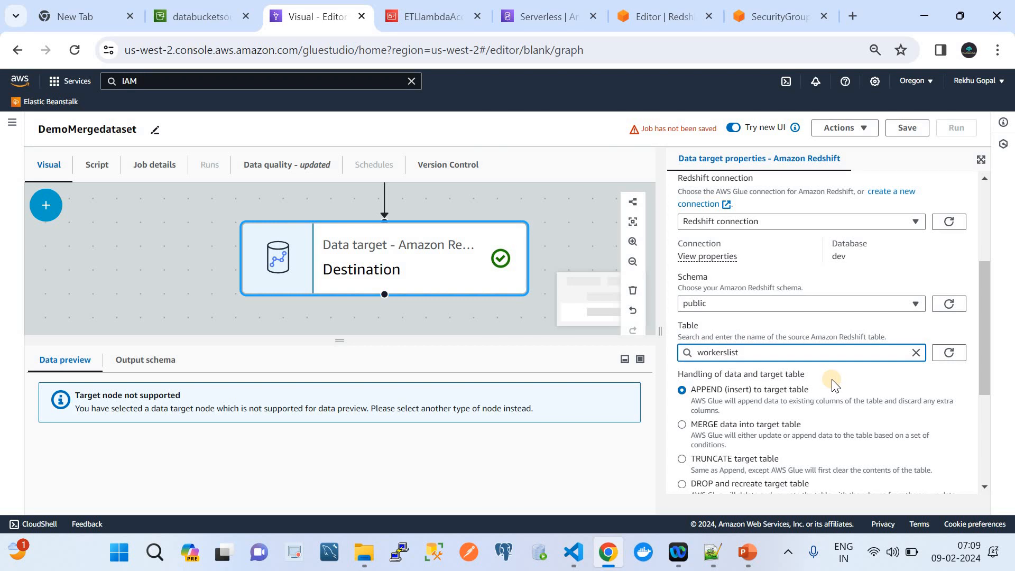
Set the Destination node to merge data into the target table, using ID as the matching key
scroll(832, 379, "down", 1)
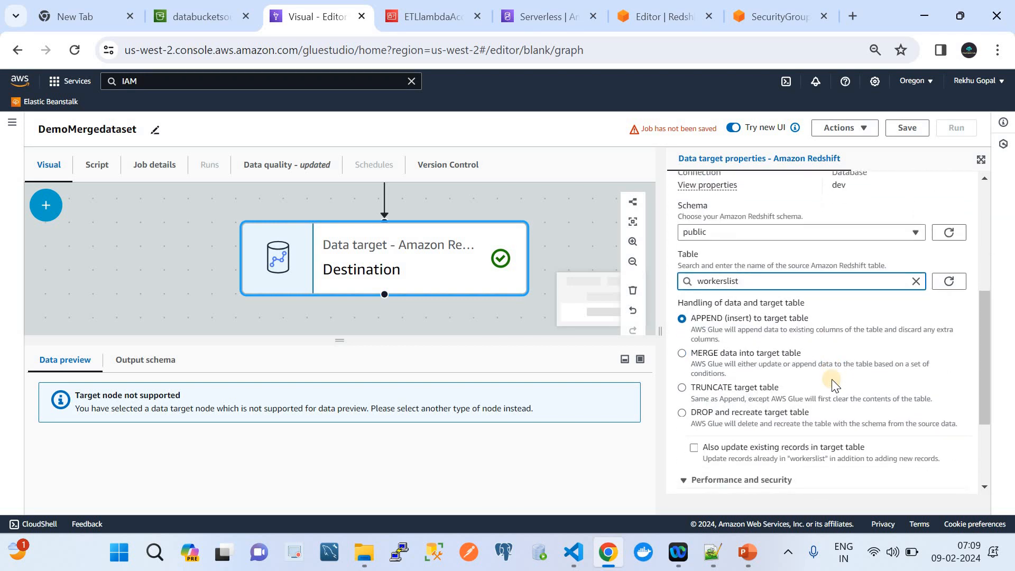
left_click(700, 354)
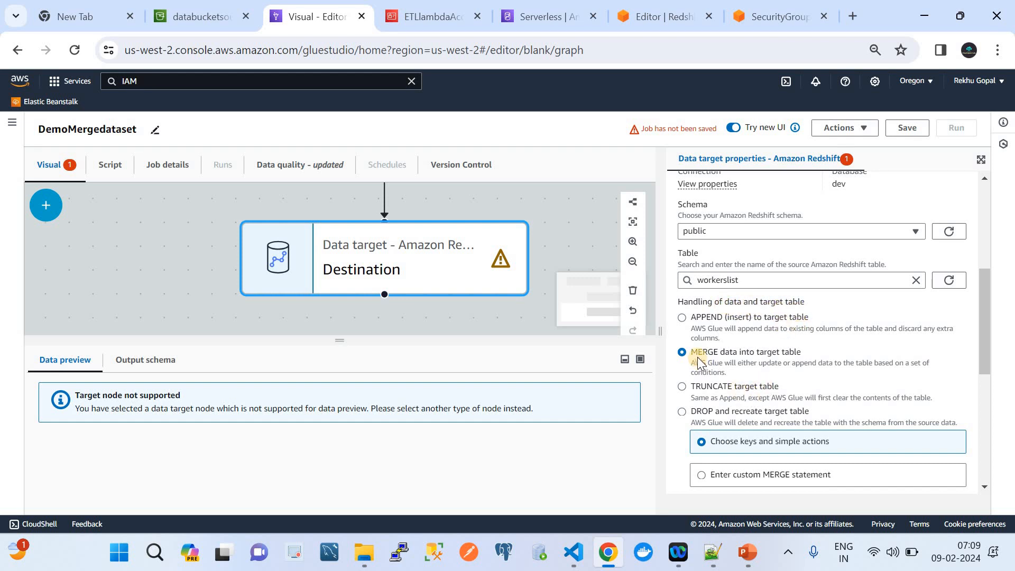
scroll(731, 370, "down", 2)
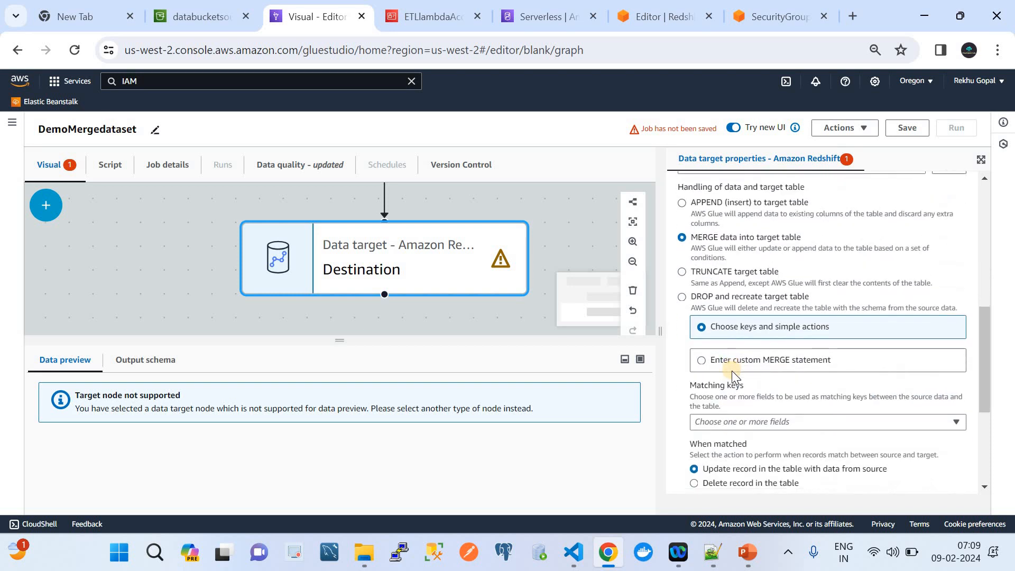
left_click(744, 400)
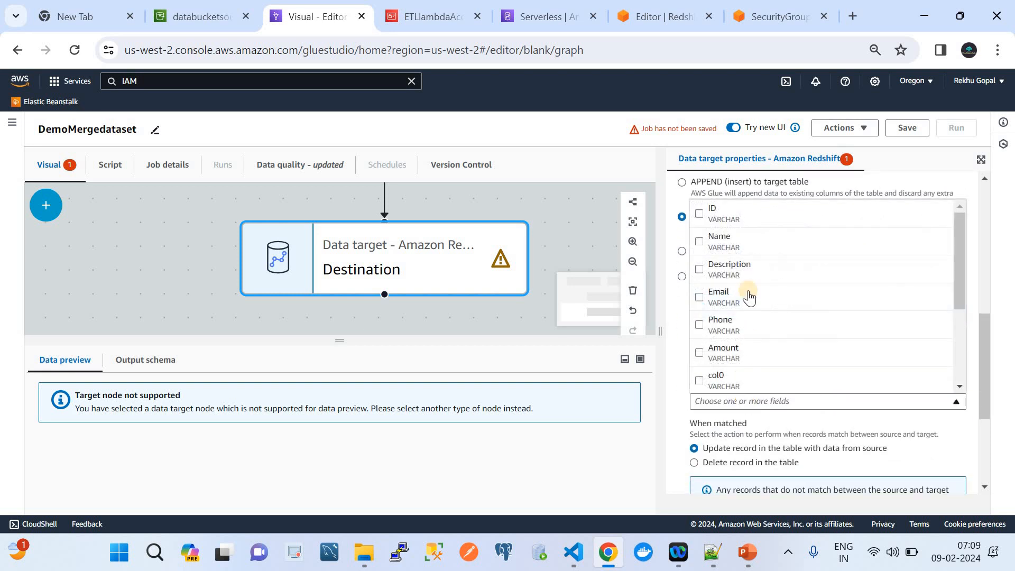
left_click(701, 212)
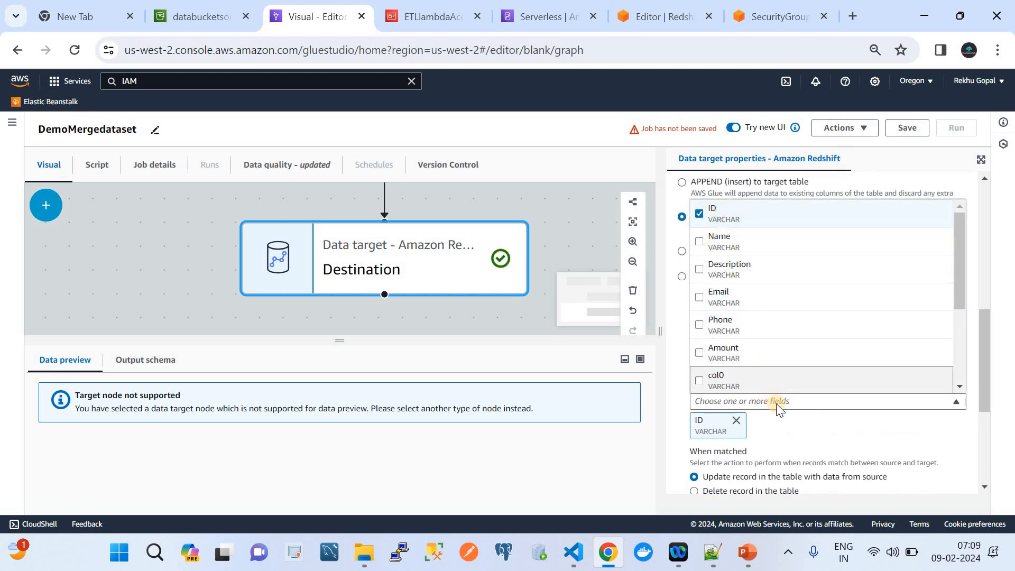
left_click(809, 429)
Review the Destination node's merge, matched-record and S3 staging settings, and save the DemoMergedataset job
scroll(809, 429, "up", 2)
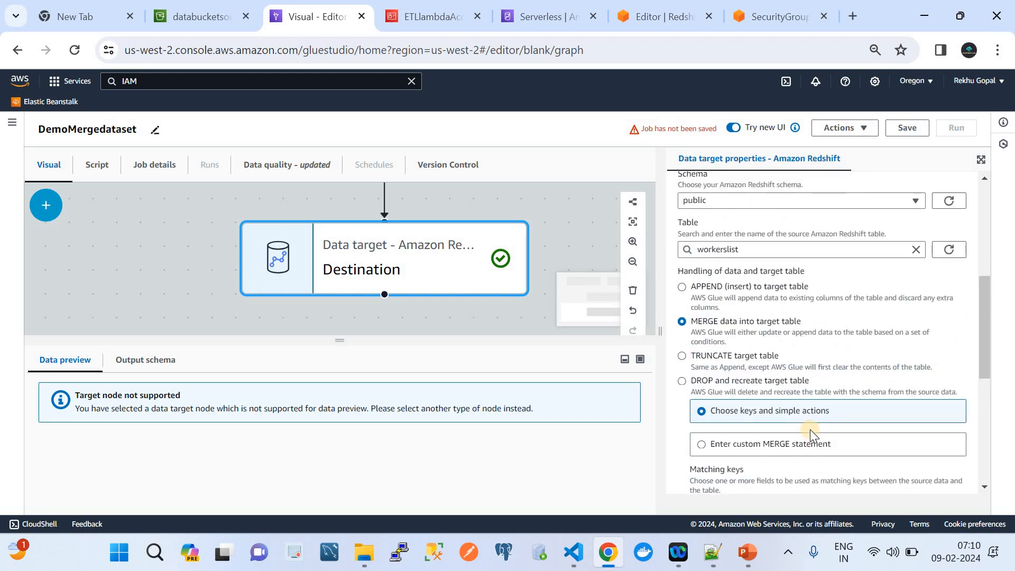
scroll(810, 429, "down", 2)
scroll(813, 433, "down", 1)
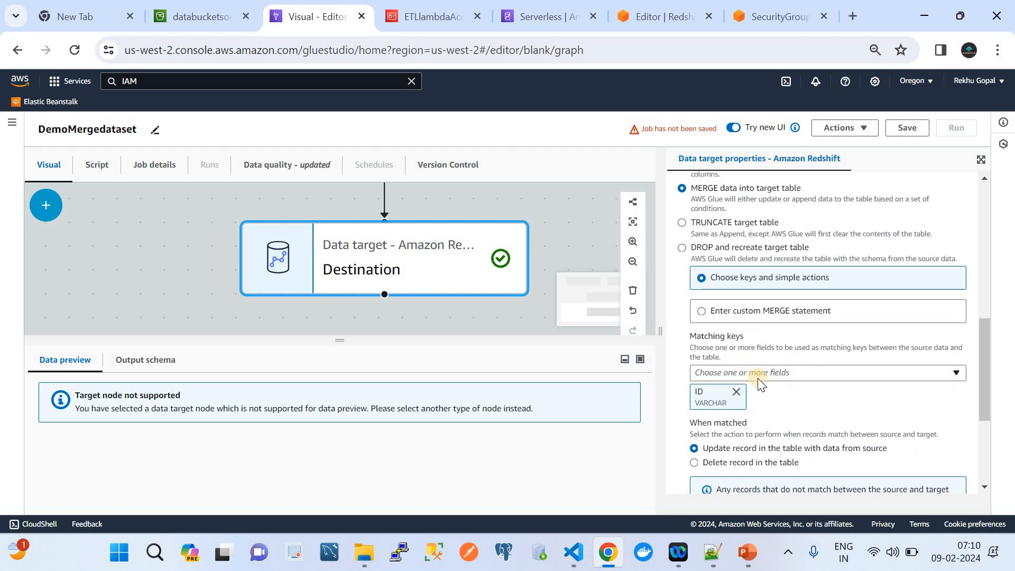
scroll(755, 381, "down", 4)
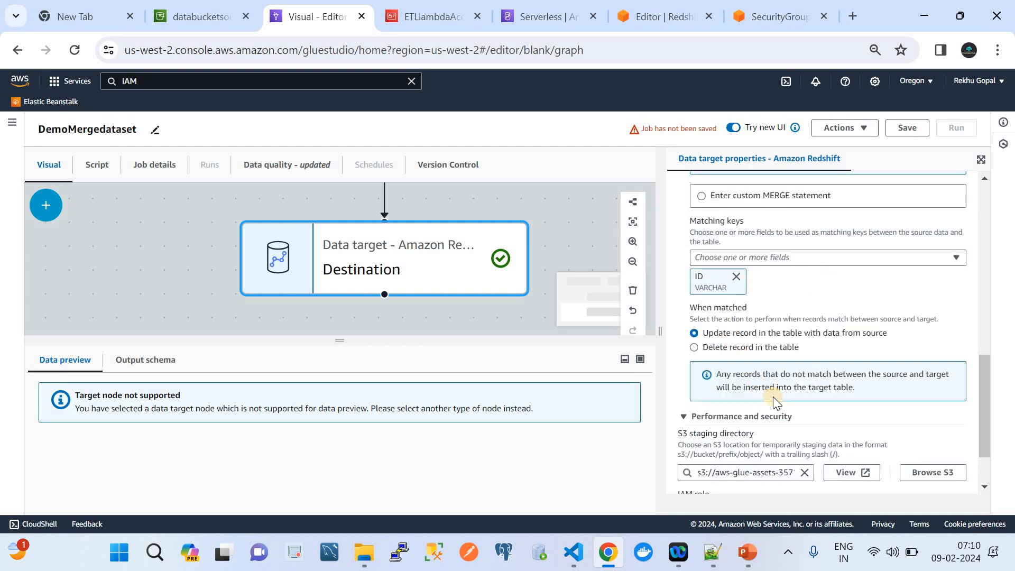
scroll(773, 396, "down", 3)
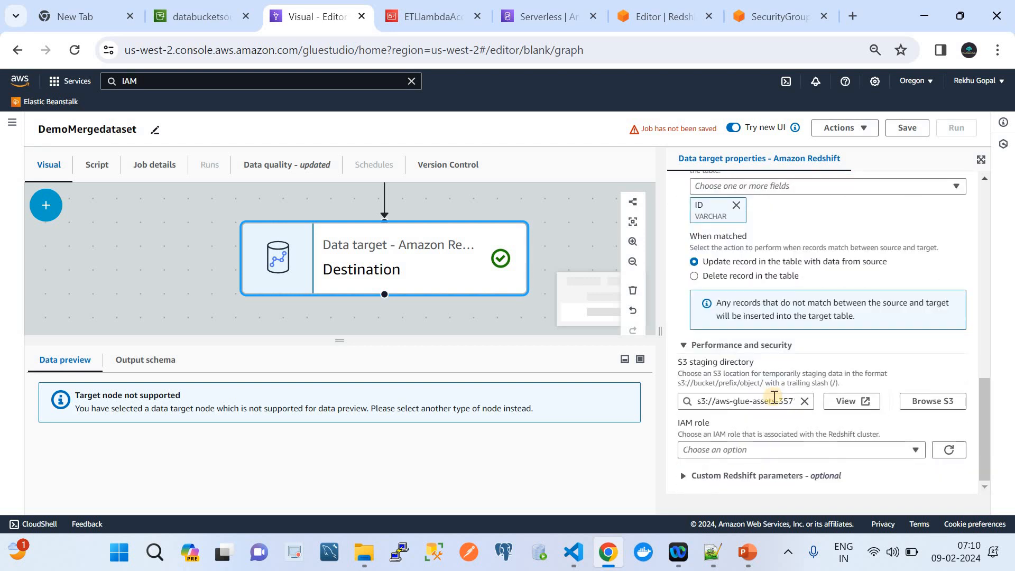
scroll(773, 396, "up", 10)
scroll(773, 396, "up", 5)
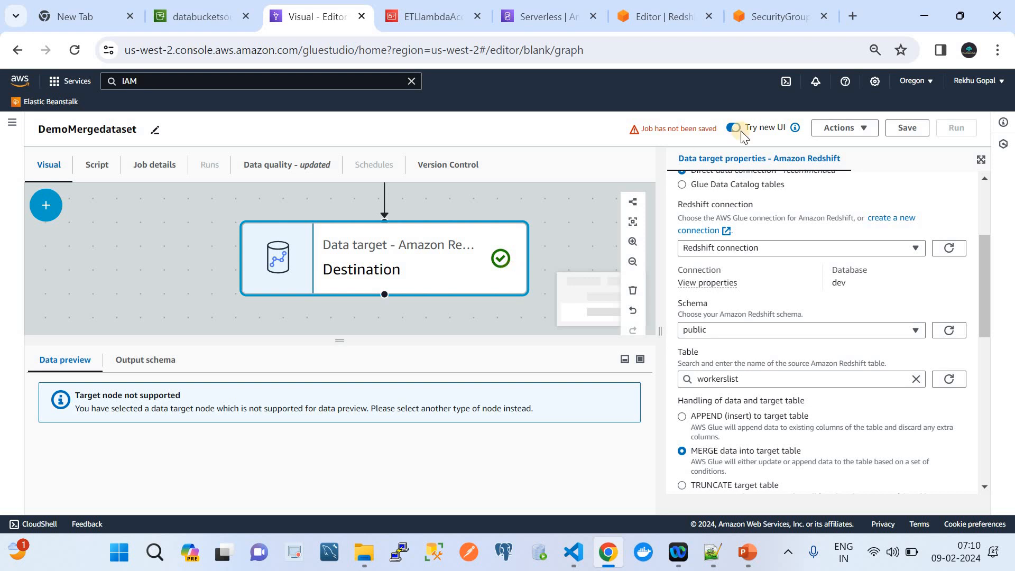
left_click(891, 132)
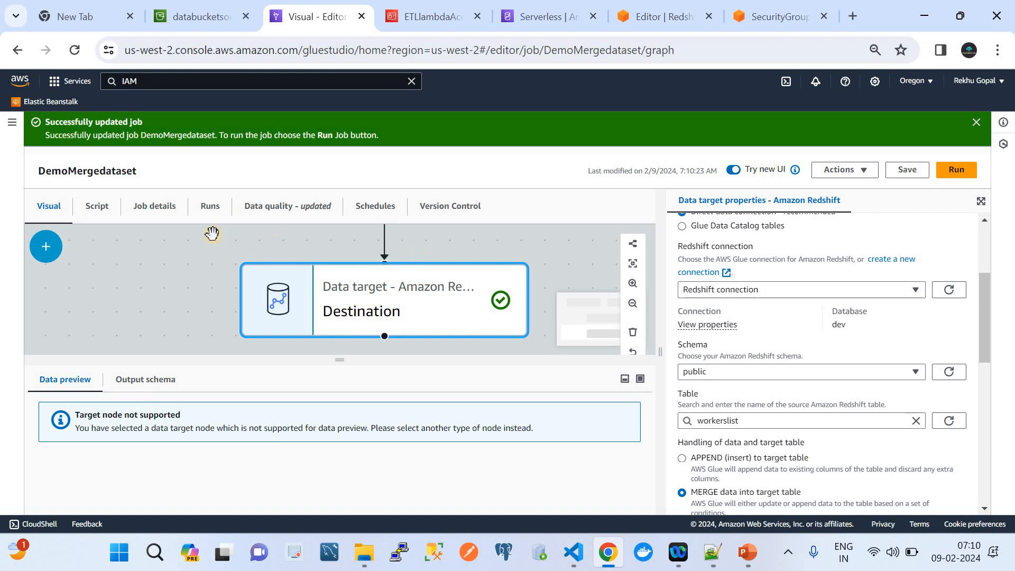
Review the job's generated script, including the SQL join and the Redshift write section, and dismiss the notification
left_click(98, 206)
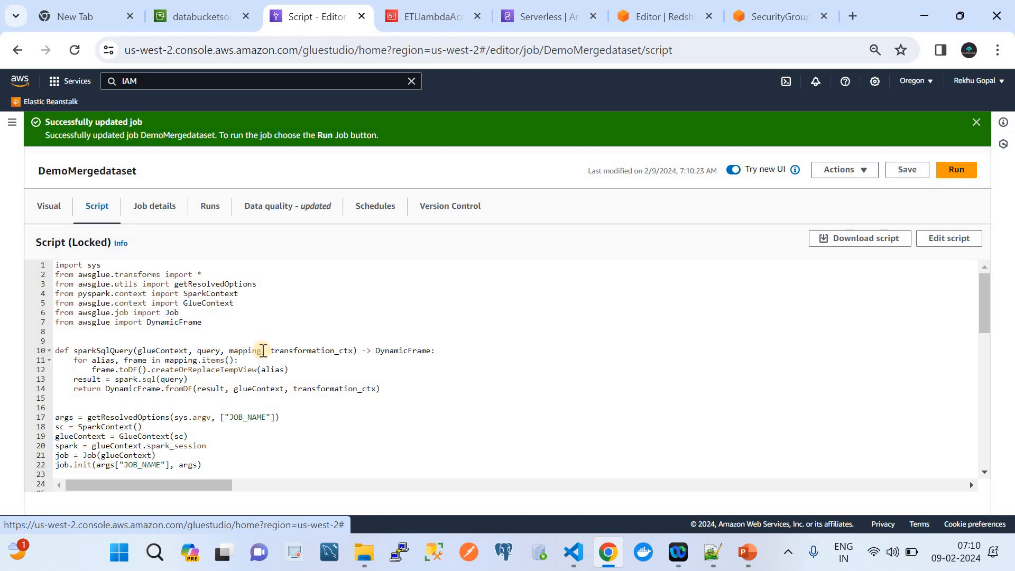
scroll(263, 350, "down", 10)
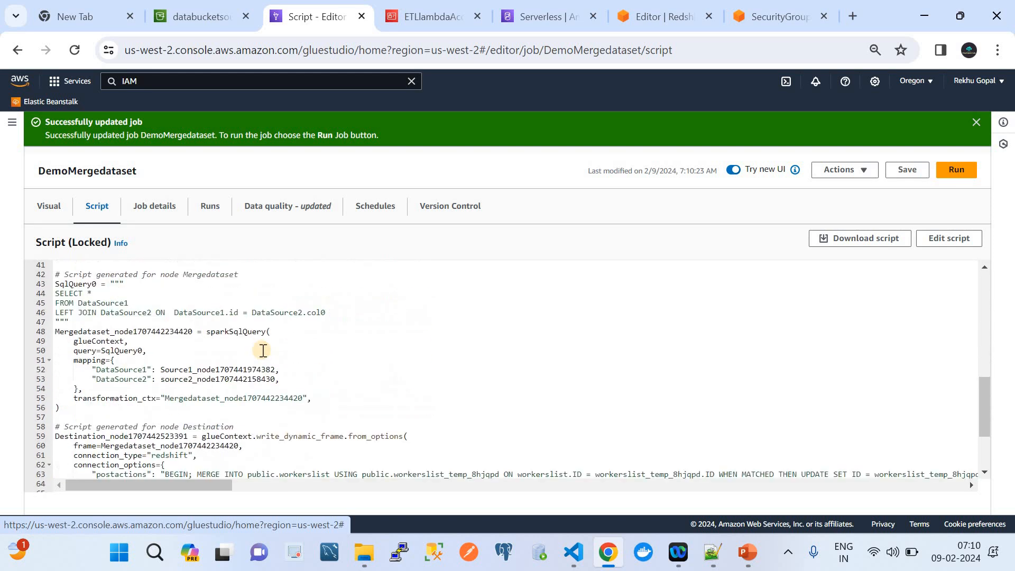
scroll(263, 350, "down", 3)
scroll(263, 350, "up", 13)
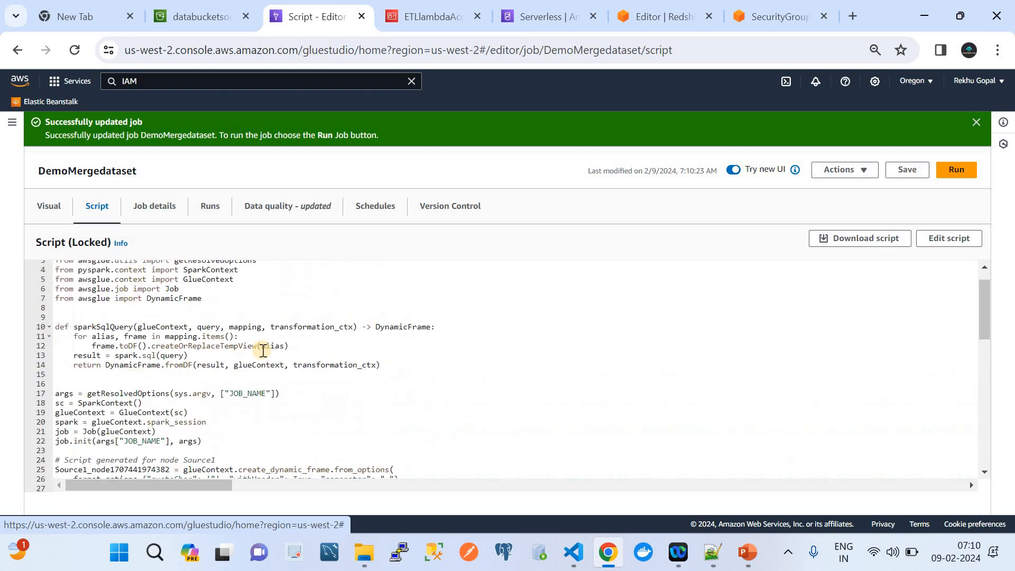
scroll(262, 351, "down", 10)
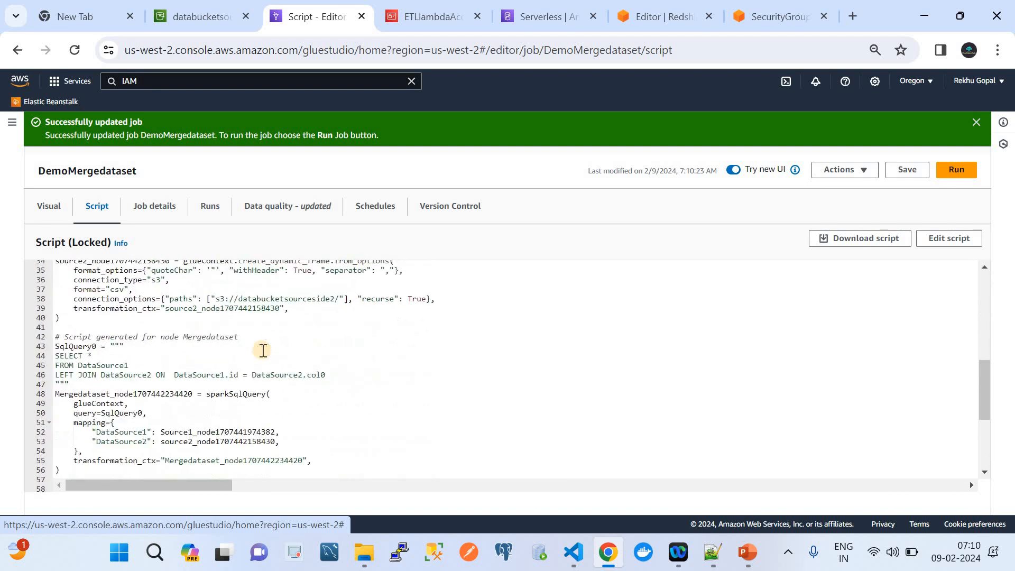
scroll(263, 351, "down", 3)
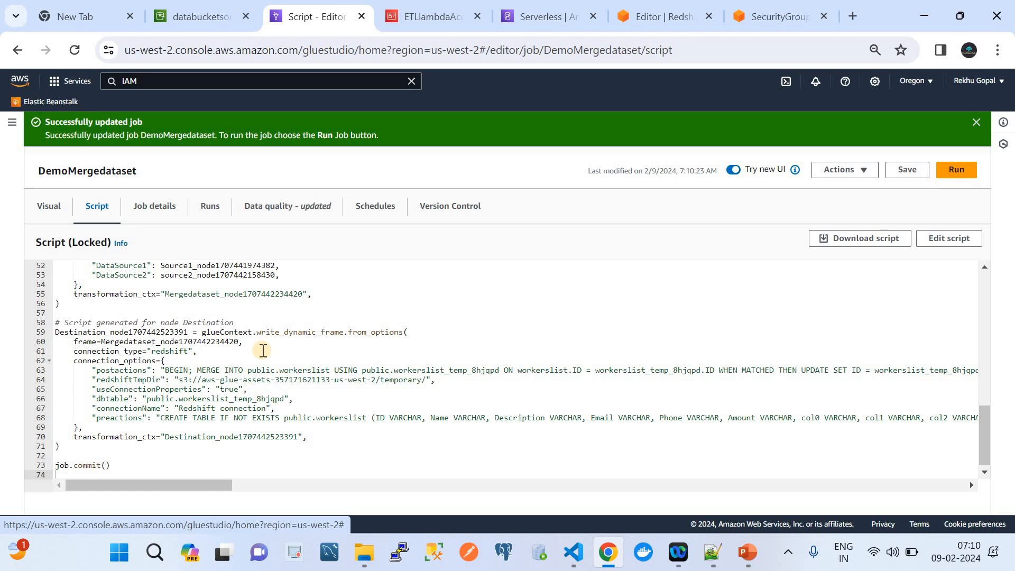
left_click(972, 123)
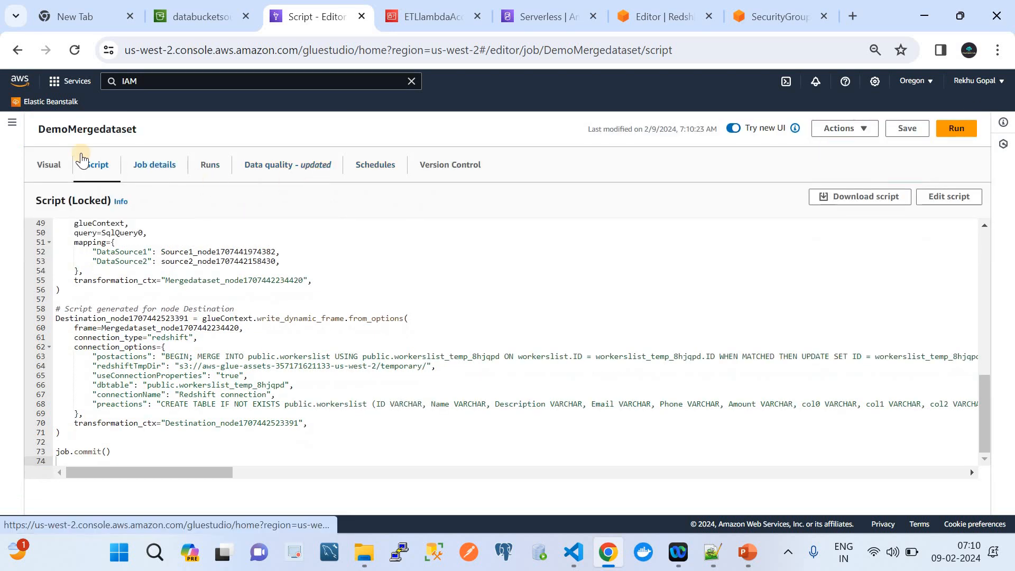
Refresh the Visual ETL jobs list in Glue Studio and run the DemoMergedataset job from it
left_click(13, 124)
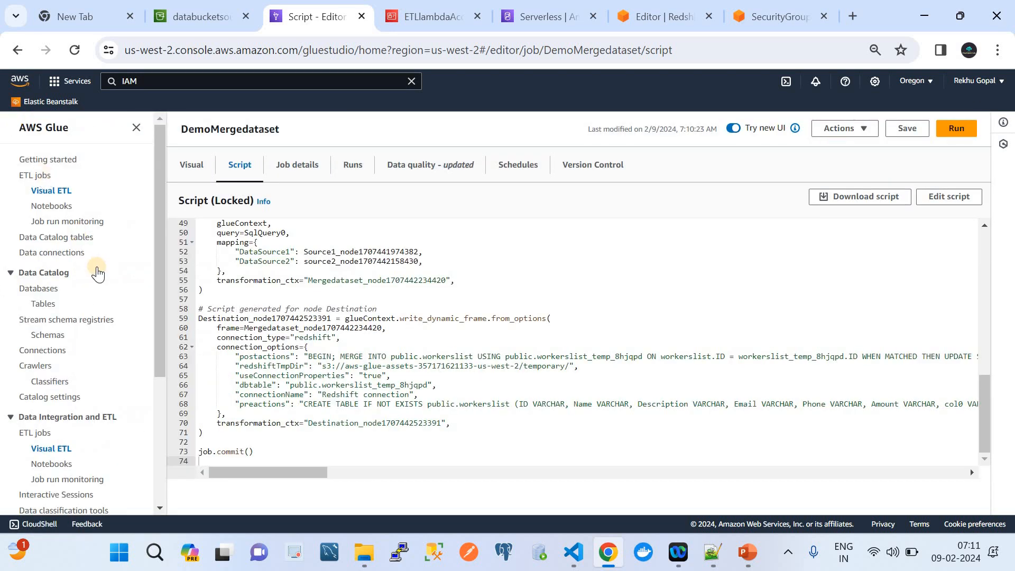
left_click(58, 450)
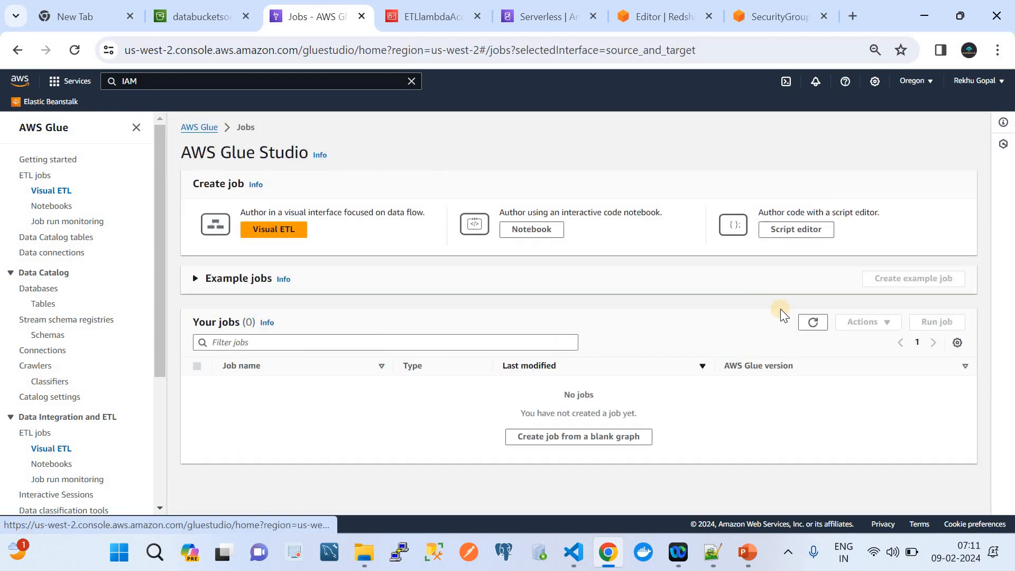
left_click(813, 322)
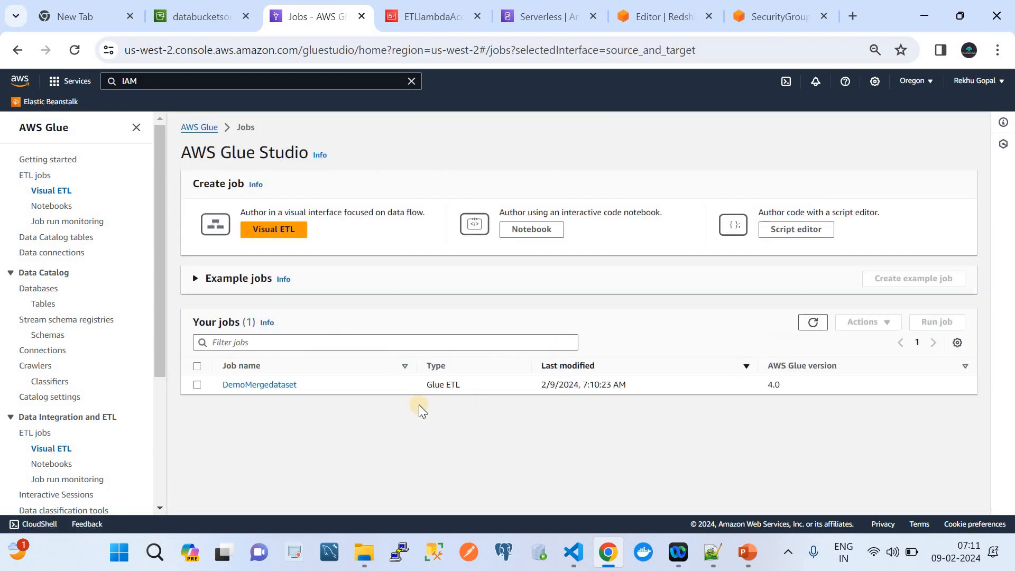
left_click(196, 385)
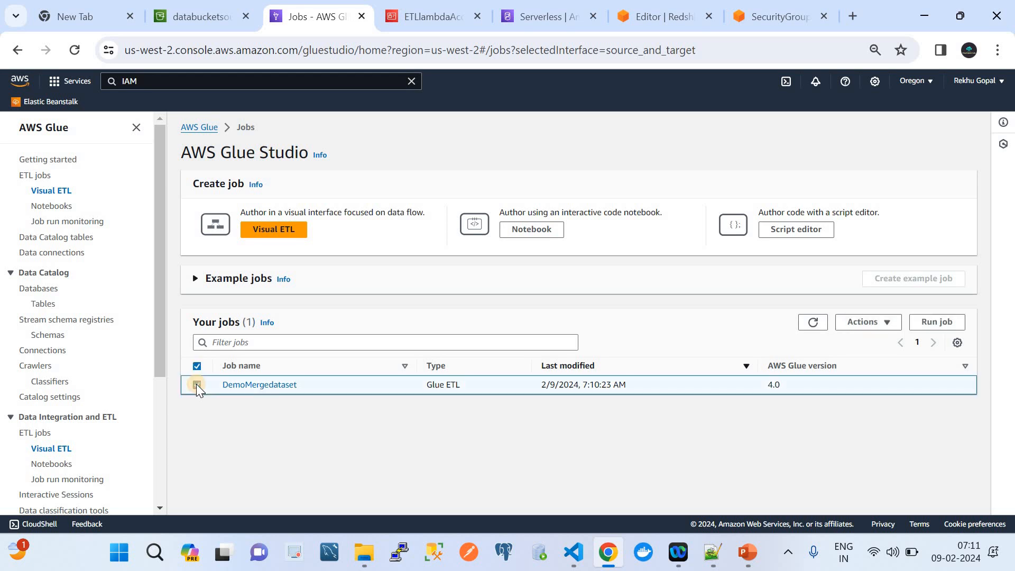
left_click(936, 322)
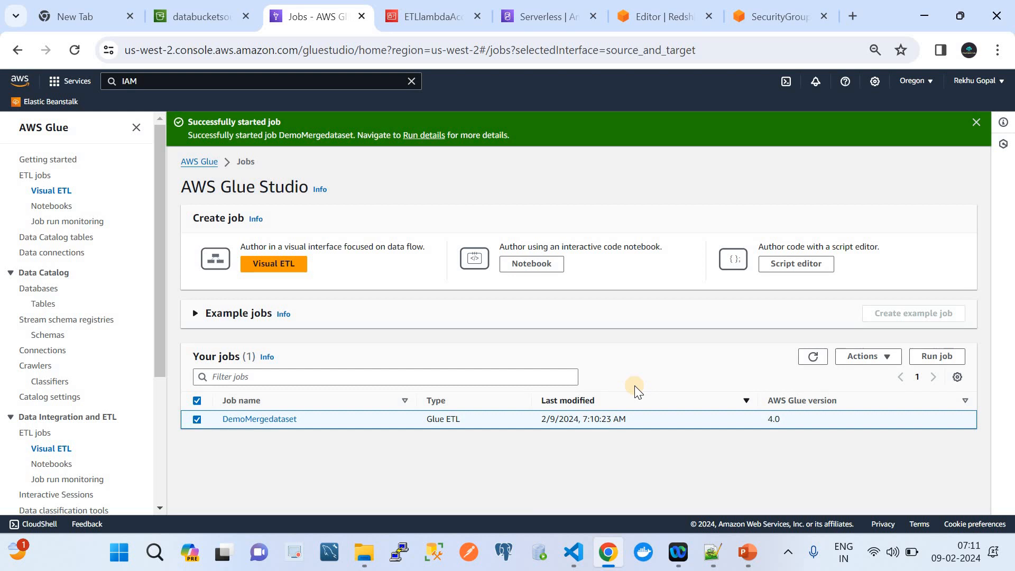
Review the TestReport2.csv and TestReport.csv source data in VS Code, and return to Glue Studio in Chrome
left_click(574, 551)
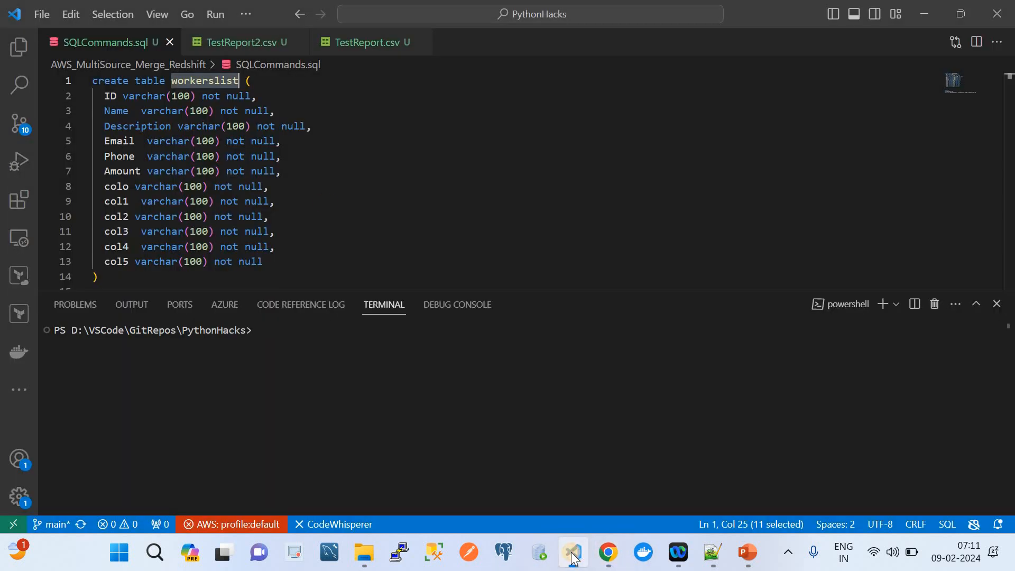
left_click(226, 40)
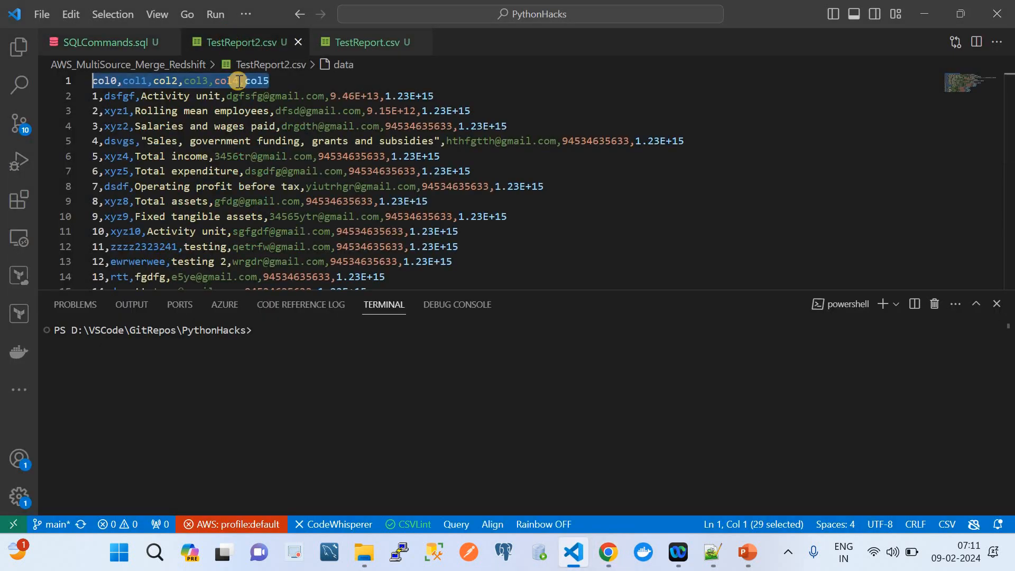
left_click(371, 45)
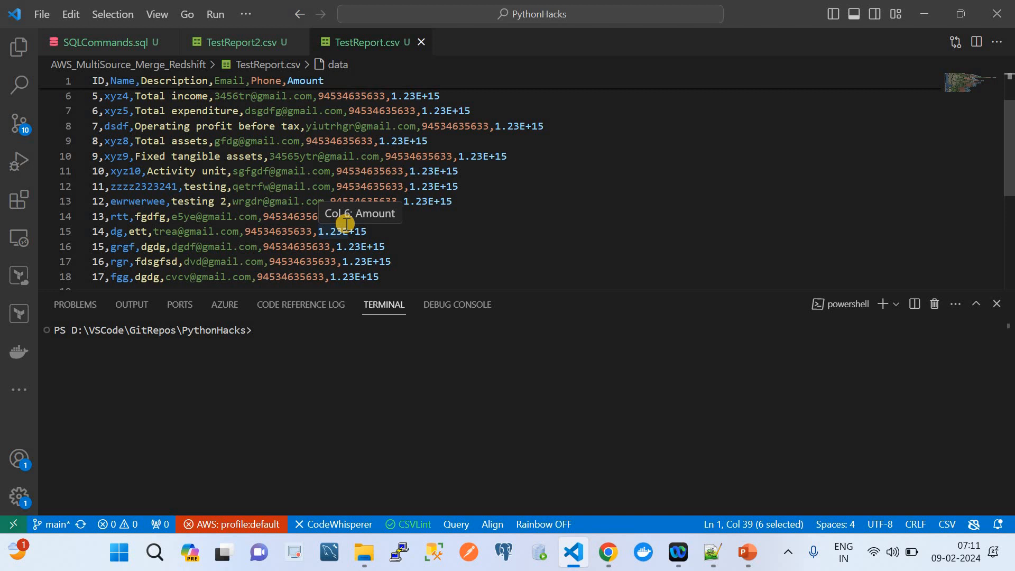
left_click(609, 552)
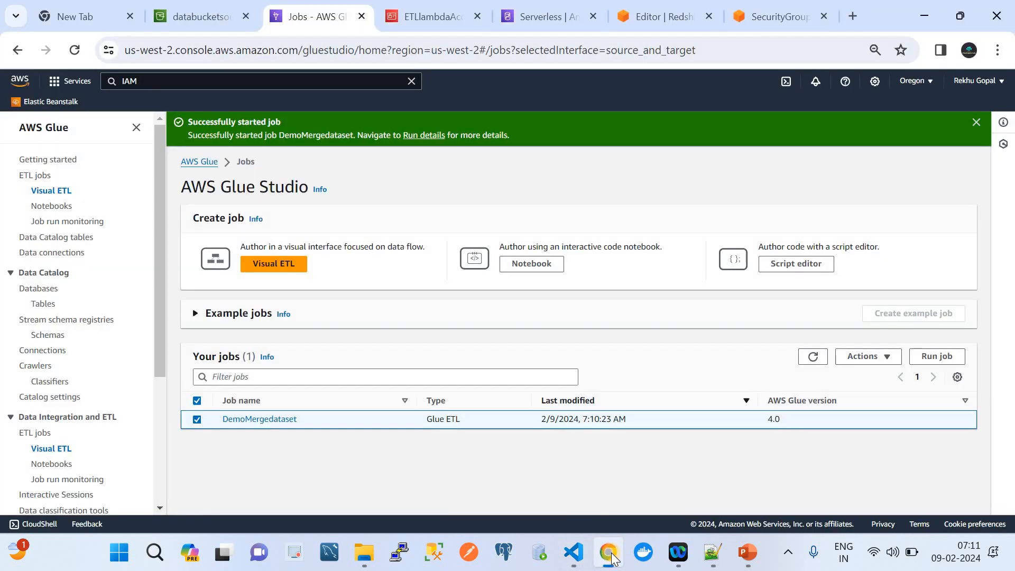
Open the DemoMergedataset job's runs, view the run insights, and refresh the run status several times
left_click(284, 420)
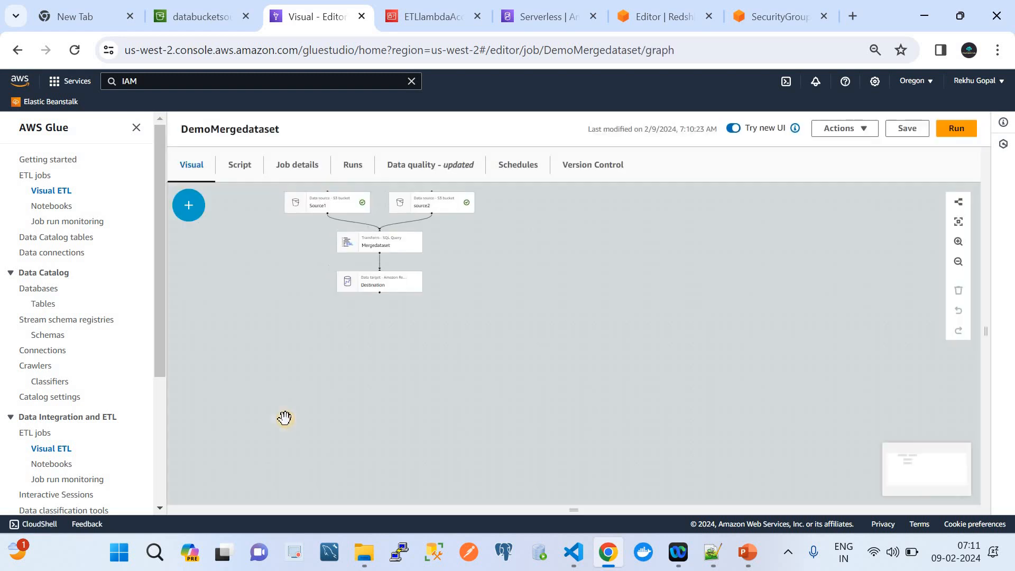
left_click(354, 169)
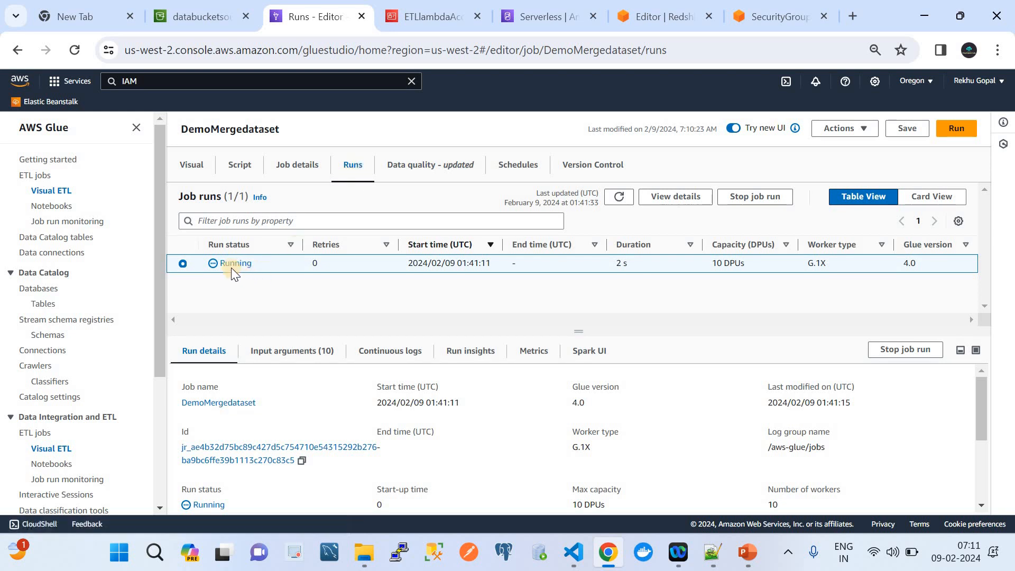
left_click(479, 355)
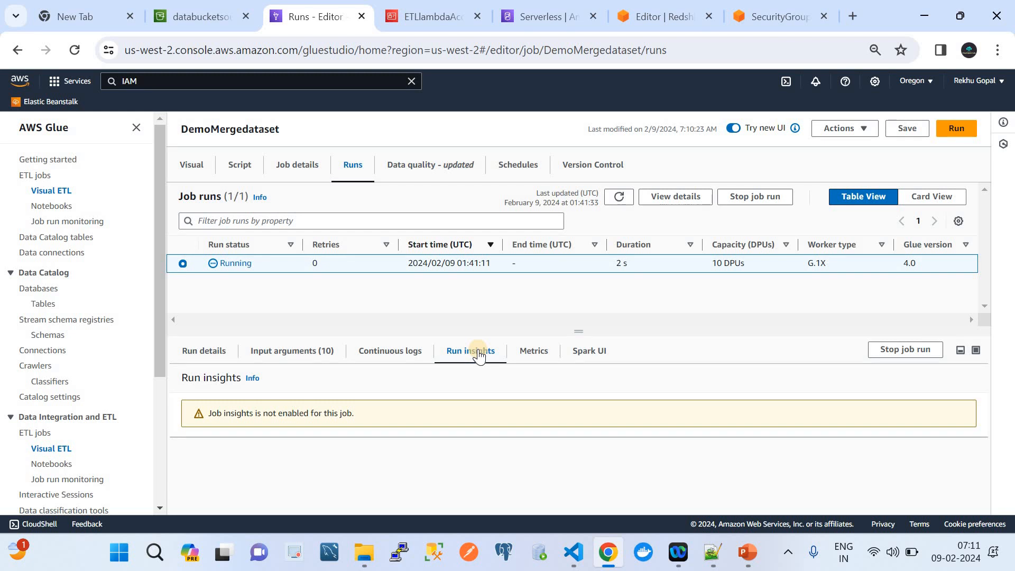
left_click(613, 199)
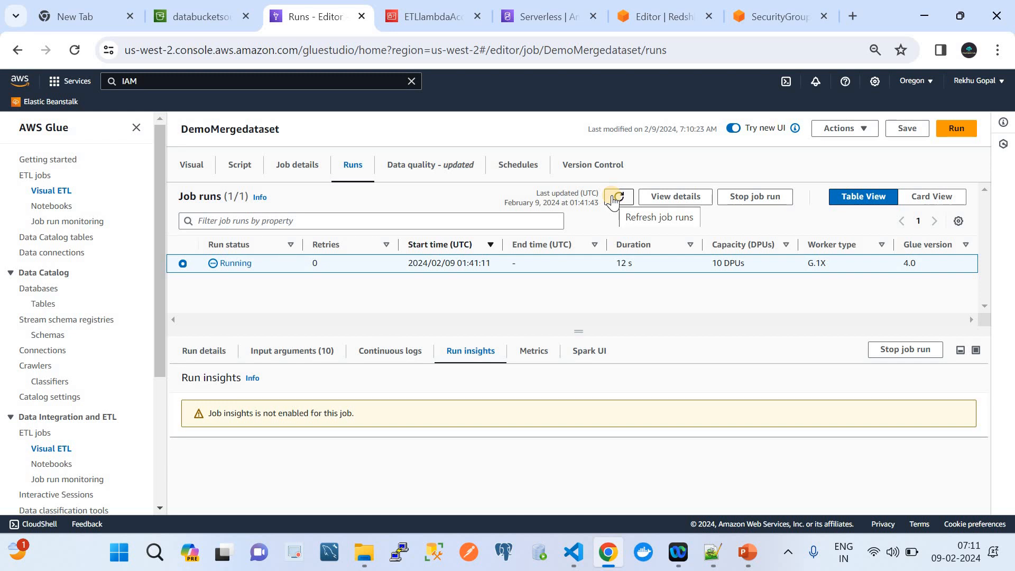
left_click(613, 199)
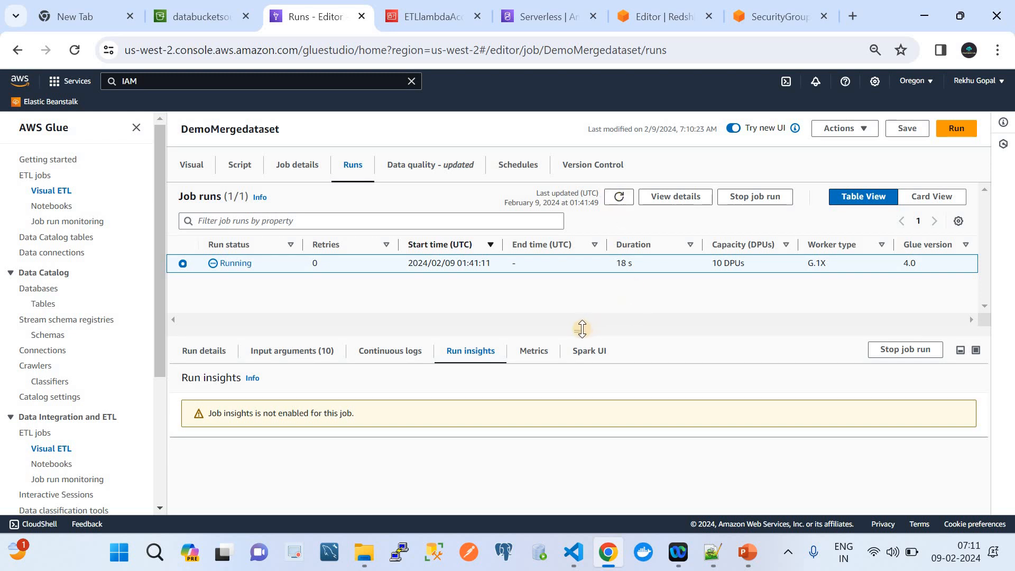
left_click_drag(578, 331, 579, 292)
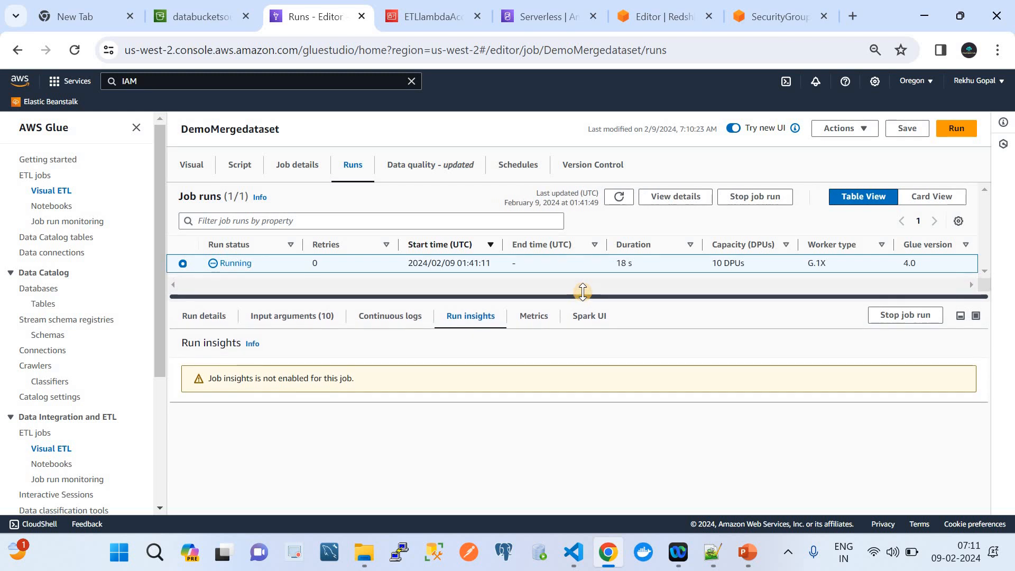
left_click(619, 201)
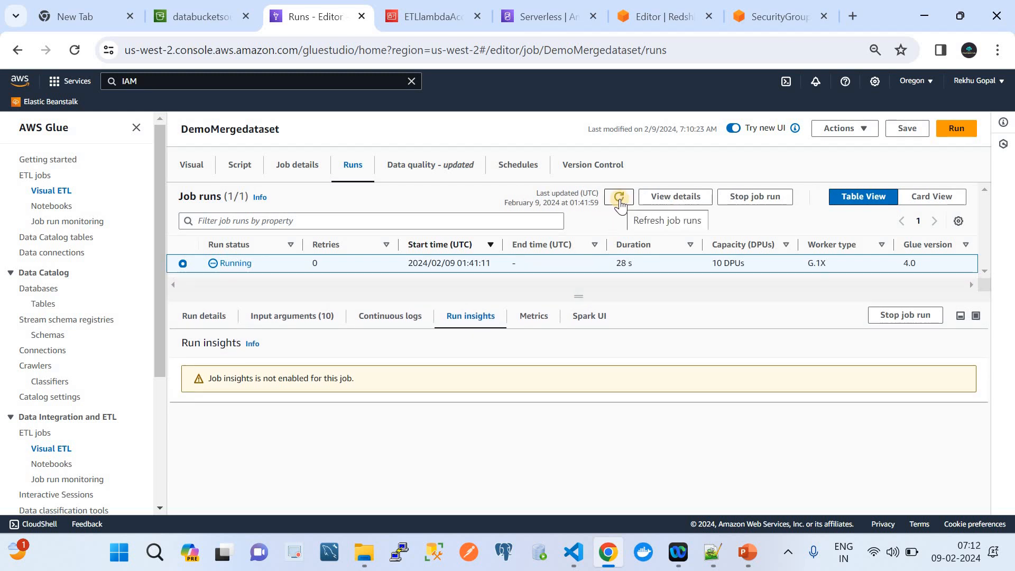
left_click(619, 200)
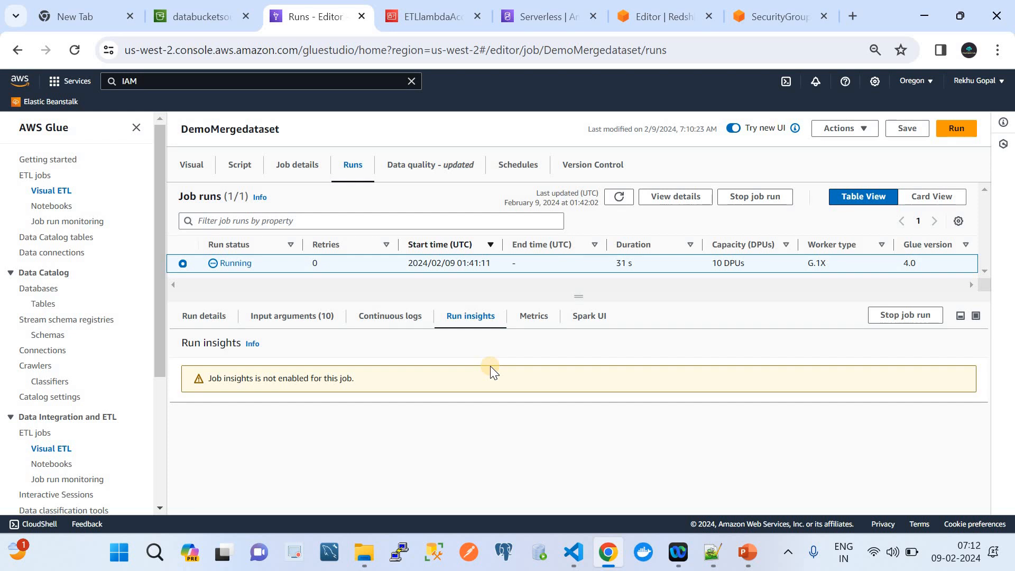
Check the Redshift query editor's table list, and switch to VS Code to look at the TestReport.csv data
left_click(529, 11)
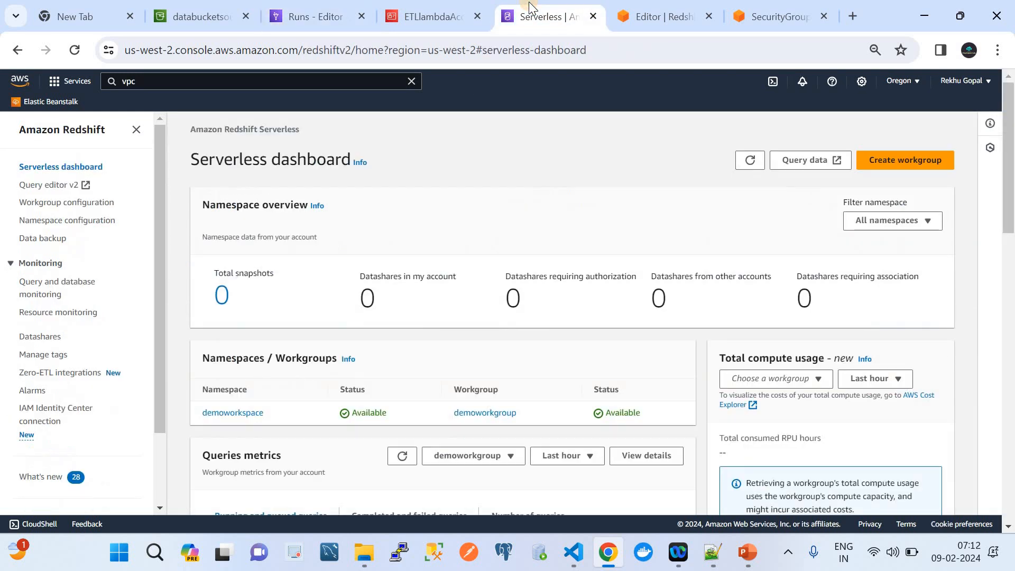
left_click(681, 7)
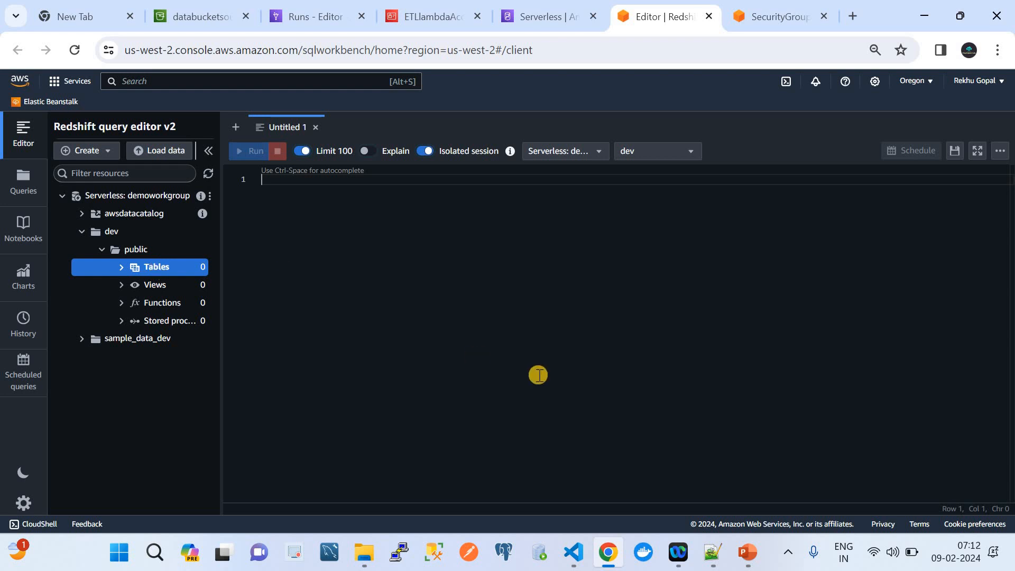
left_click(567, 561)
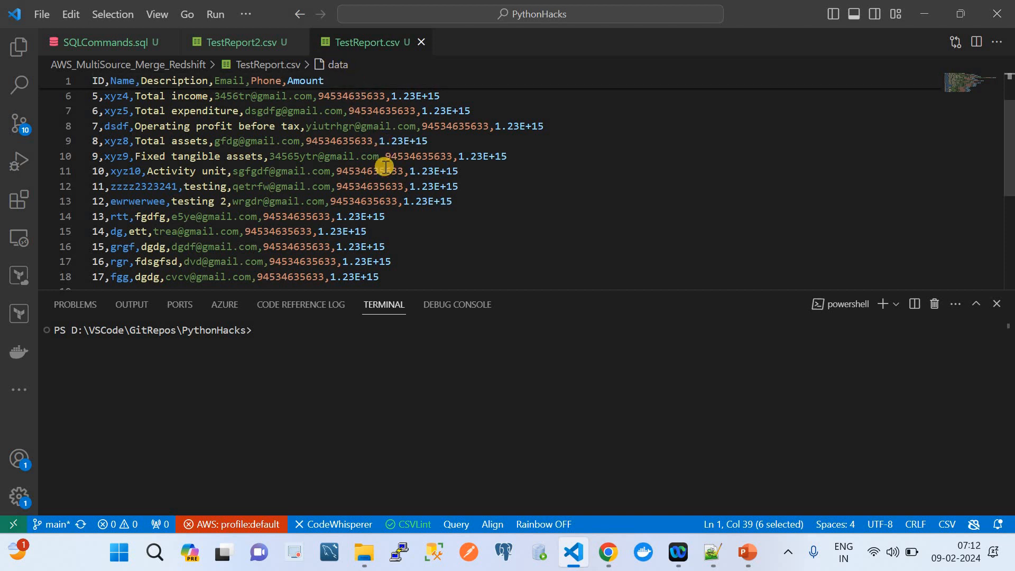
mouse_move(383, 167)
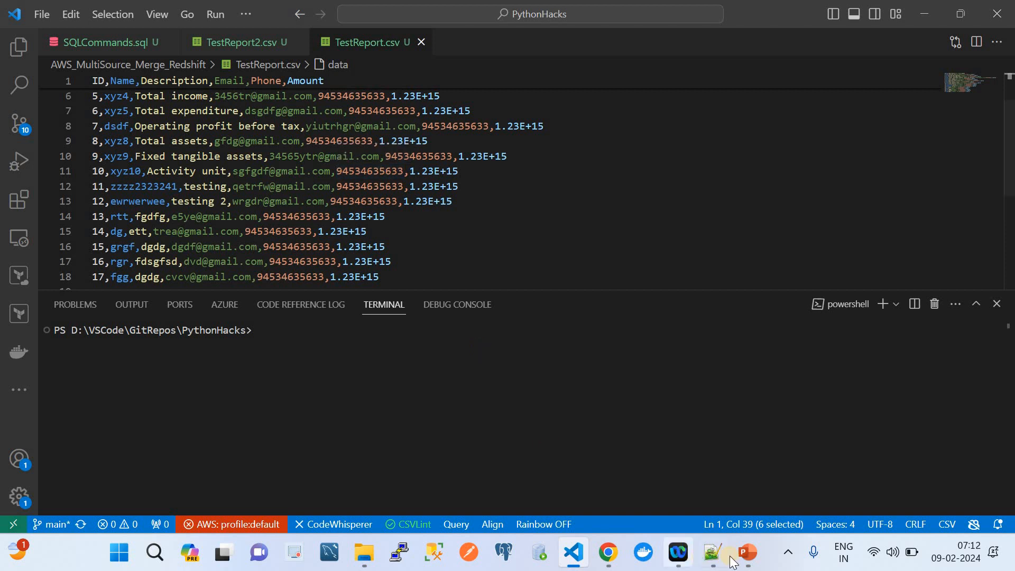
Switch to the PowerPoint architecture slide and remove all animations from its diagram elements
left_click(748, 555)
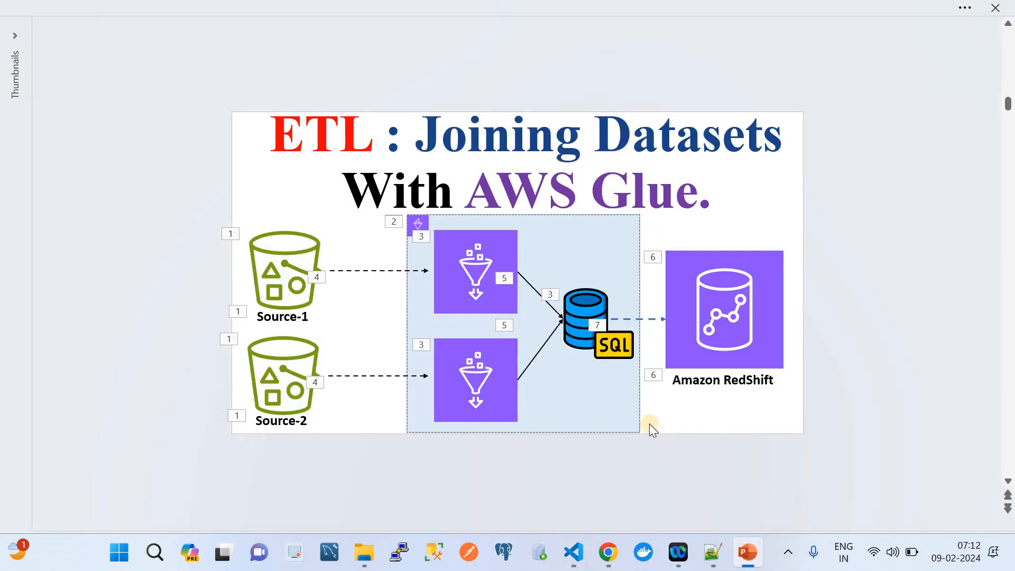
scroll(649, 423, "up", 3)
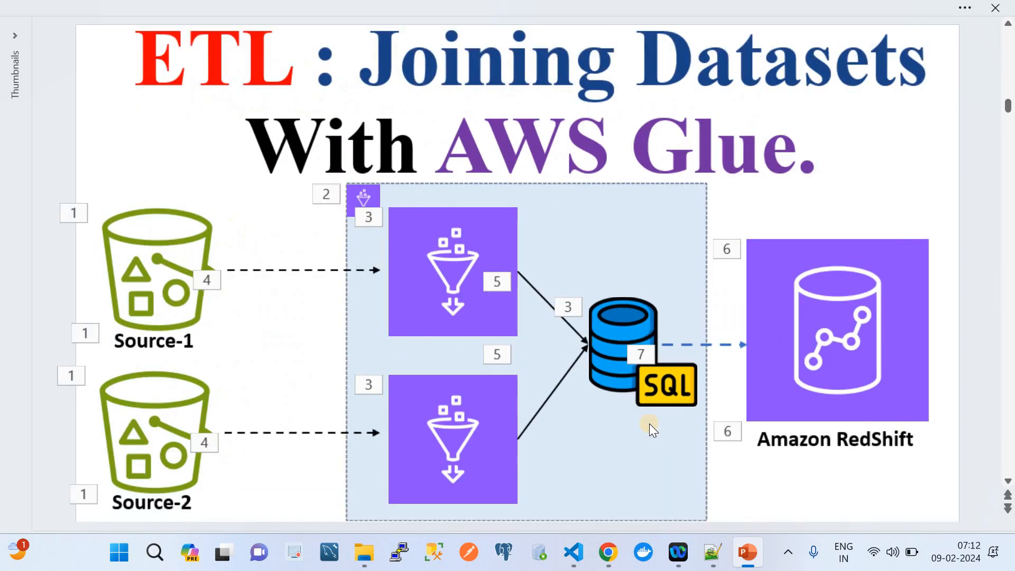
scroll(649, 423, "down", 1)
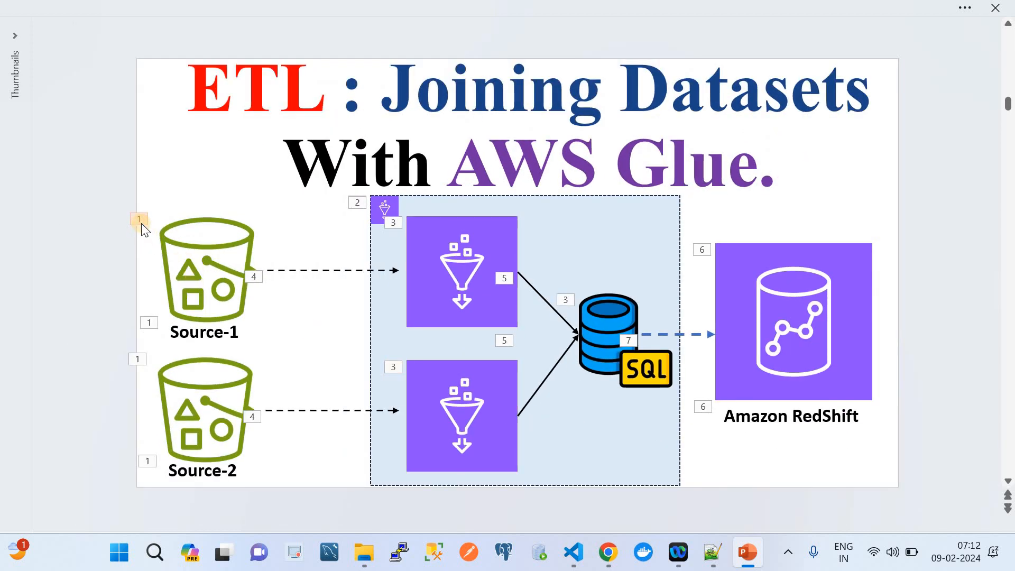
key("Delete")
key("Delete")
key("Delete")
key("Delete")
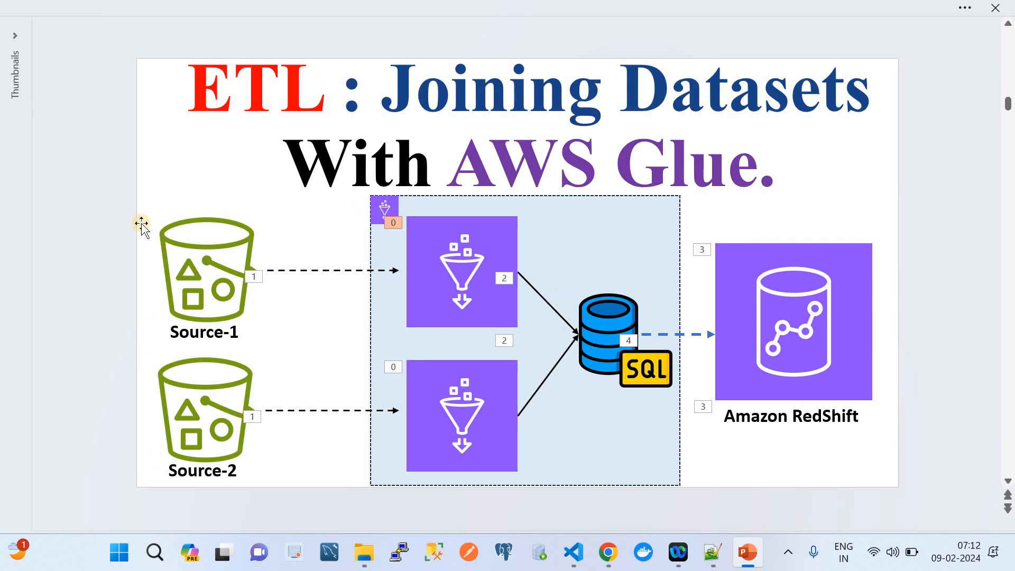
key("Delete")
key("Delete")
key("Delete")
key("Delete")
key("Delete")
key("Delete")
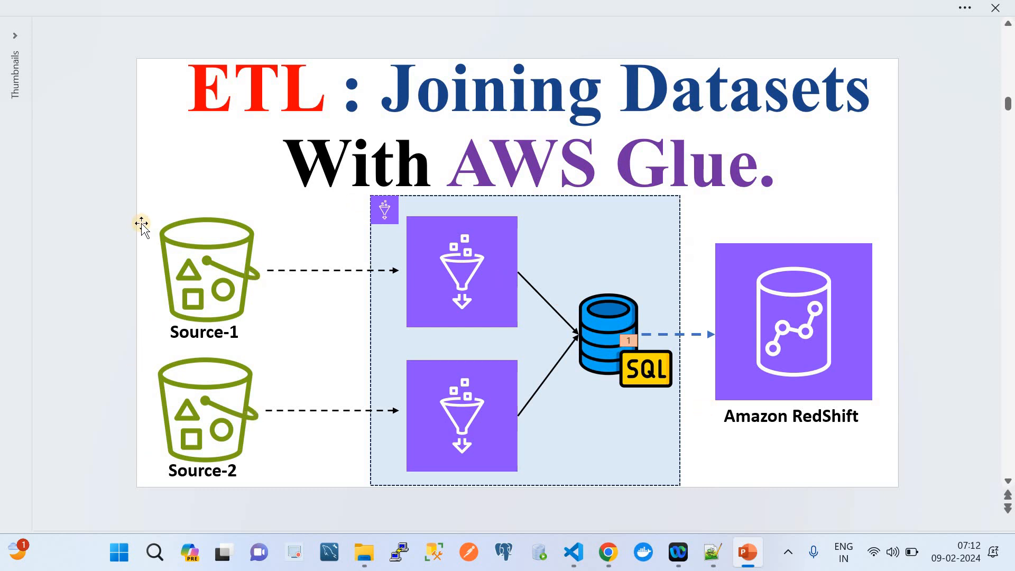
key("Delete")
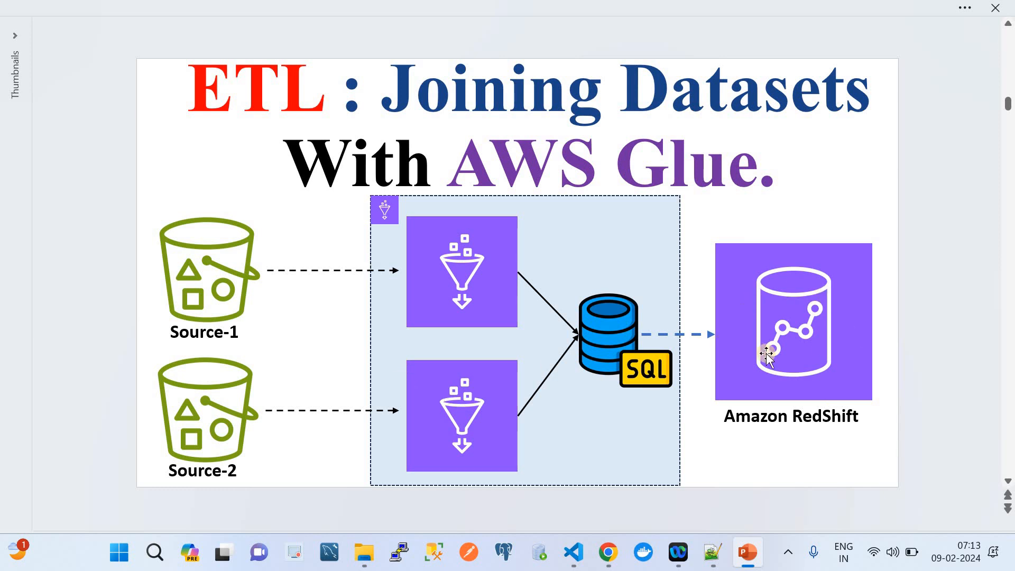
Return to Chrome, reload the Redshift query editor's resources, and refresh the DemoMergedataset job runs to check their status
left_click(609, 559)
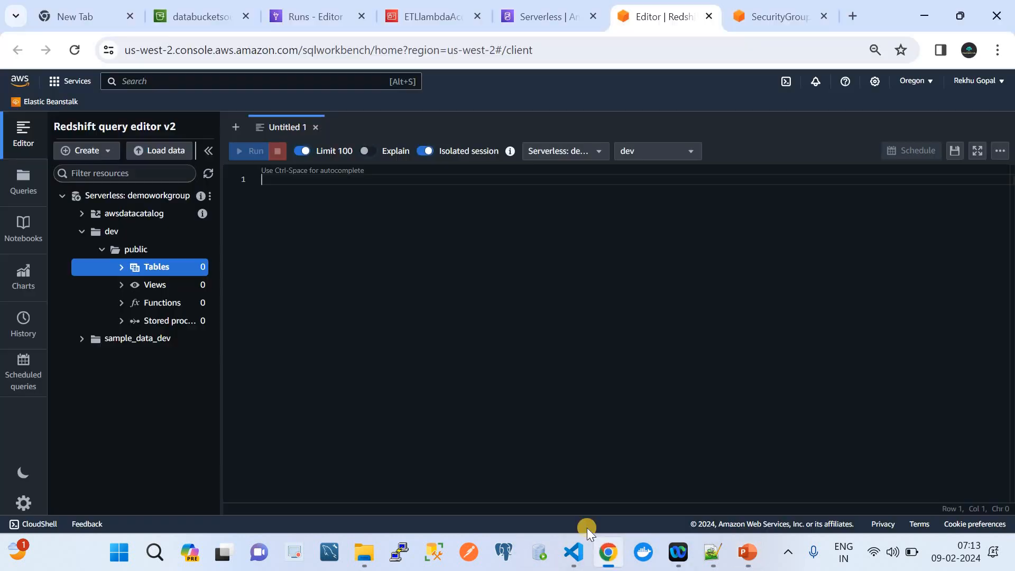
left_click(208, 174)
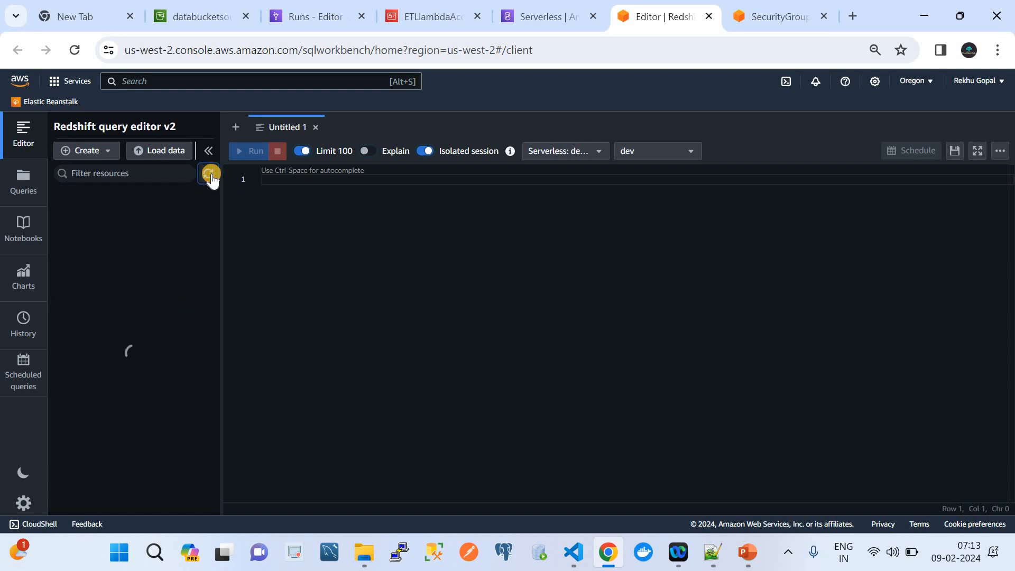
left_click(301, 6)
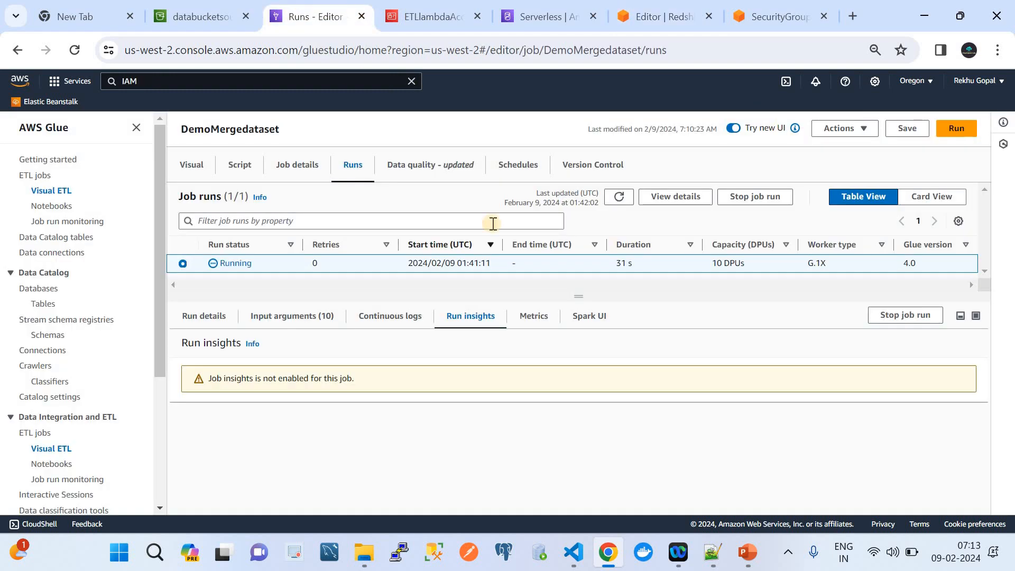
left_click(622, 199)
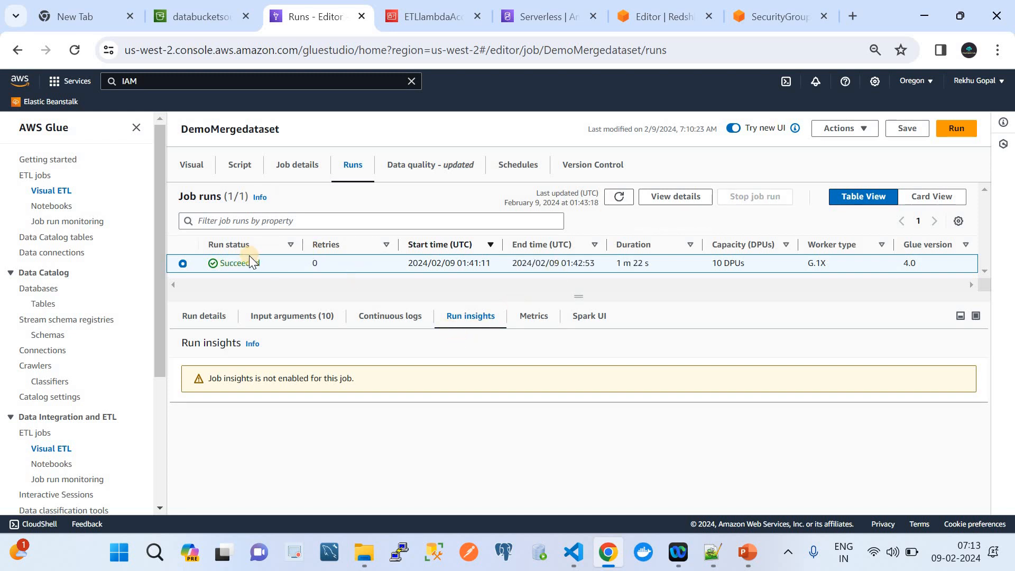
Refresh the Redshift query editor's resources and expand demoworkgroup down to the tables in dev's public schema
left_click(524, 4)
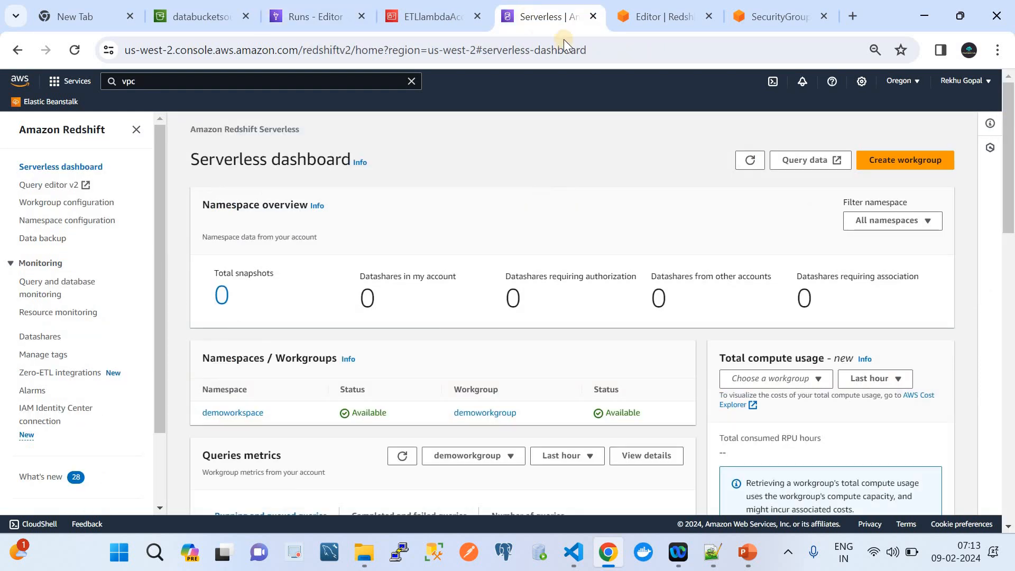
left_click(641, 17)
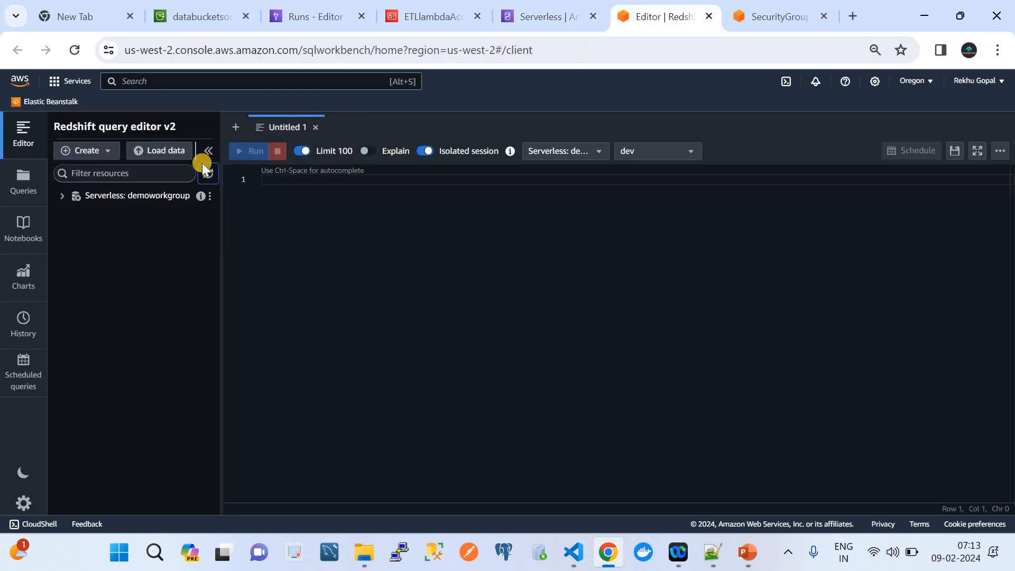
left_click(207, 178)
left_click(64, 195)
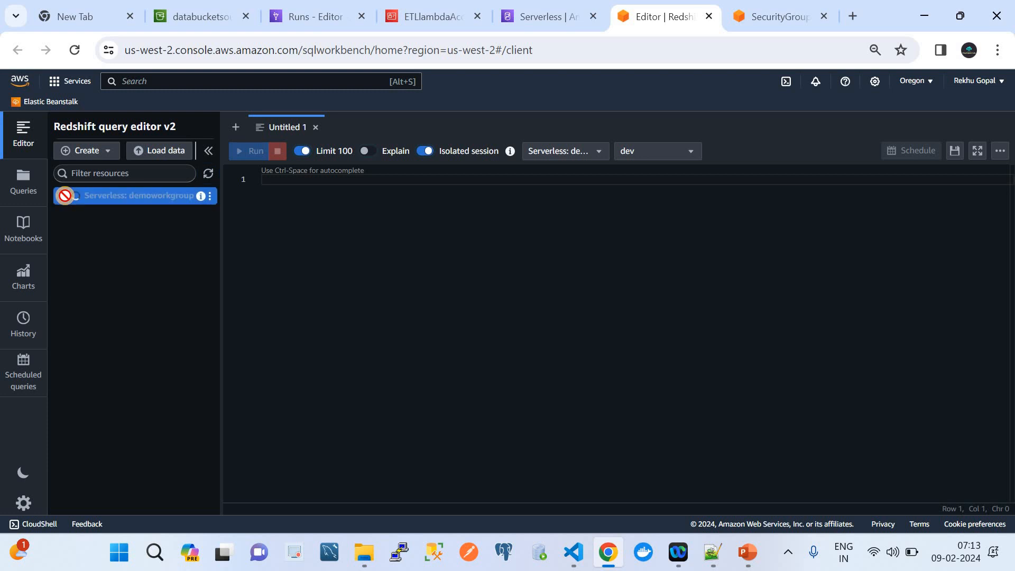
left_click(82, 231)
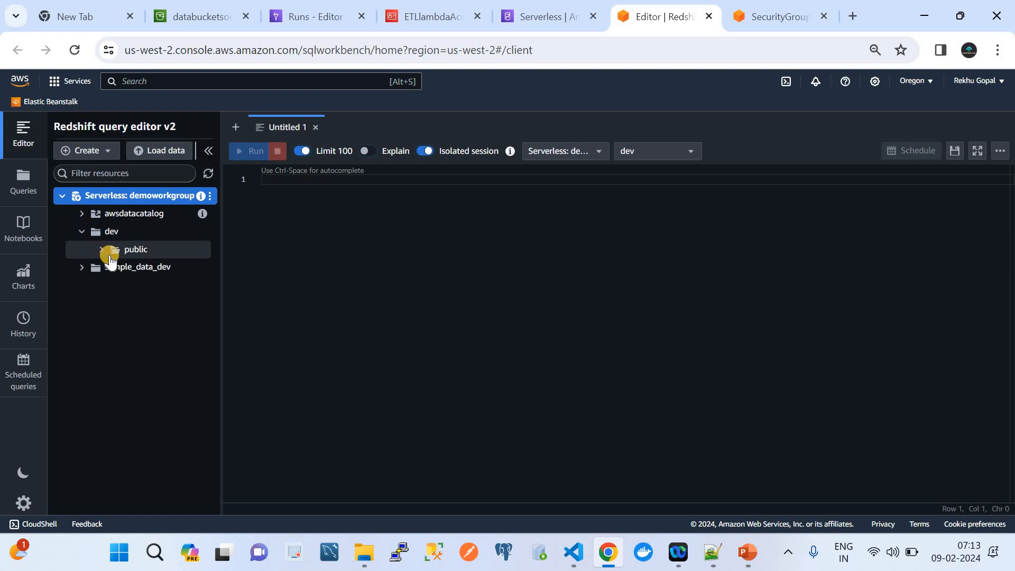
left_click(103, 250)
left_click(122, 267)
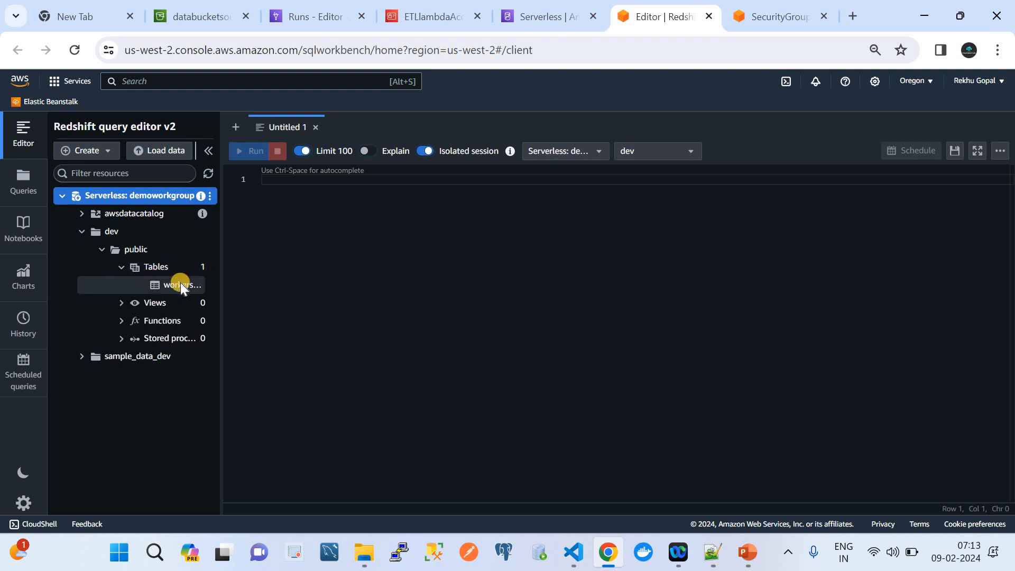
Generate a query selecting all columns from dev.public.workerslist and run it
left_click(179, 284)
right_click(180, 284)
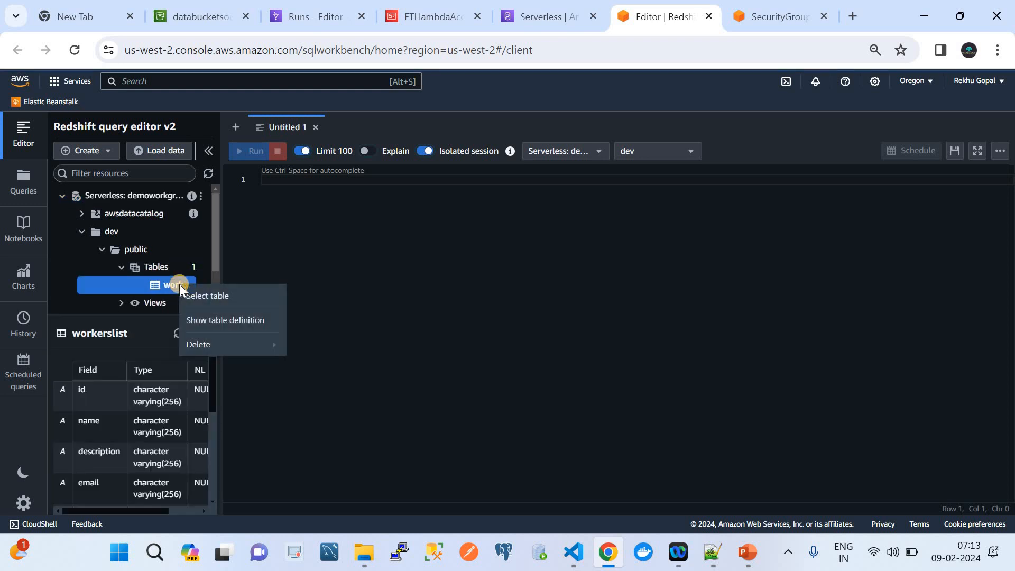
left_click(206, 297)
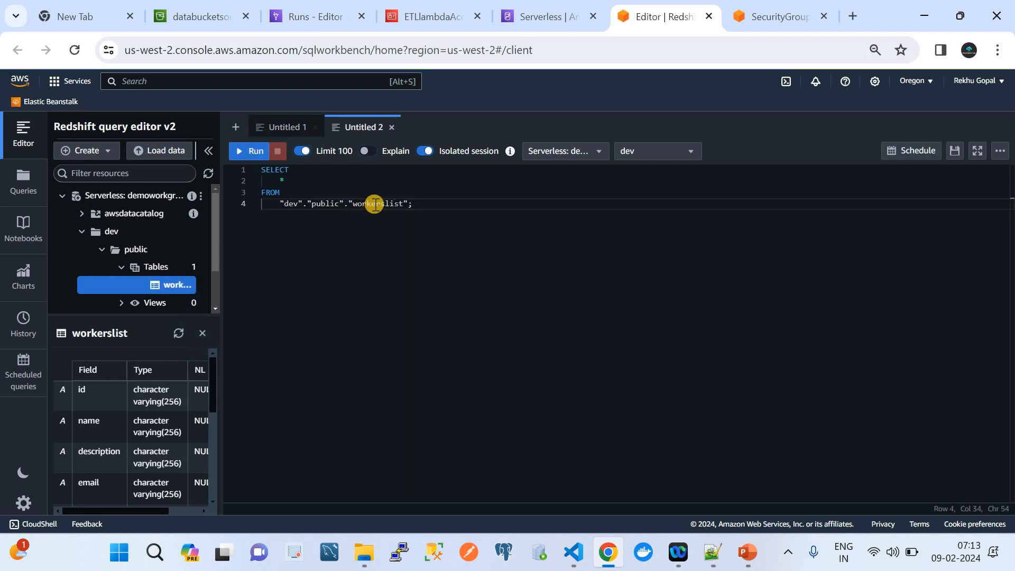
left_click(249, 152)
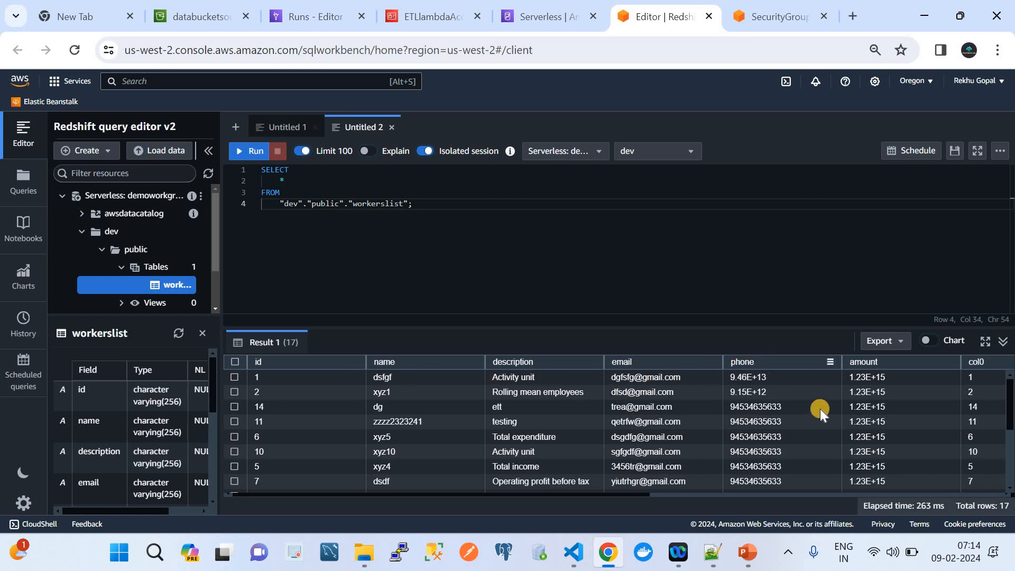
Review all columns of the workerslist query result, and switch back to the architecture slide in PowerPoint
scroll(820, 409, "right", 5)
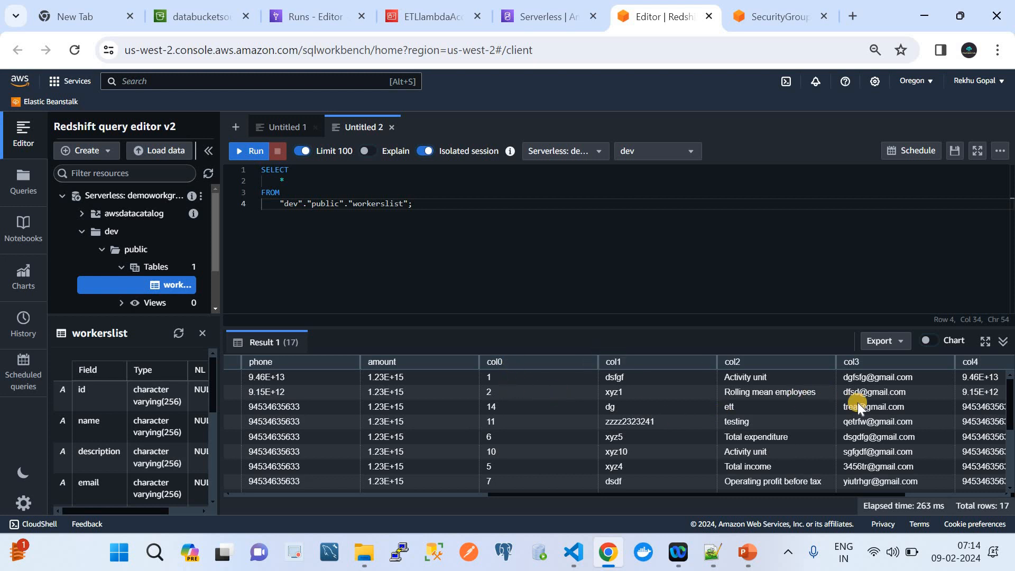
scroll(857, 404, "right", 2)
scroll(660, 420, "left", 6)
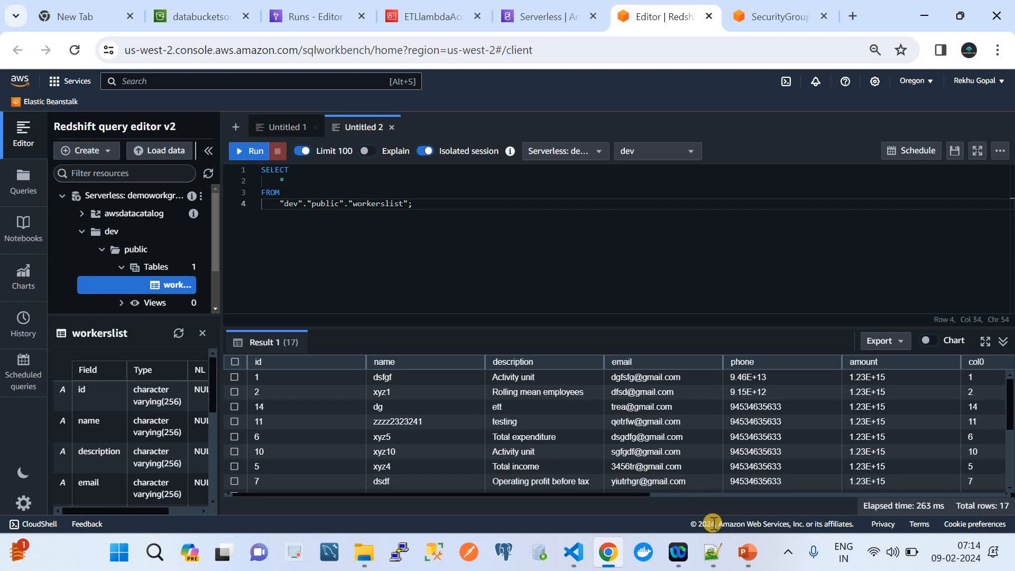
left_click(747, 552)
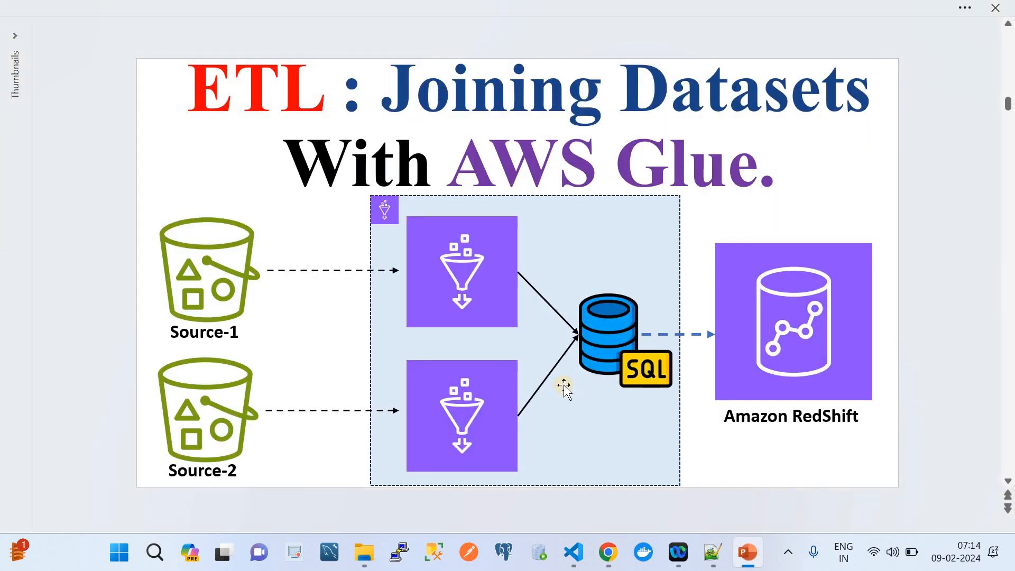